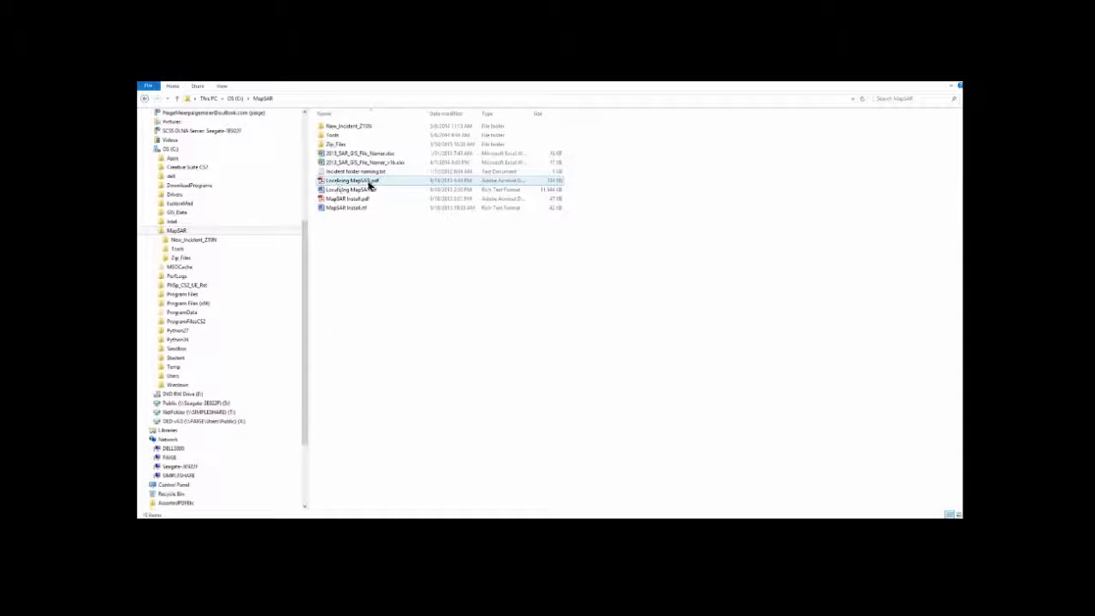
Extract New_Incident_Z11N.zip inside the Zip_Files folder
double_click(321, 148)
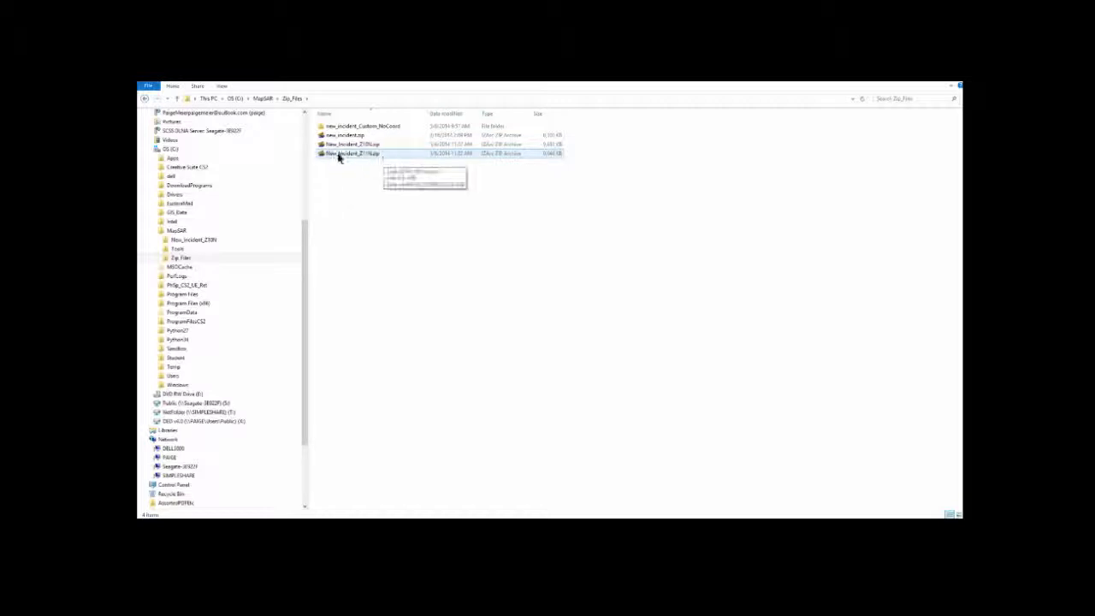
right_click(320, 154)
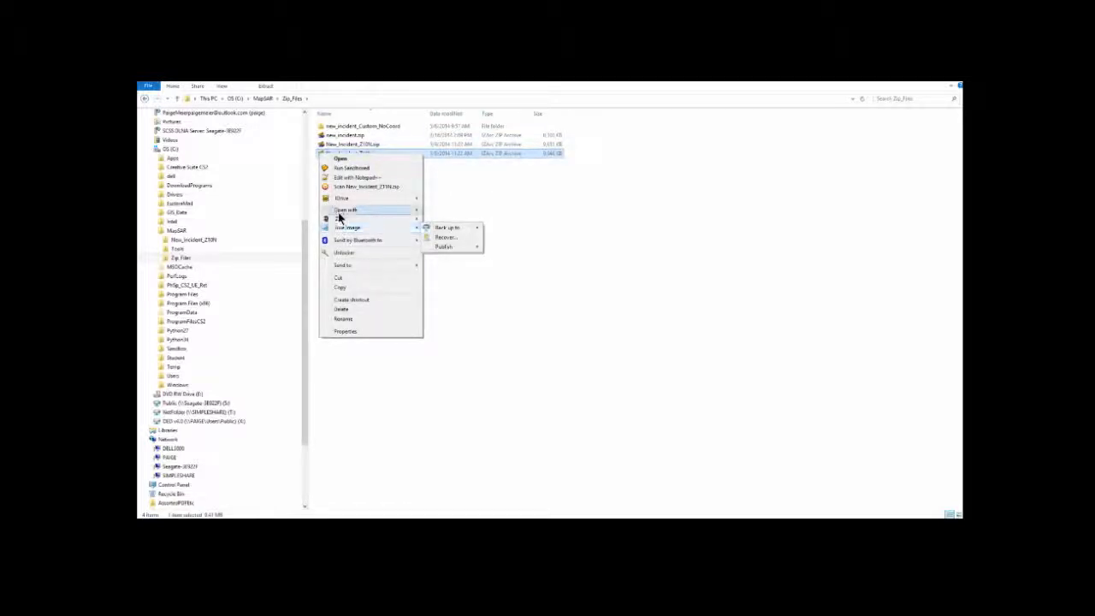
mouse_move(341, 220)
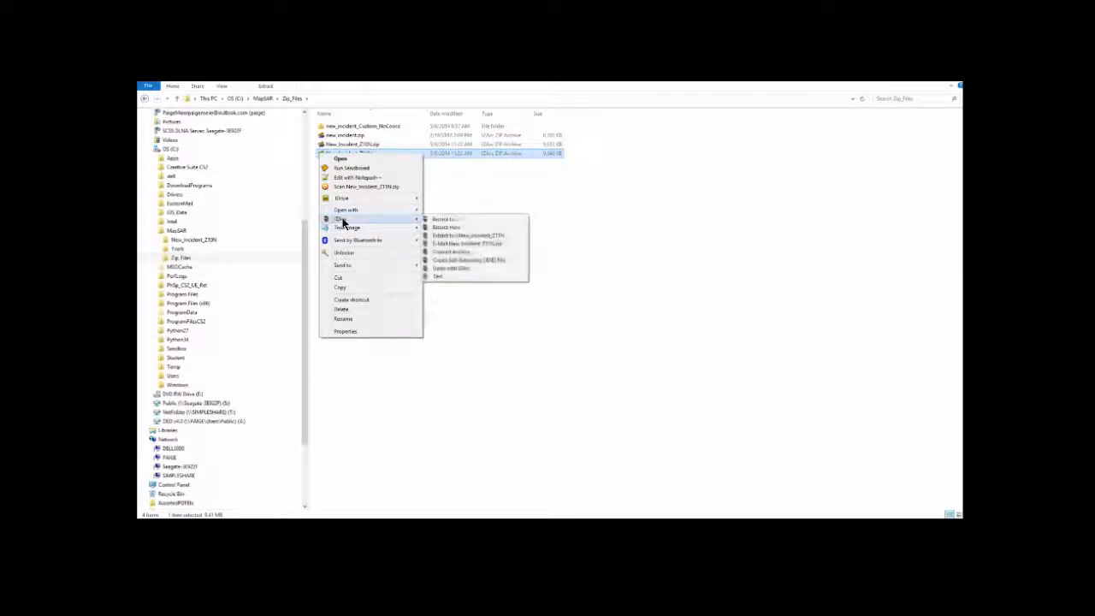
click(465, 228)
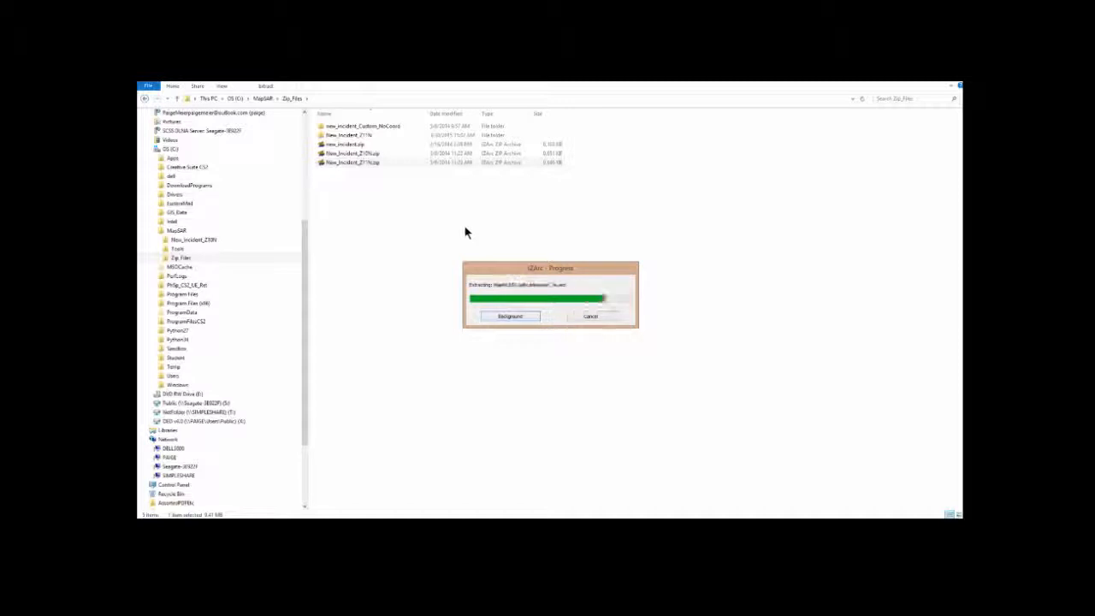
Check the contents of the extracted New_Incident_Z11N folder and move it from Zip_Files into the MapSAR folder
double_click(328, 137)
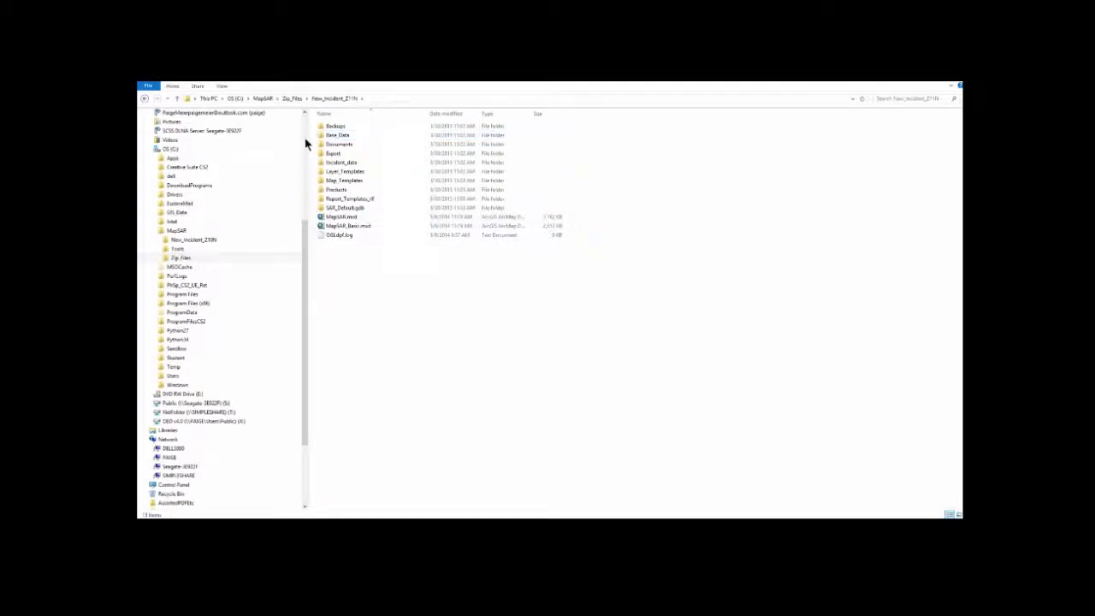
click(290, 99)
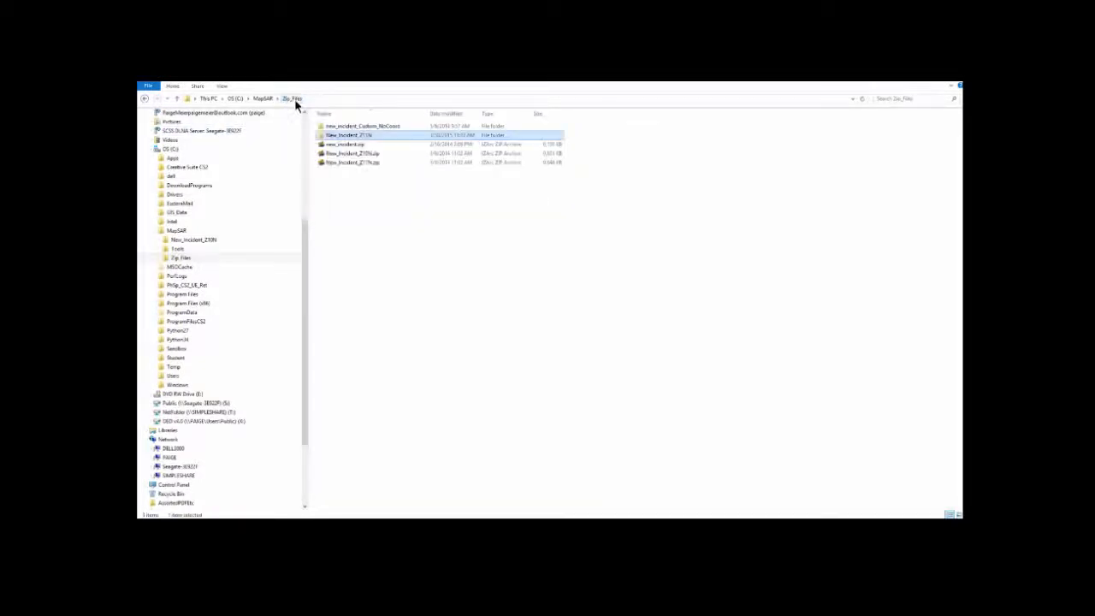
drag(323, 139, 203, 234)
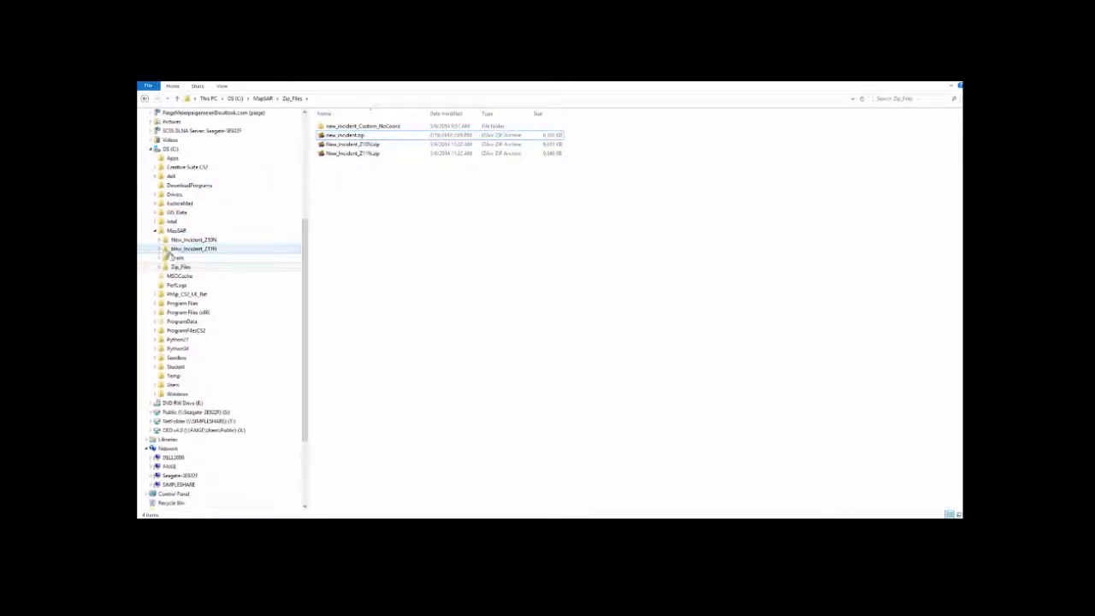
click(164, 249)
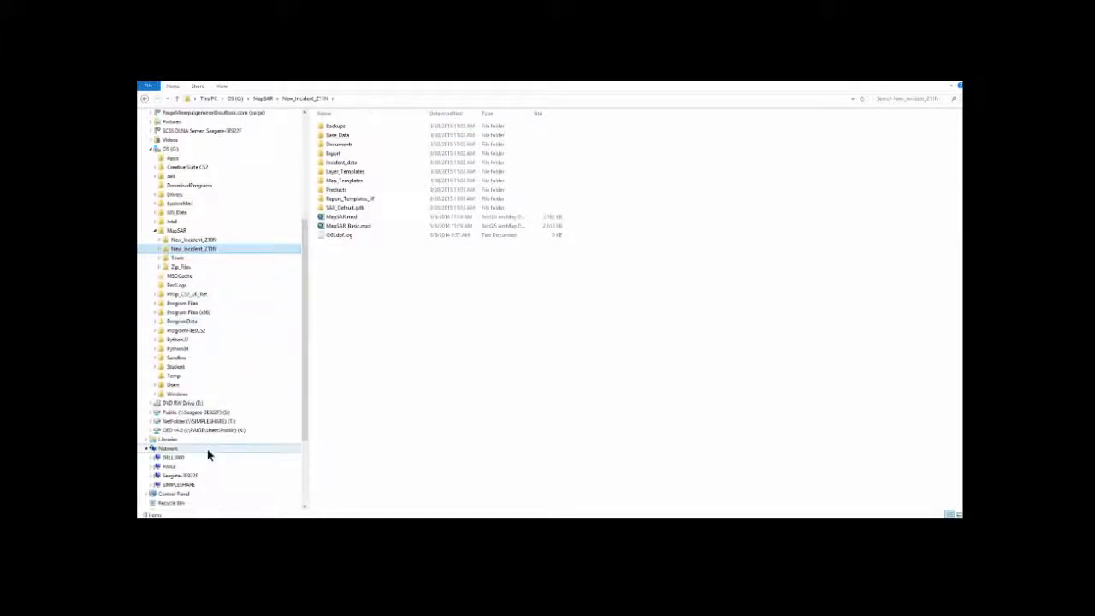
Open the 2013_SAR_GIS_File_Namer_v1b.xlsx workbook from the MapSAR folder
click(196, 231)
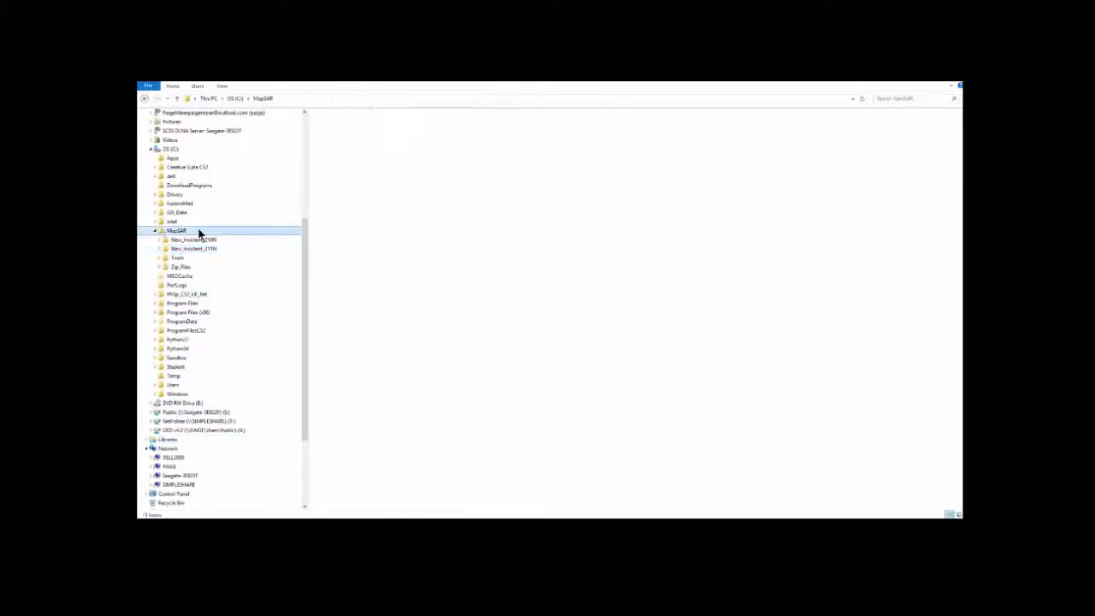
click(331, 191)
click(323, 172)
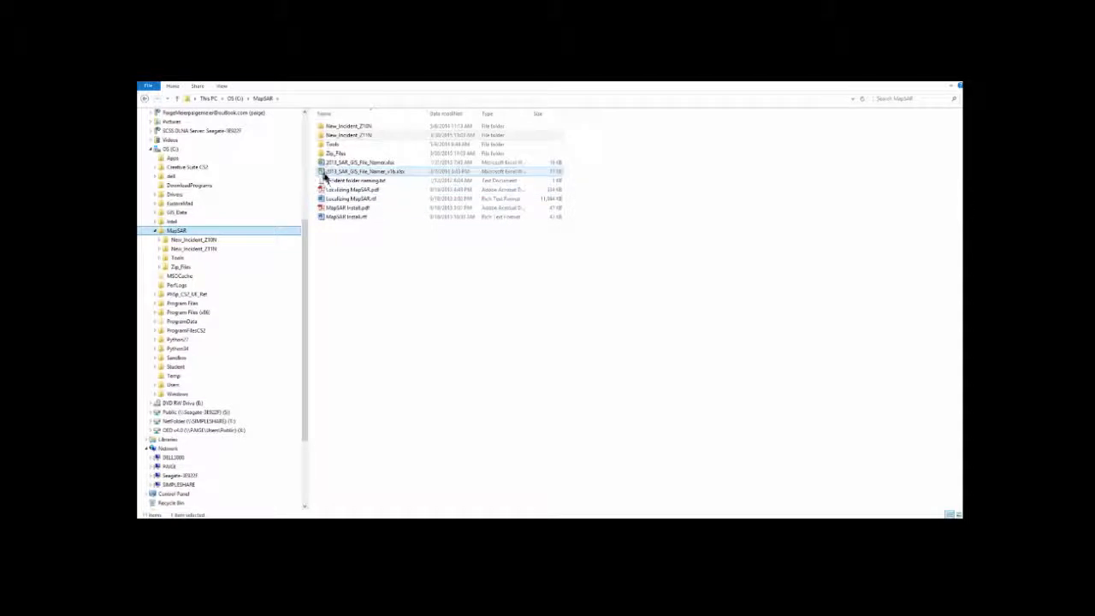
double_click(324, 174)
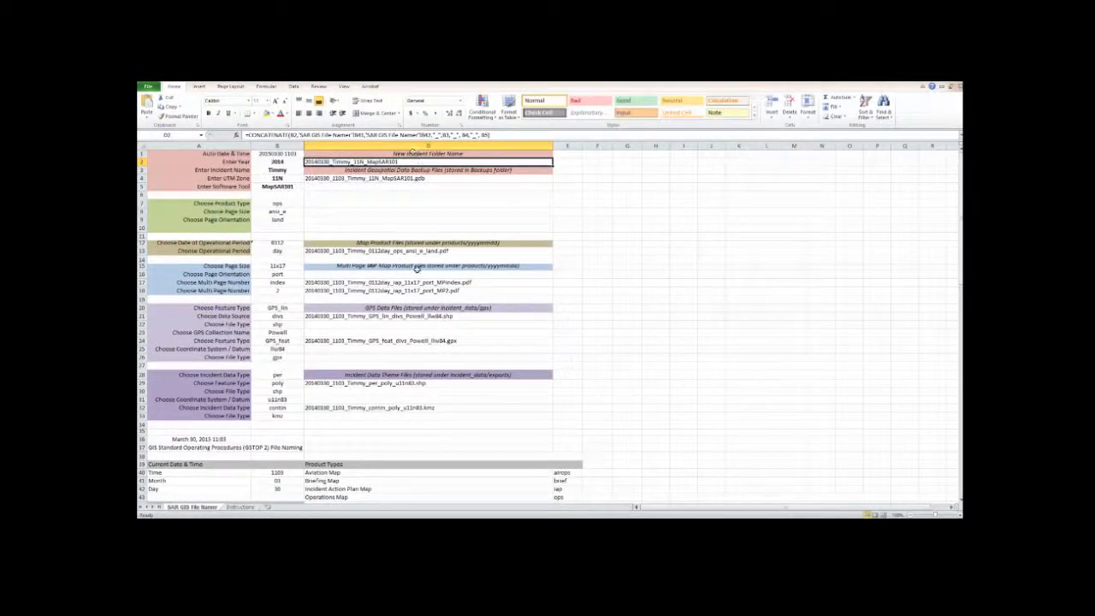
Set the year to 2015 and the software tool to MapSAR102 in the file naming sheet
click(278, 162)
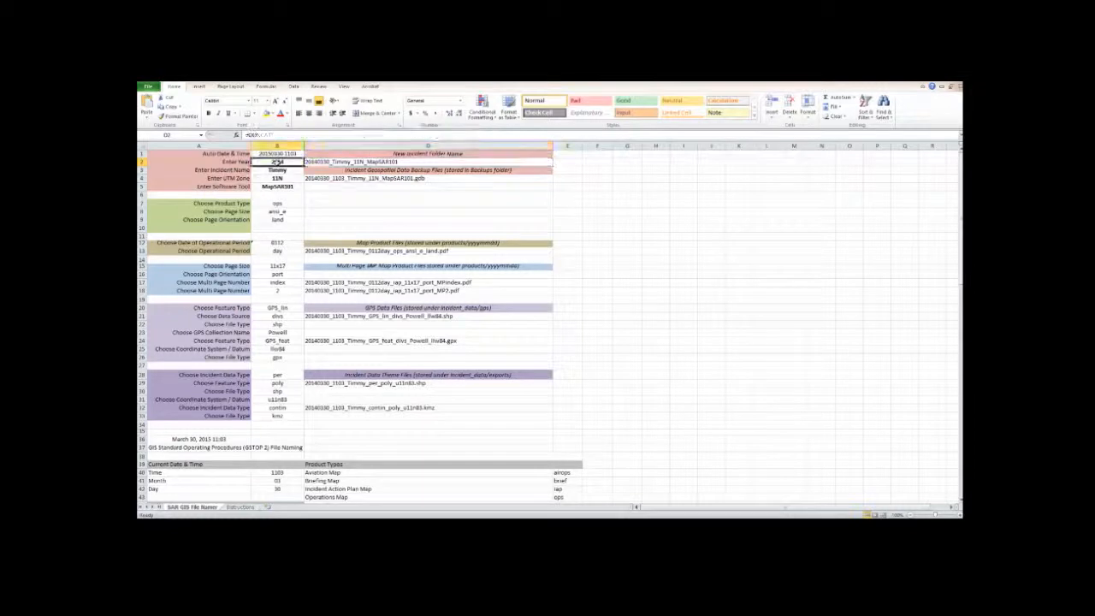
text(2015)
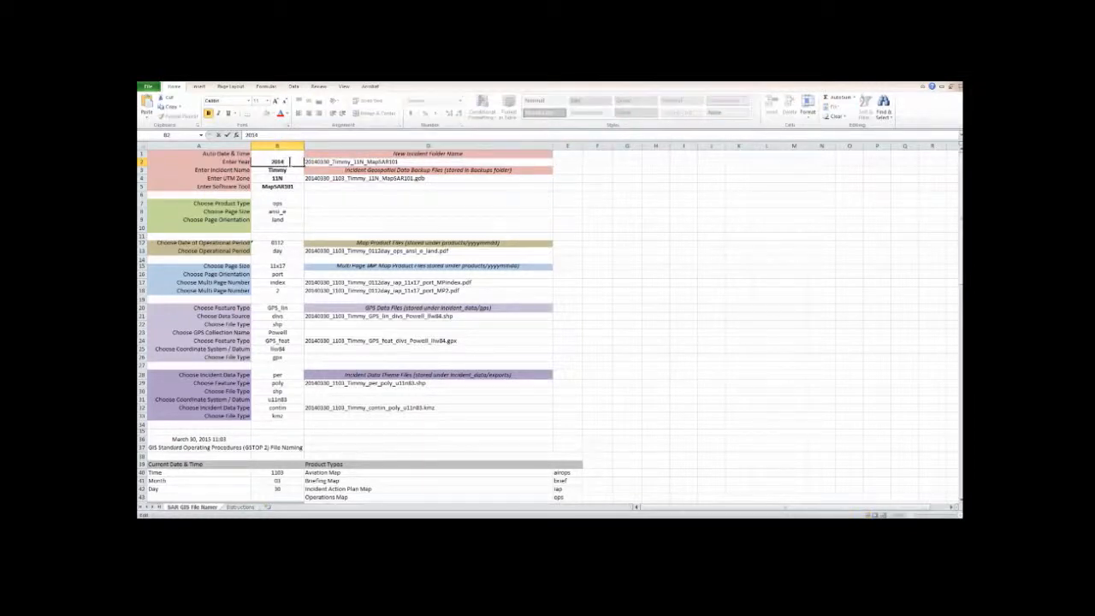
click(291, 179)
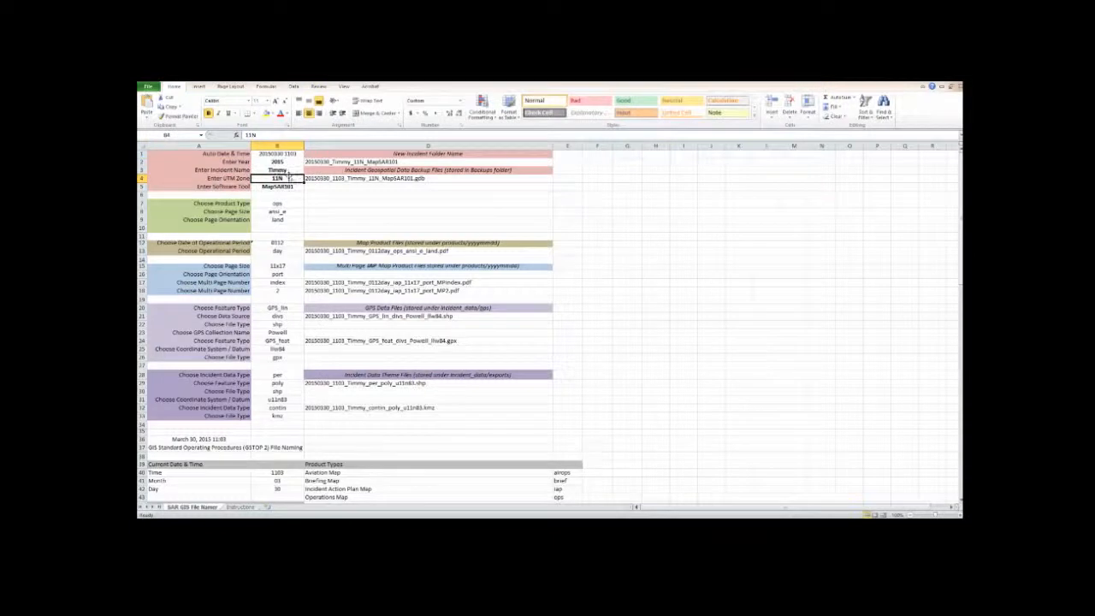
double_click(295, 188)
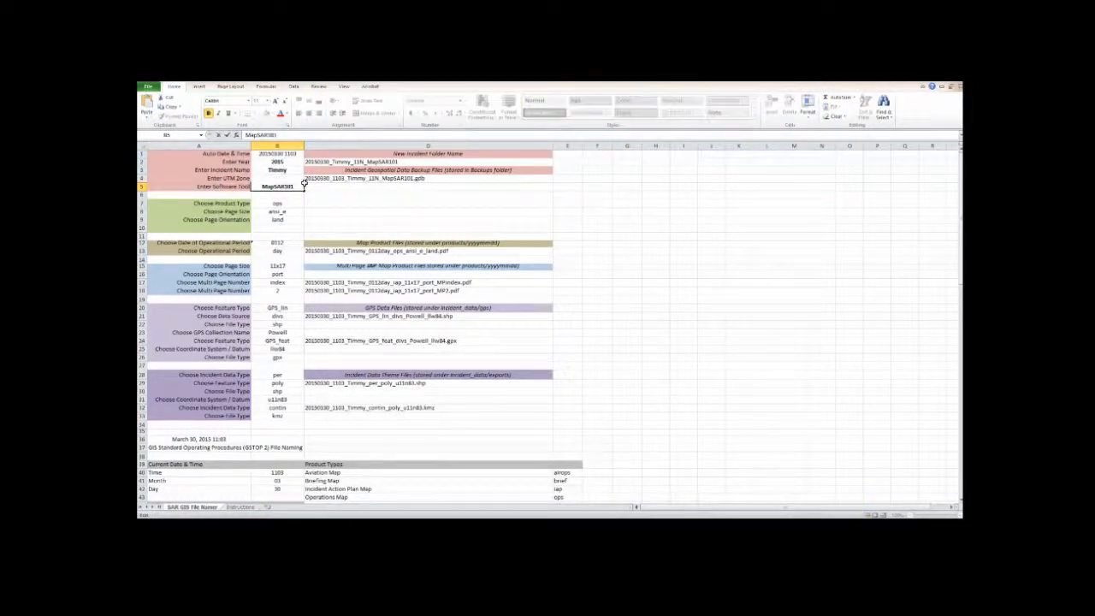
key(BackSpace)
text(2)
click(313, 187)
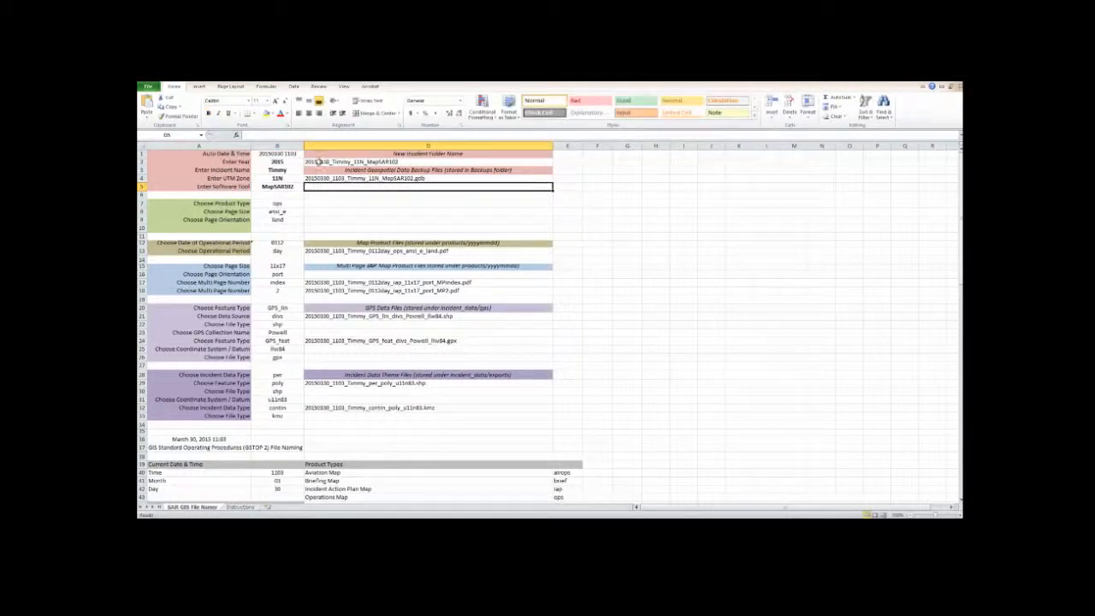
Copy the generated folder name in cell D2 under New Incident Folder Name
click(319, 161)
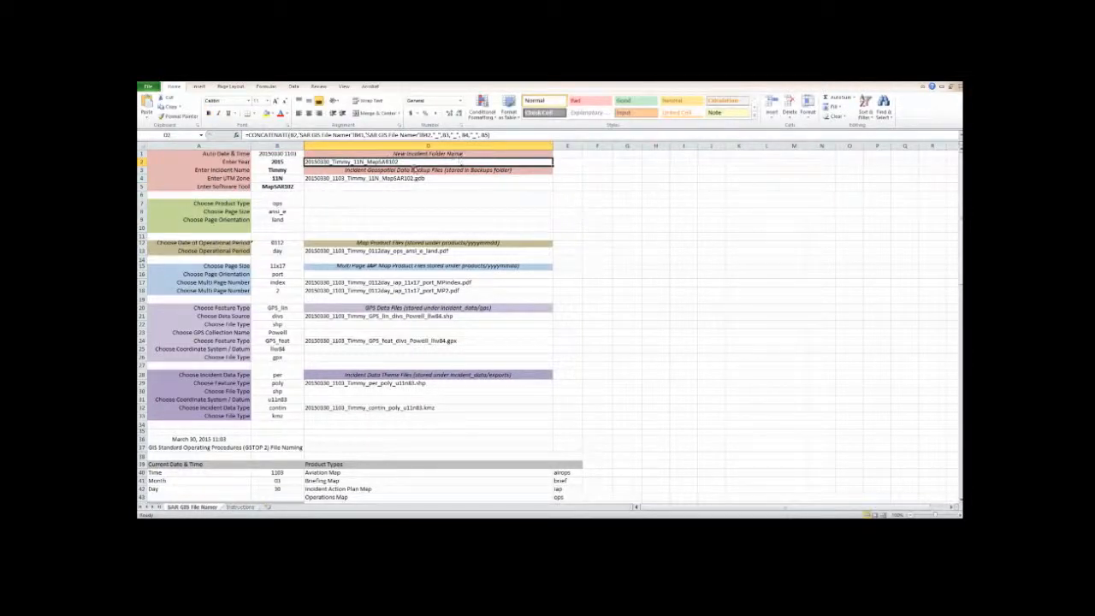
right_click(375, 164)
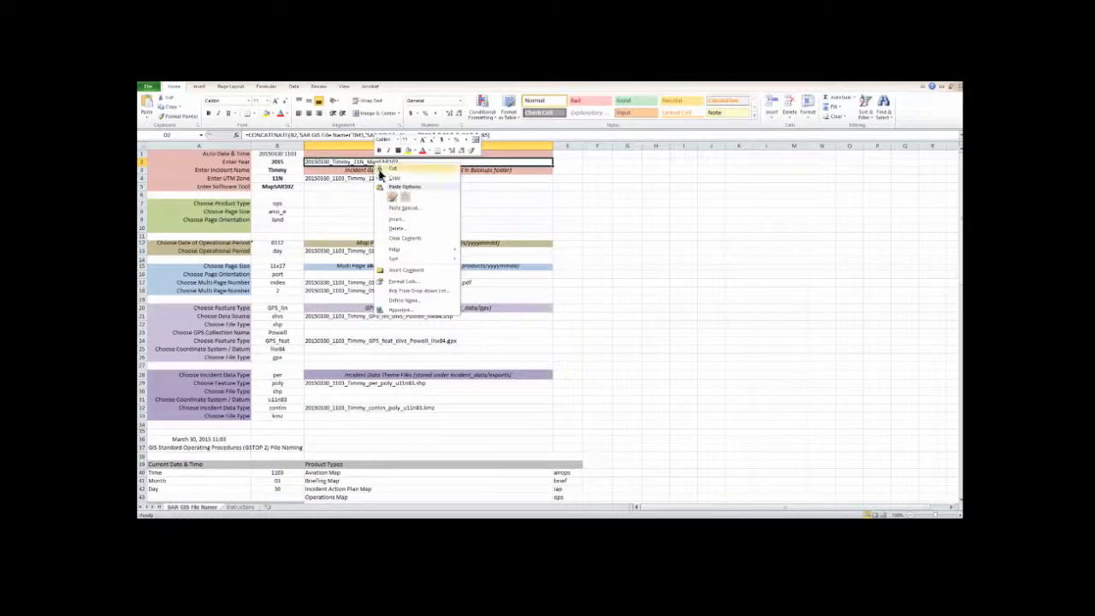
click(385, 178)
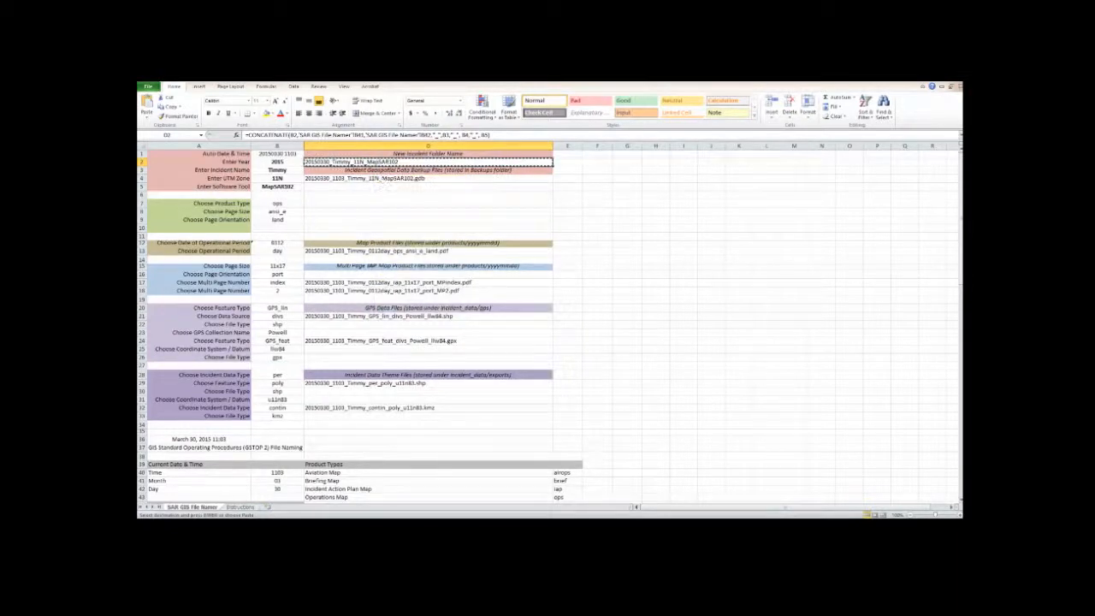
Switch to File Explorer and rename the New_Incident_Z11N folder with the copied incident folder name
click(190, 525)
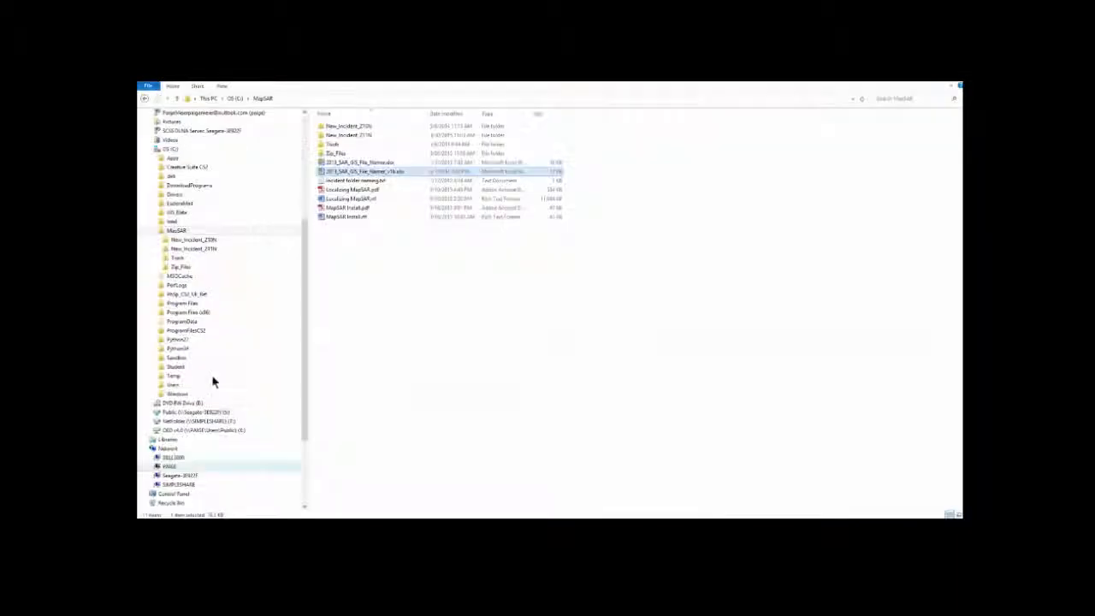
click(323, 137)
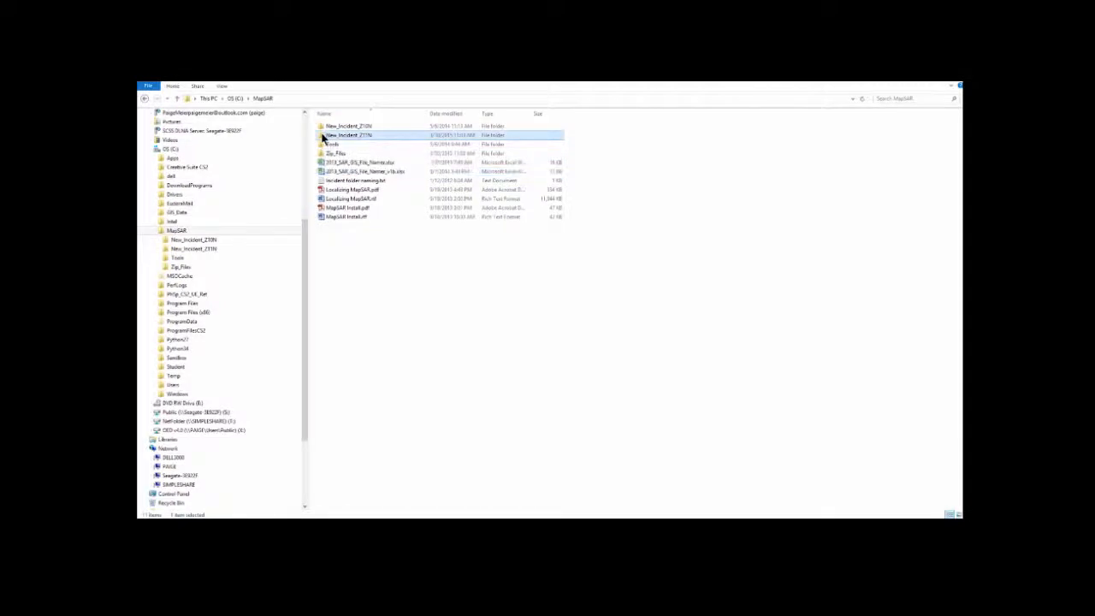
right_click(331, 138)
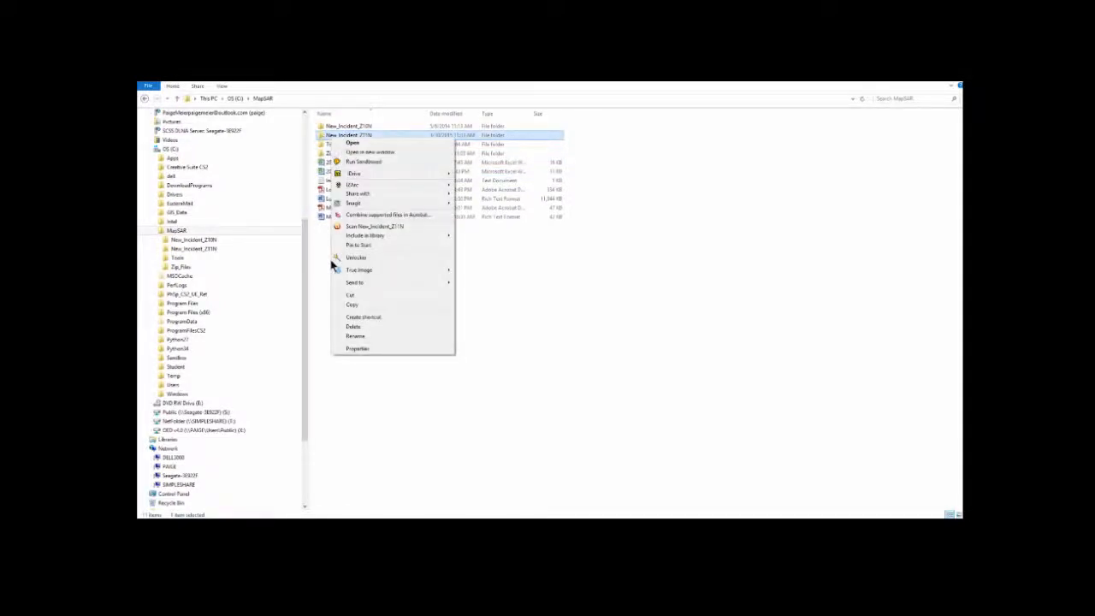
click(348, 335)
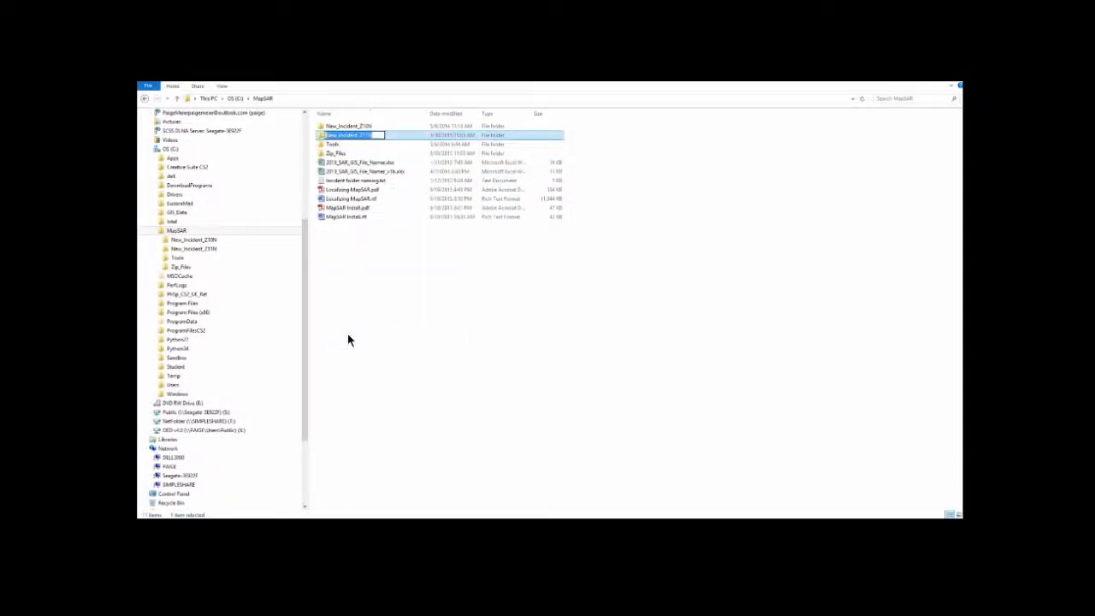
key(ctrl+v)
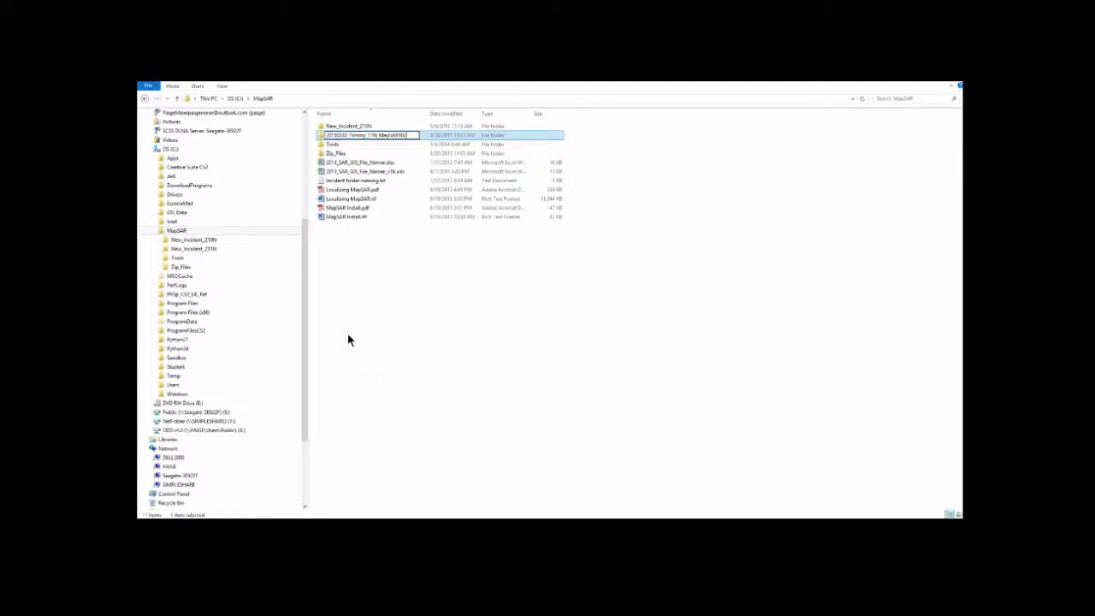
key(Return)
Open the MapSAR.mxd map document from the renamed incident folder
drag(318, 137, 319, 125)
double_click(319, 126)
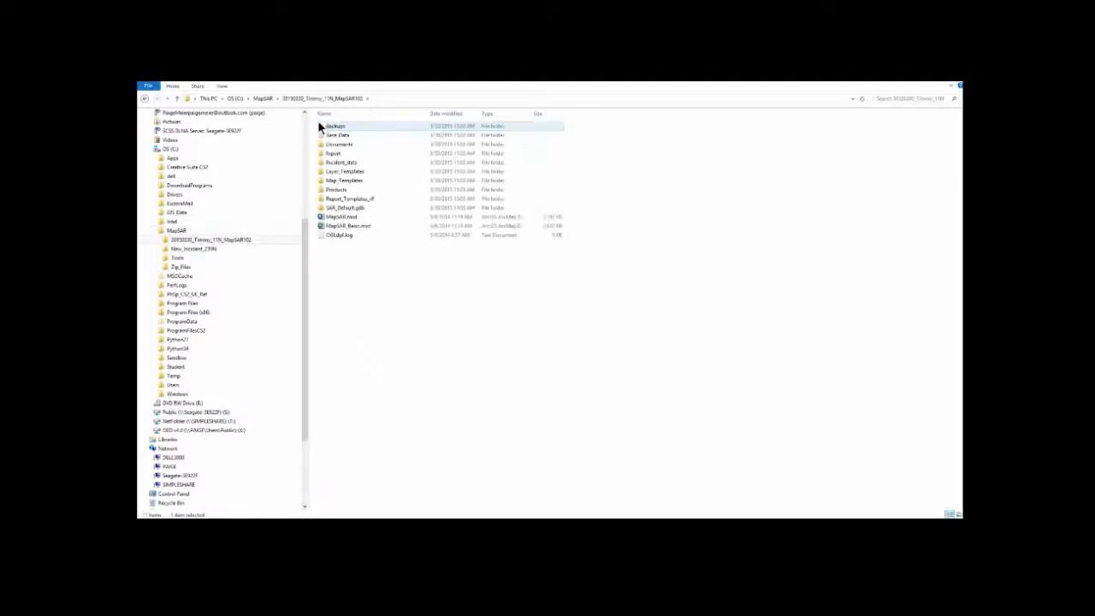
click(325, 219)
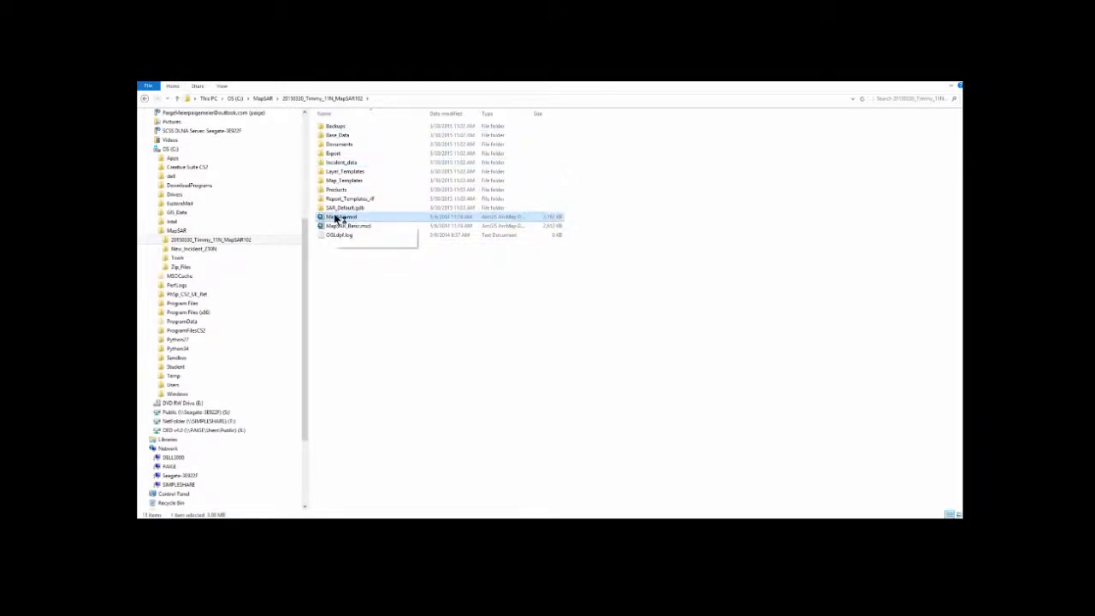
double_click(332, 219)
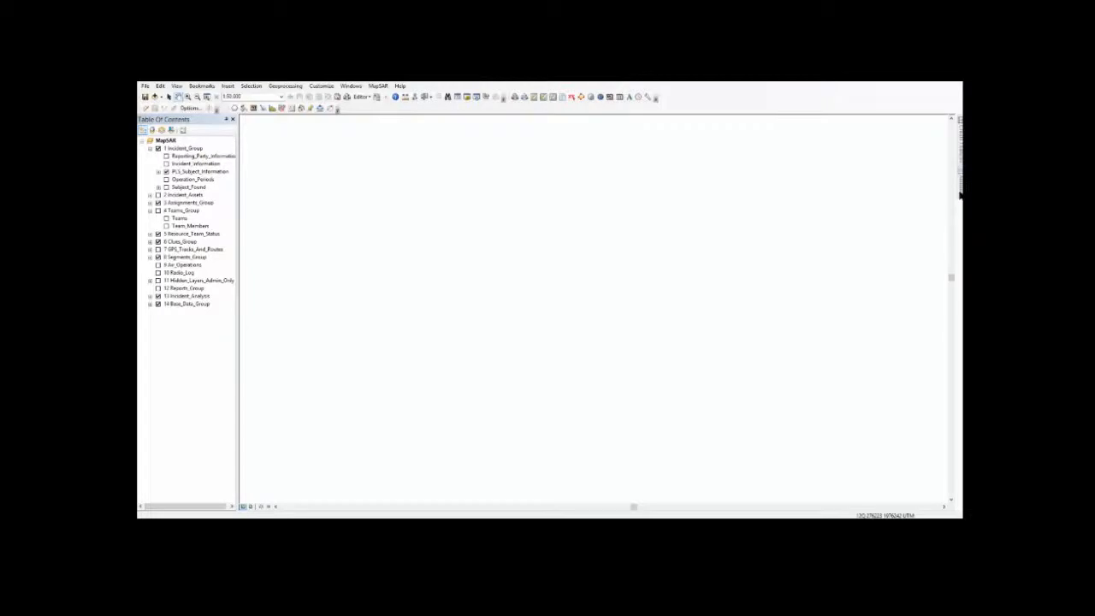
Display the Catalog window beside the map, docked open
mouse_move(961, 190)
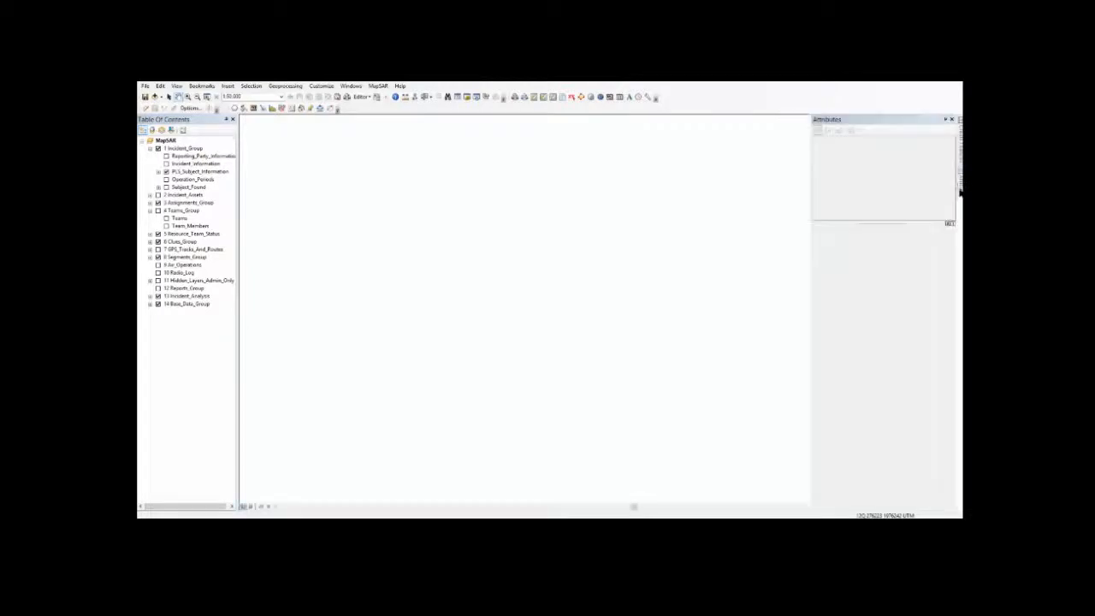
click(345, 89)
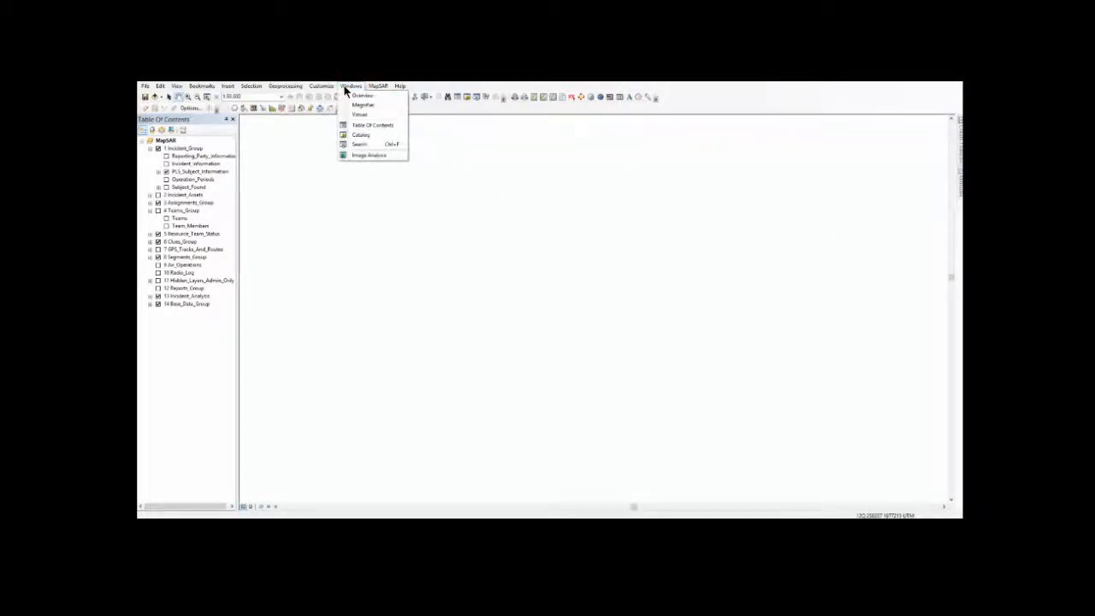
click(360, 137)
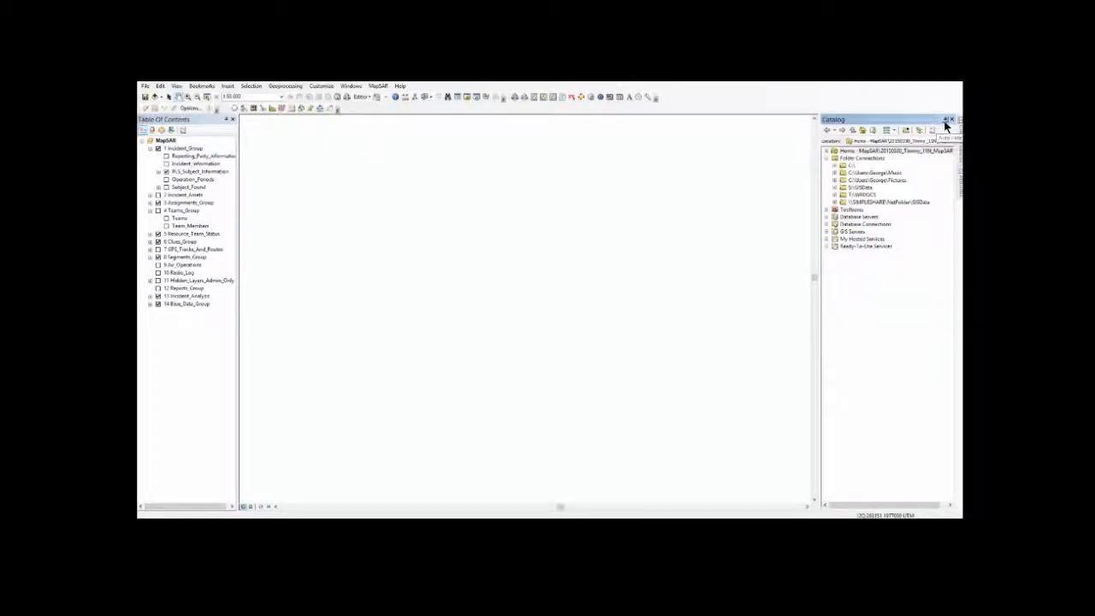
Review which ArcMap extensions are enabled, including Spatial Analyst and the last one listed, and close the list
click(329, 88)
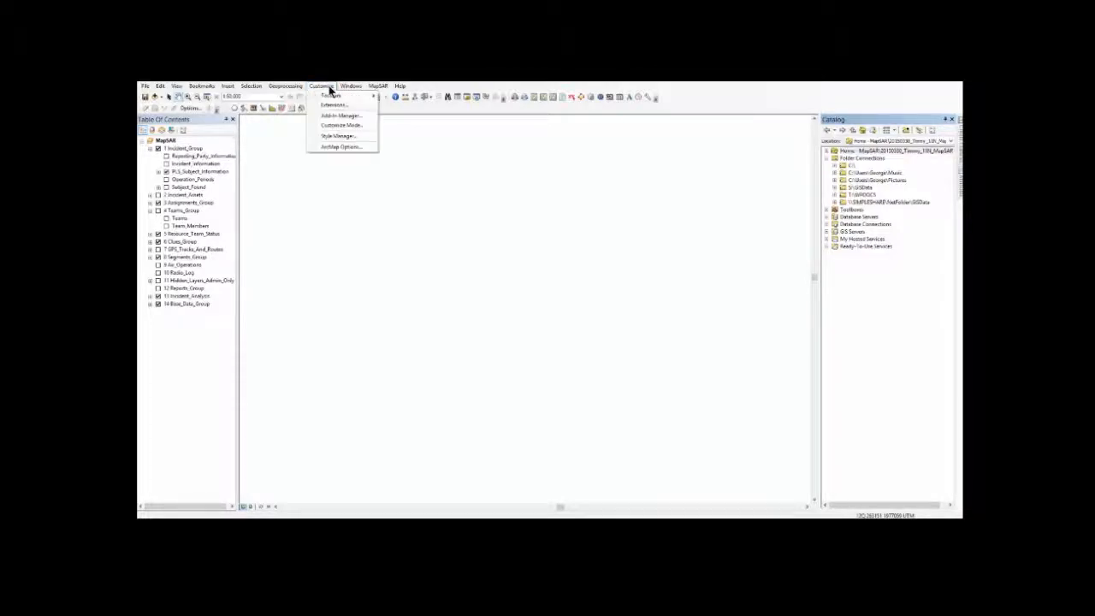
click(331, 106)
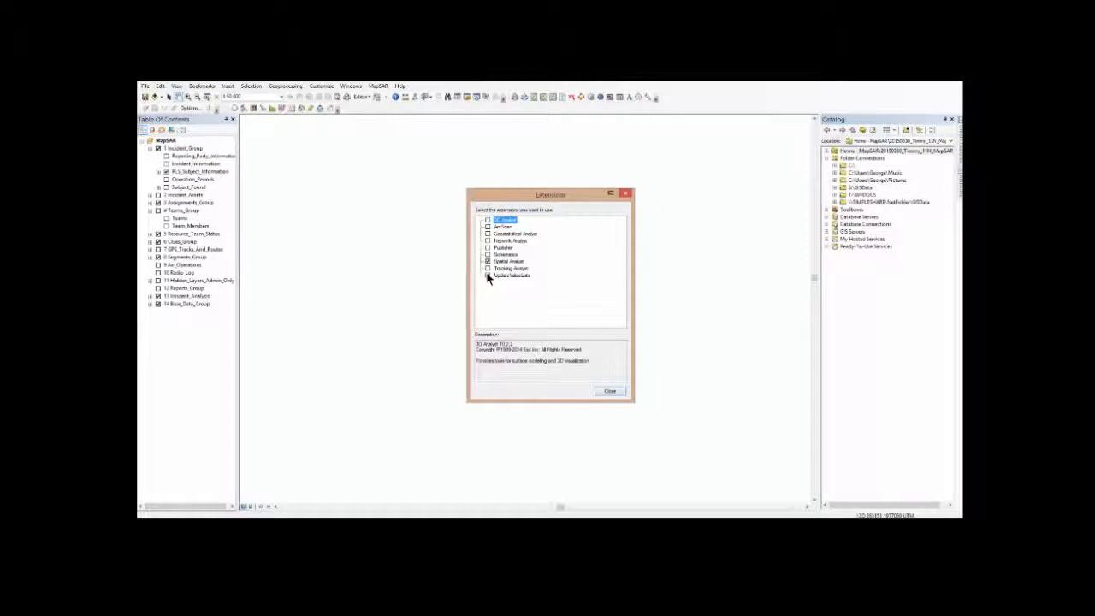
click(609, 391)
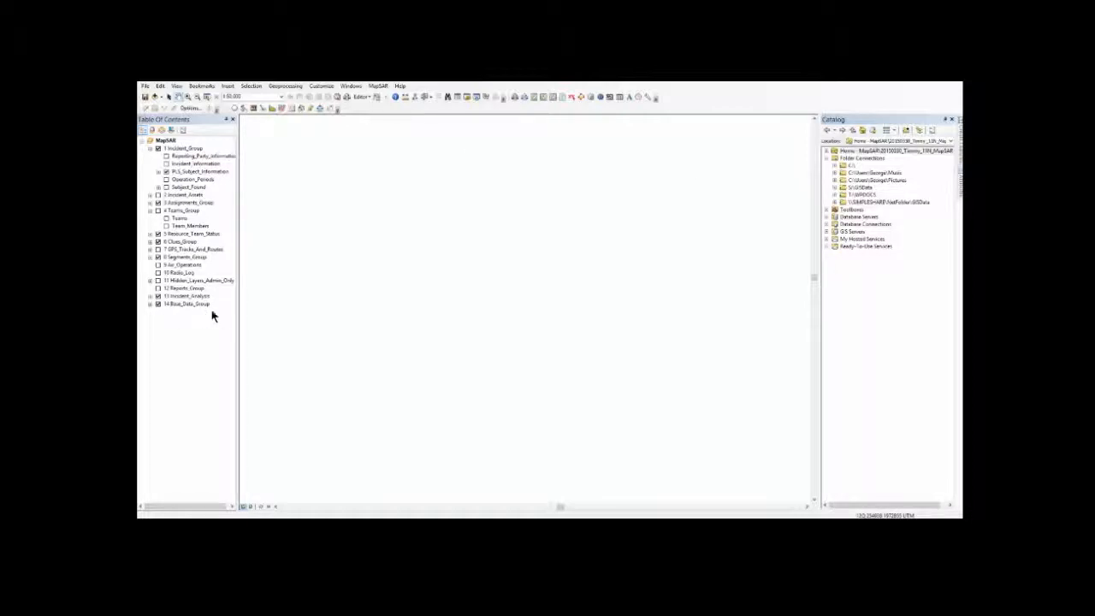
Add the Mt. Clarence King and Kearsarge Peak quad layers from the Maps\SEKI\24k folder to the Topo group in 14 Base_Data_Group
click(150, 305)
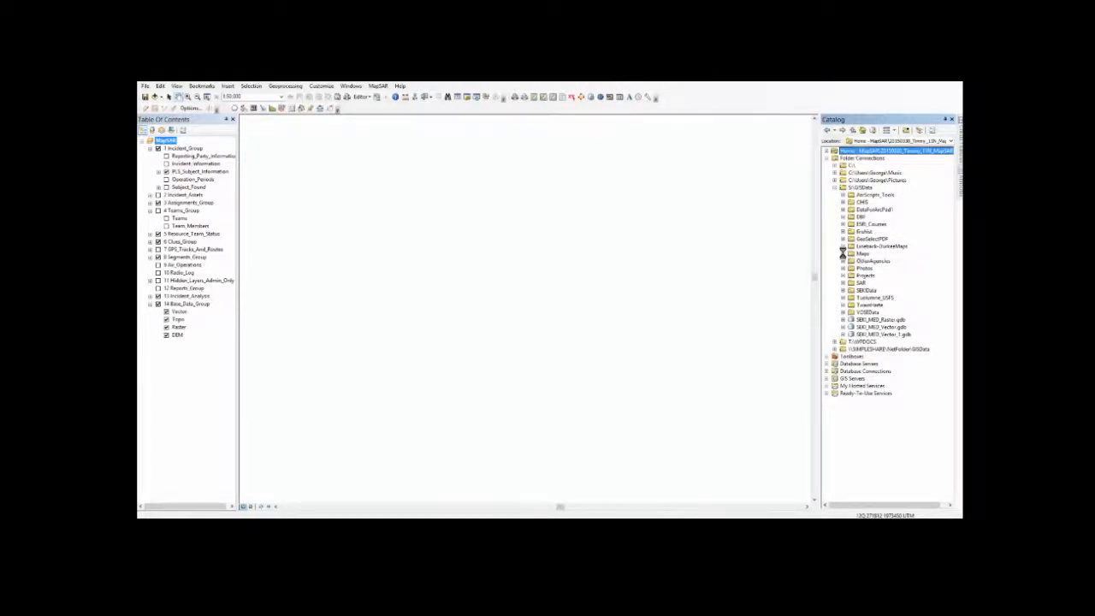
scroll(848, 276, down, 2)
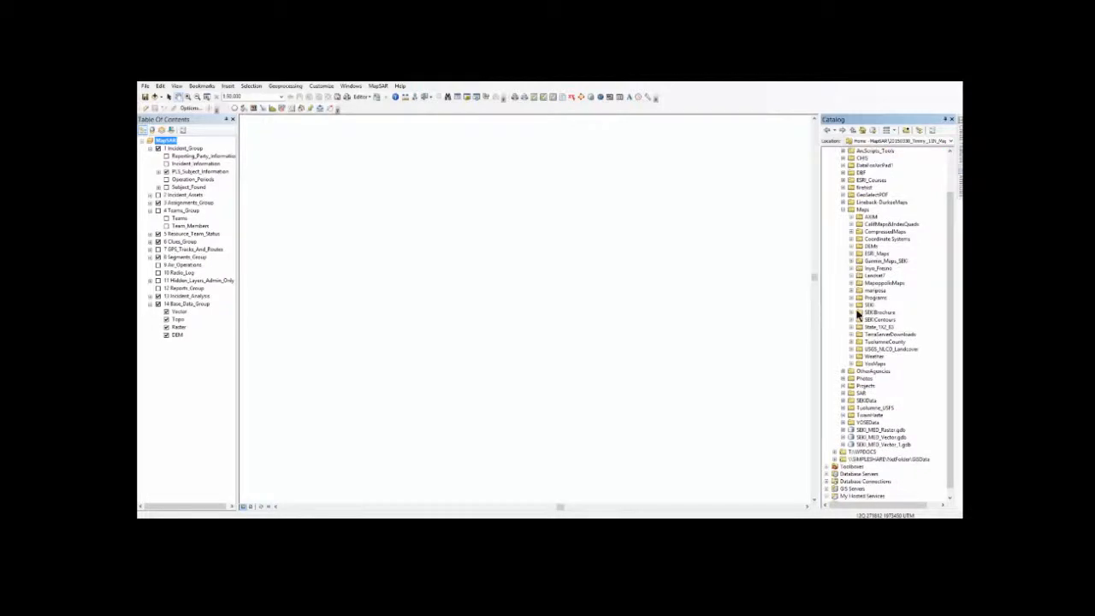
click(852, 306)
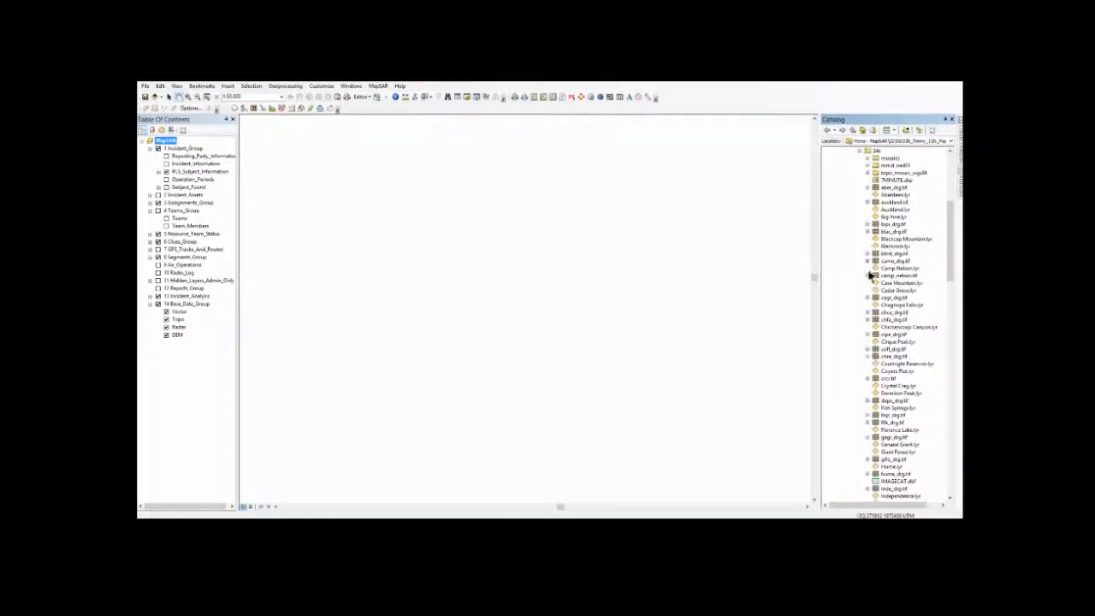
scroll(865, 291, down, 10)
scroll(867, 274, down, 5)
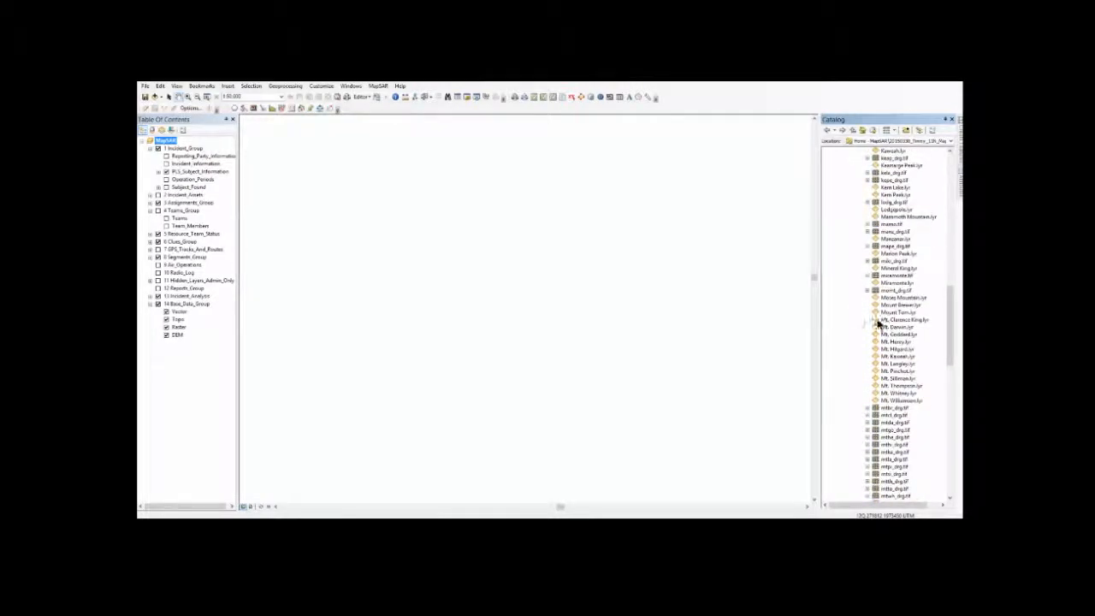
click(880, 320)
drag(462, 351, 190, 331)
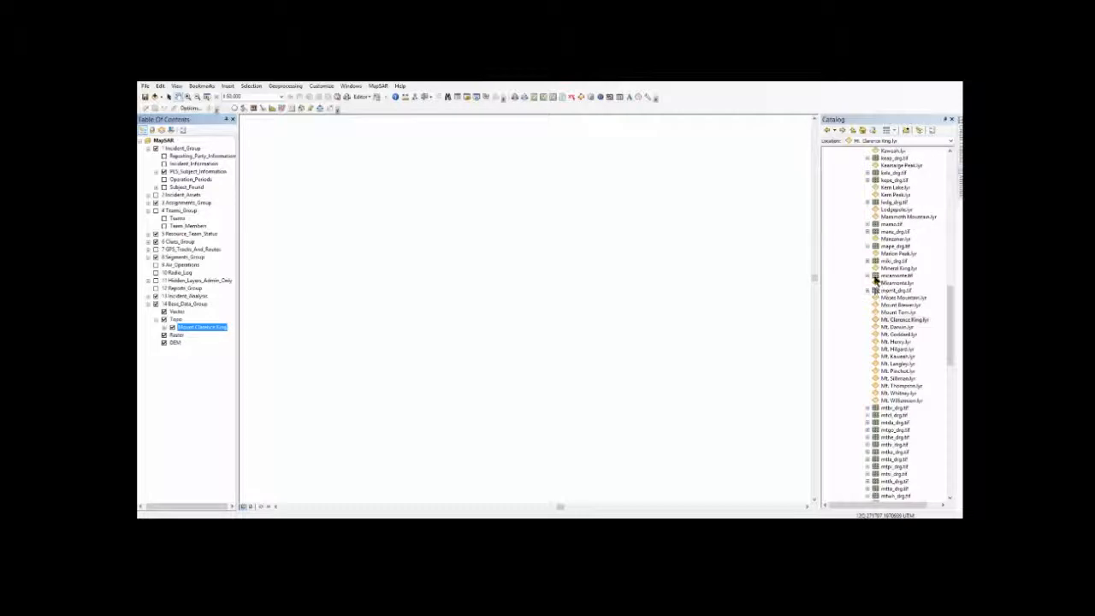
scroll(876, 246, up, 1)
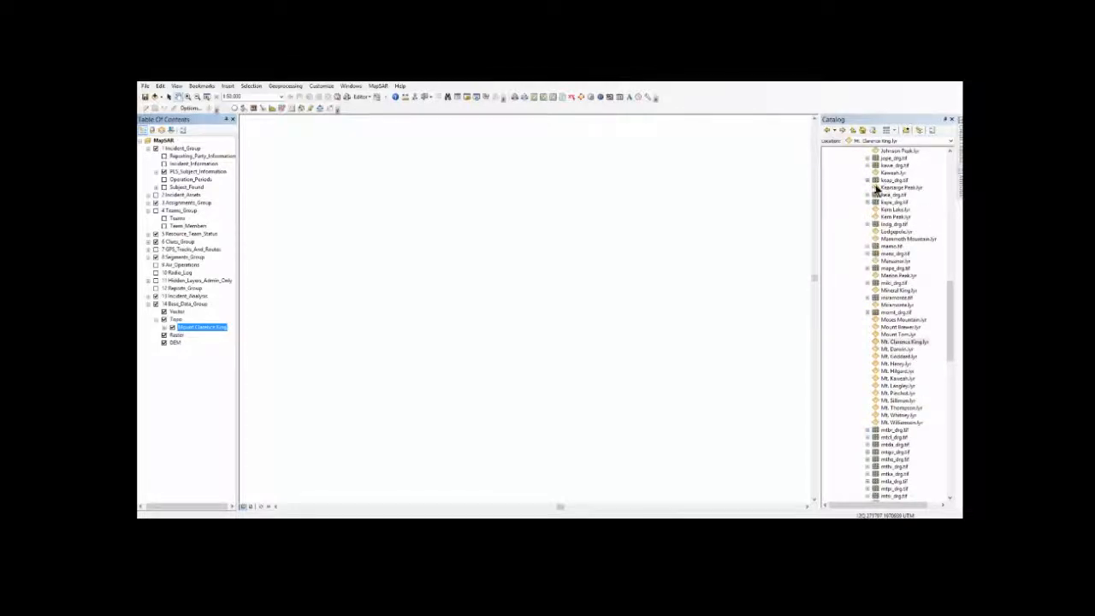
drag(878, 189, 192, 332)
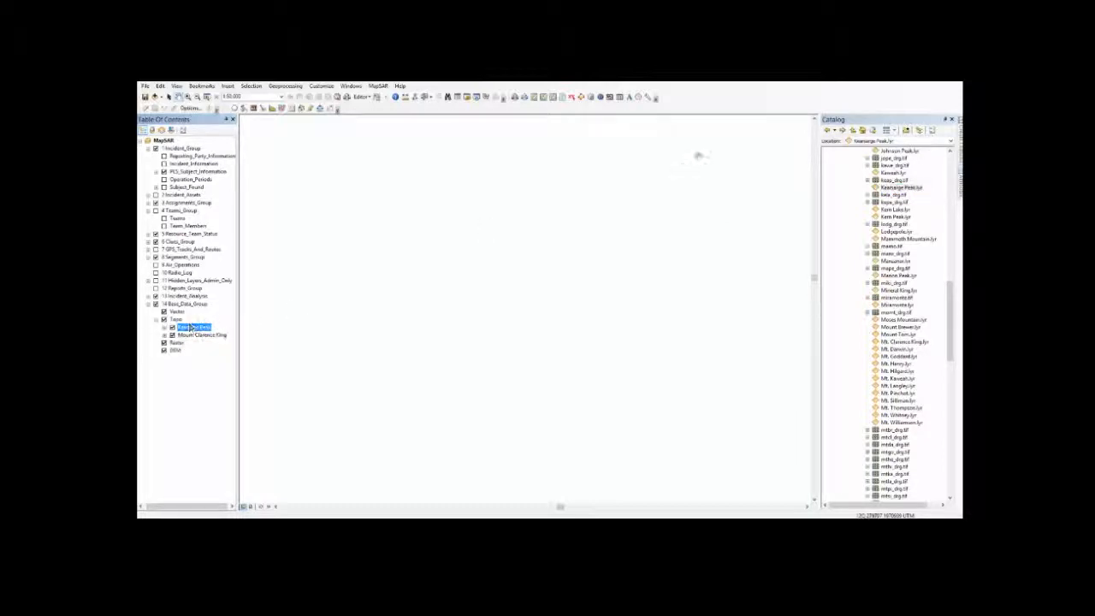
Add the hillshade raster from the DEMs\SEKI\Hillshade folder above the quad layers in the Topo group
scroll(881, 219, up, 10)
scroll(879, 216, up, 6)
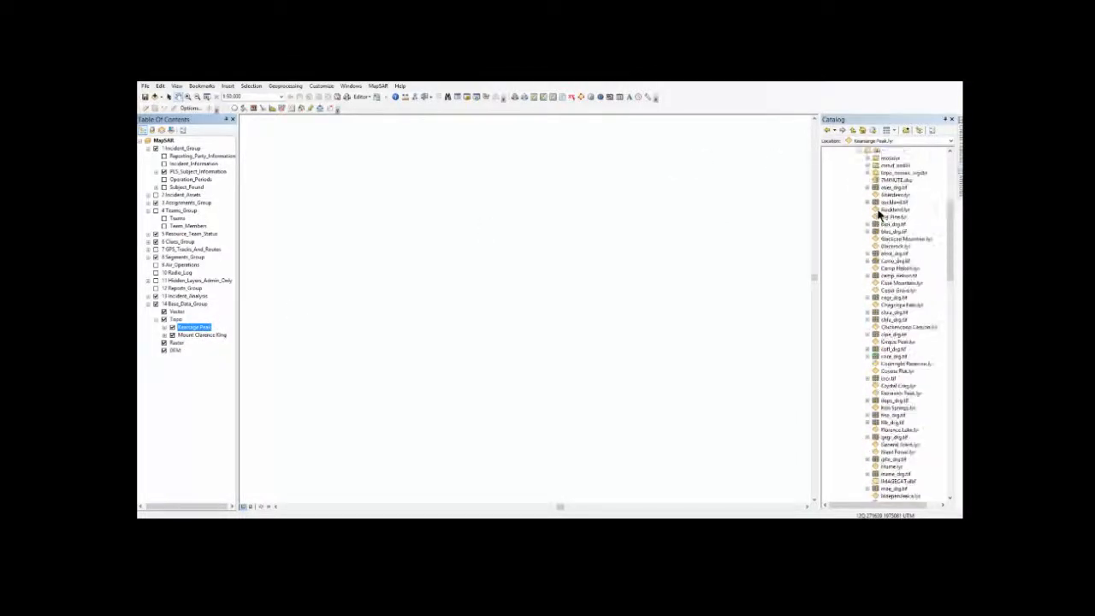
click(862, 152)
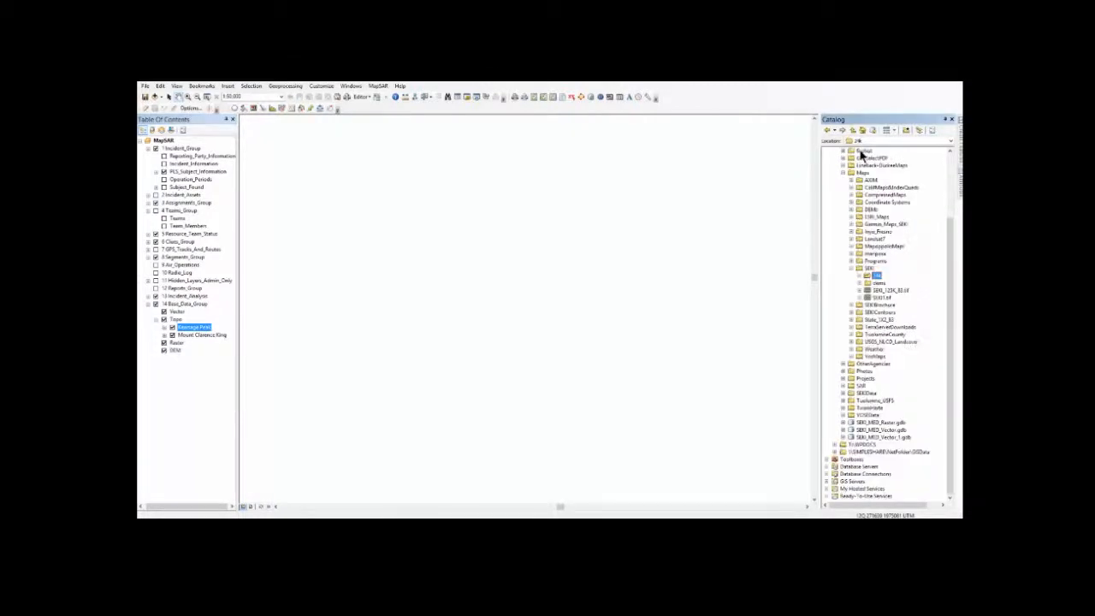
scroll(860, 227, up, 1)
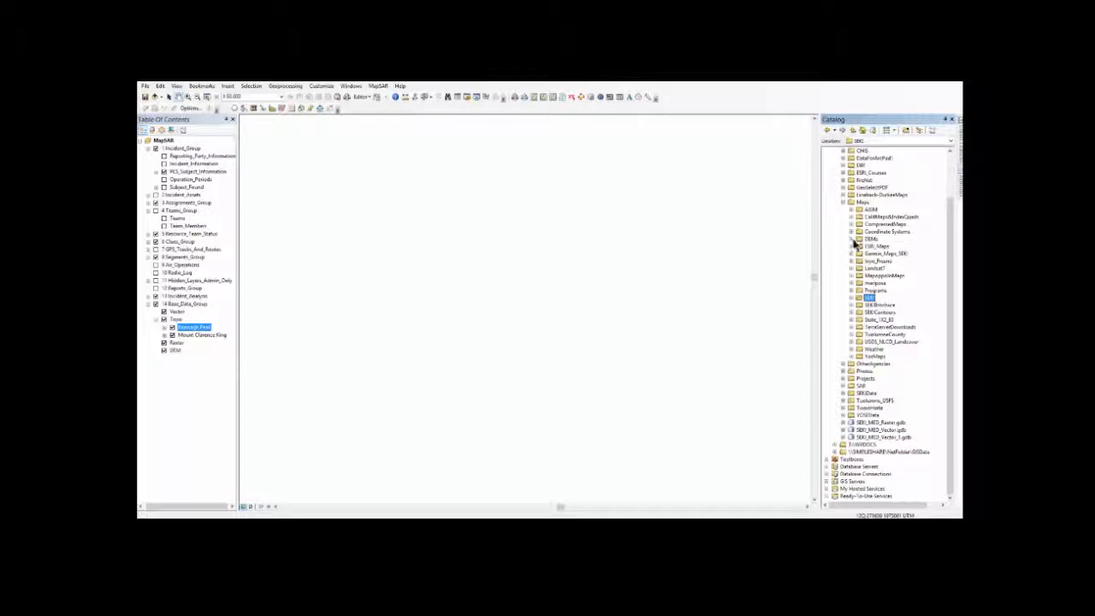
click(850, 239)
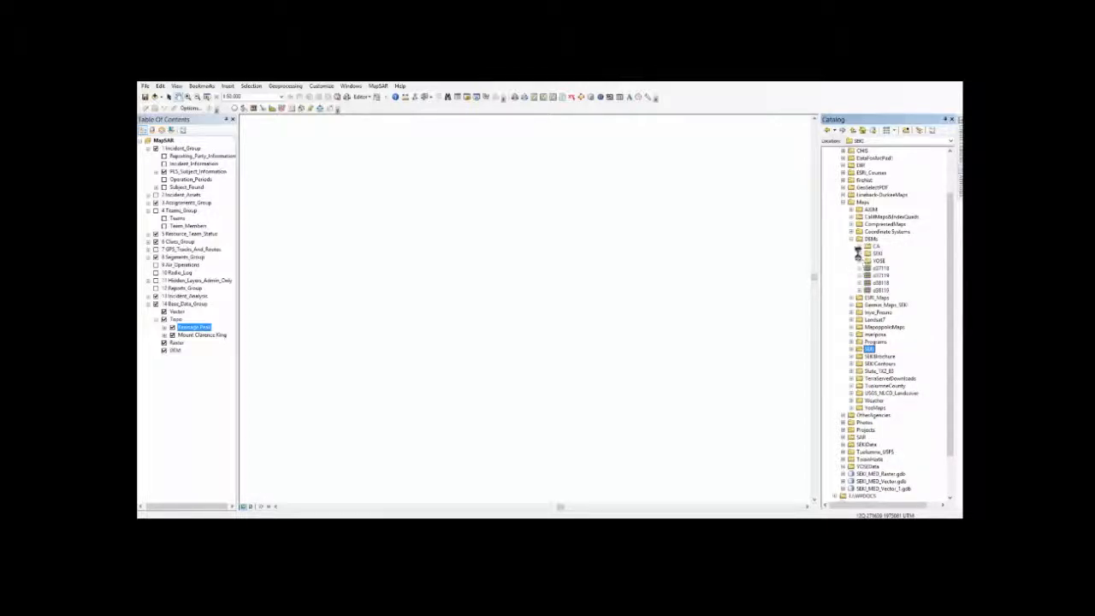
click(860, 254)
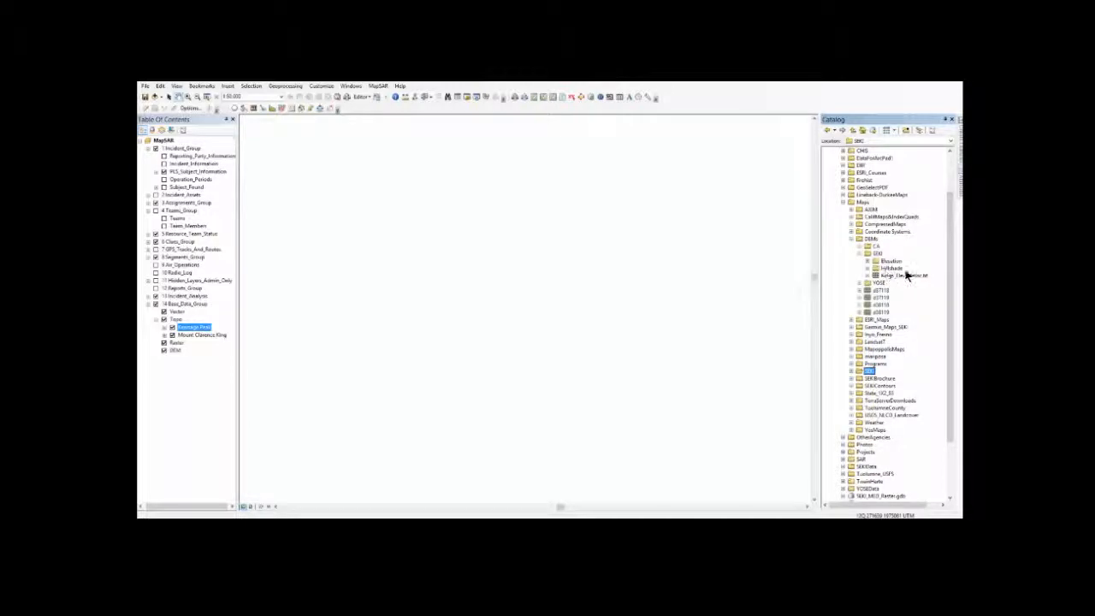
click(869, 268)
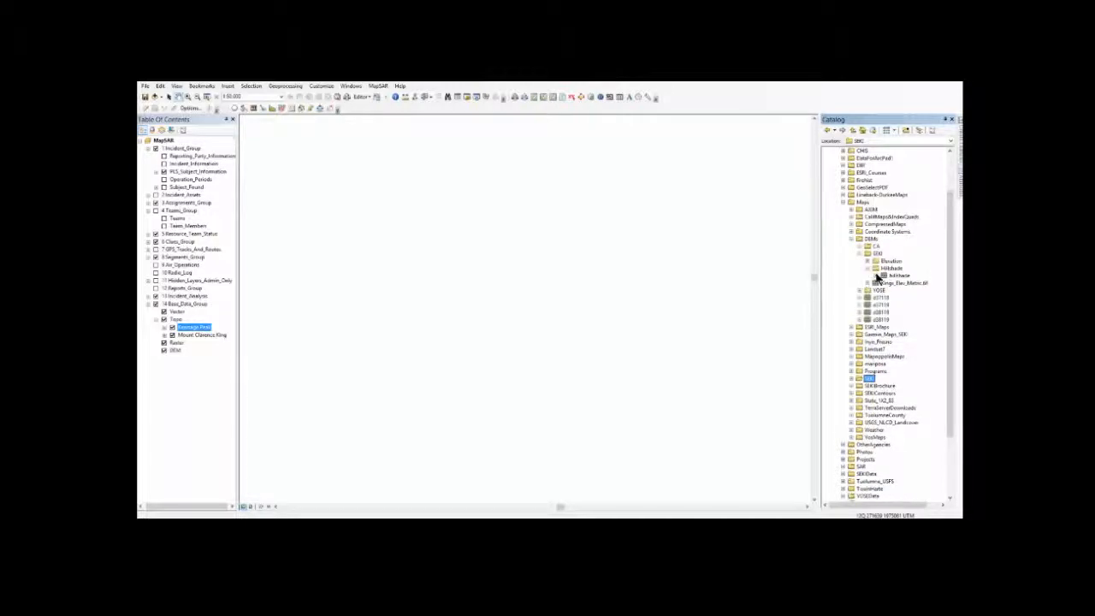
drag(886, 277, 177, 317)
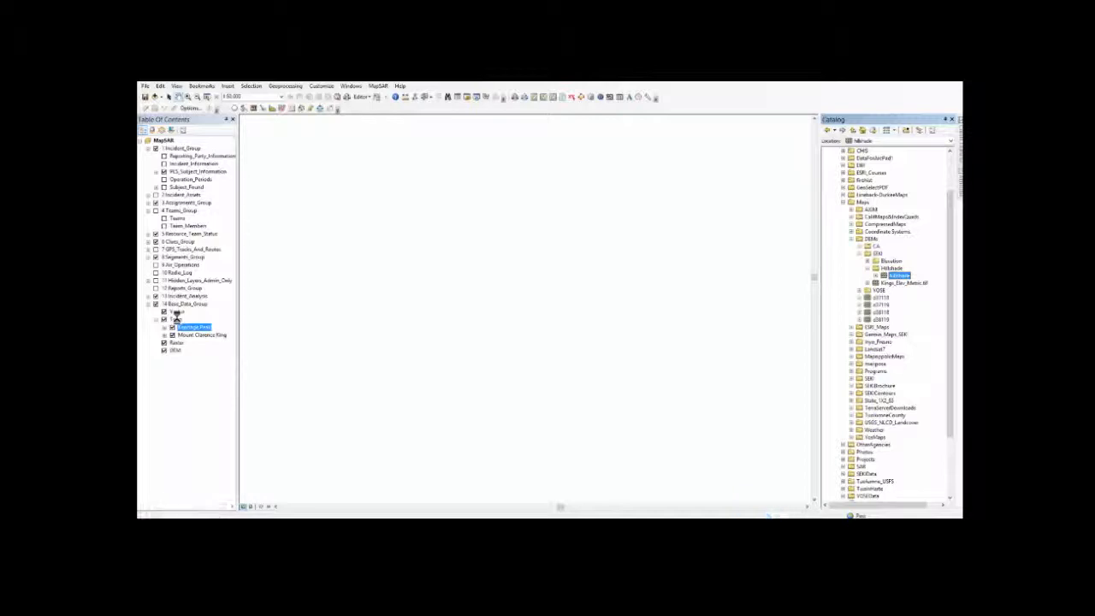
click(165, 328)
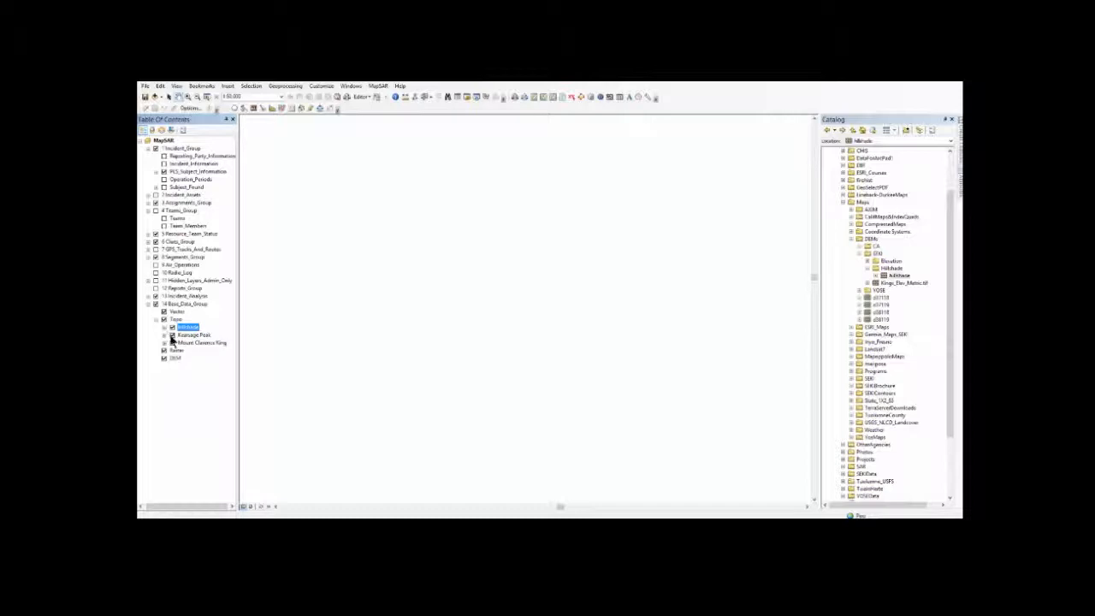
Zoom the map to the extent of the Mount Clarence King layer
click(190, 344)
right_click(190, 345)
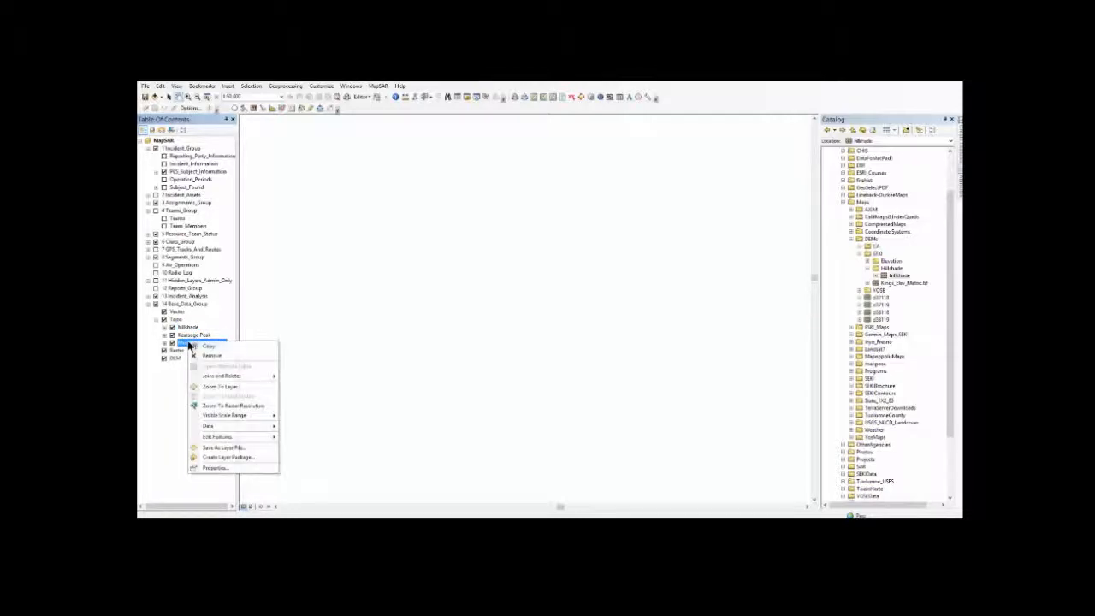
click(214, 387)
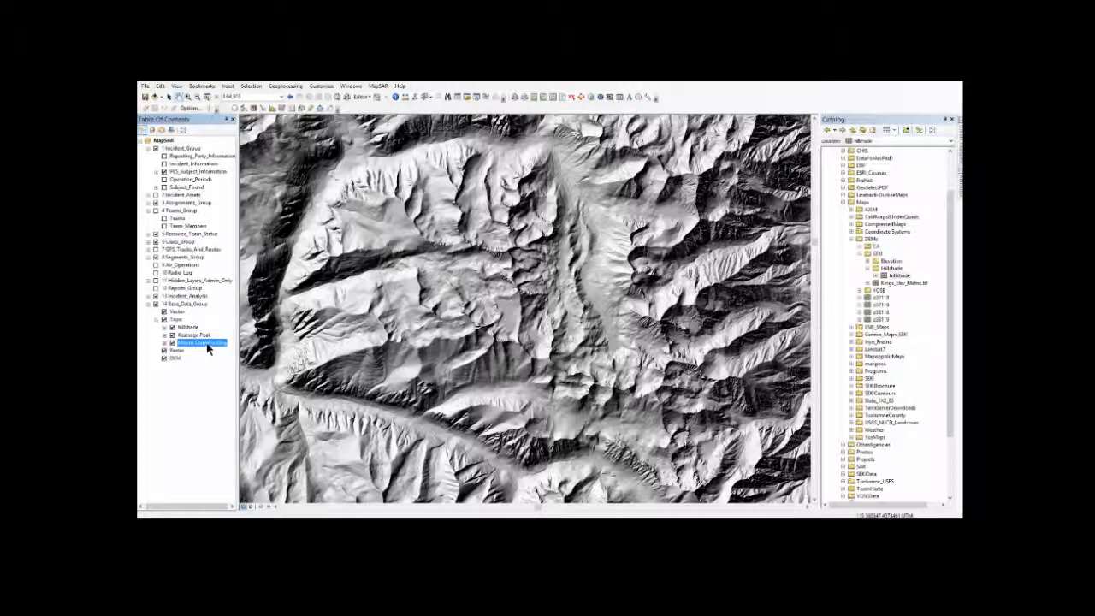
Make the hillshade layer semi-transparent with the Effects toolbar so the topo shows through, and dock that toolbar above the map
right_click(689, 99)
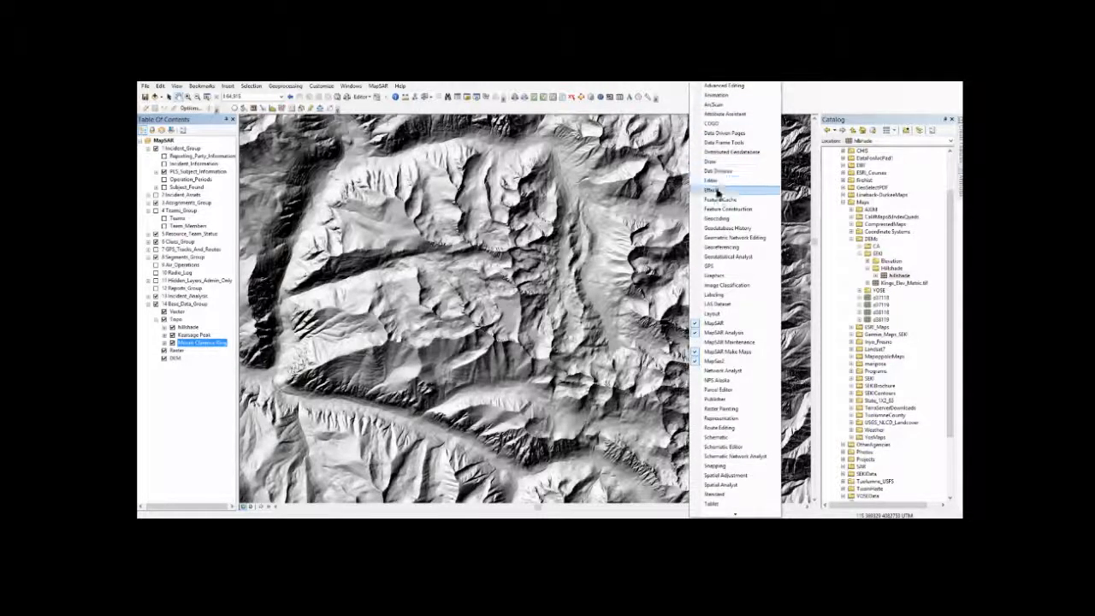
click(717, 190)
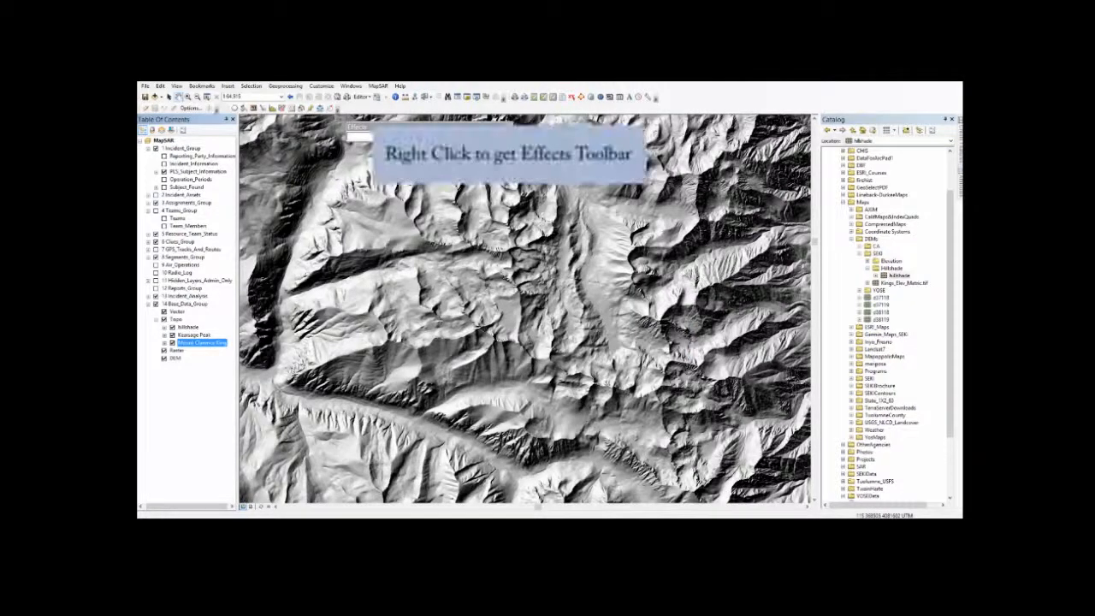
click(419, 136)
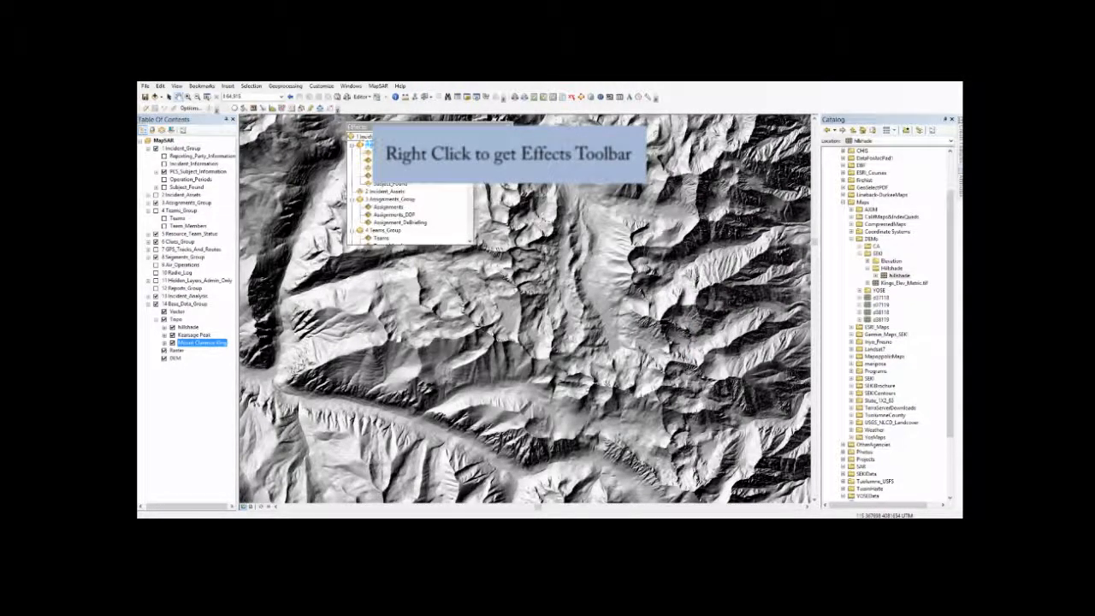
scroll(420, 206, down, 6)
scroll(403, 205, down, 8)
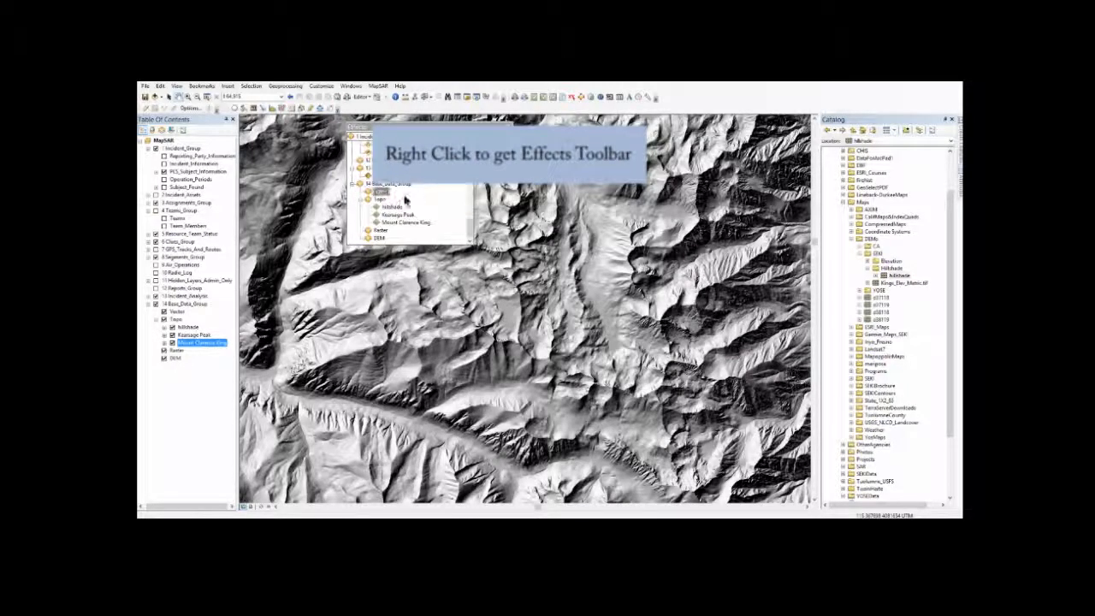
click(393, 207)
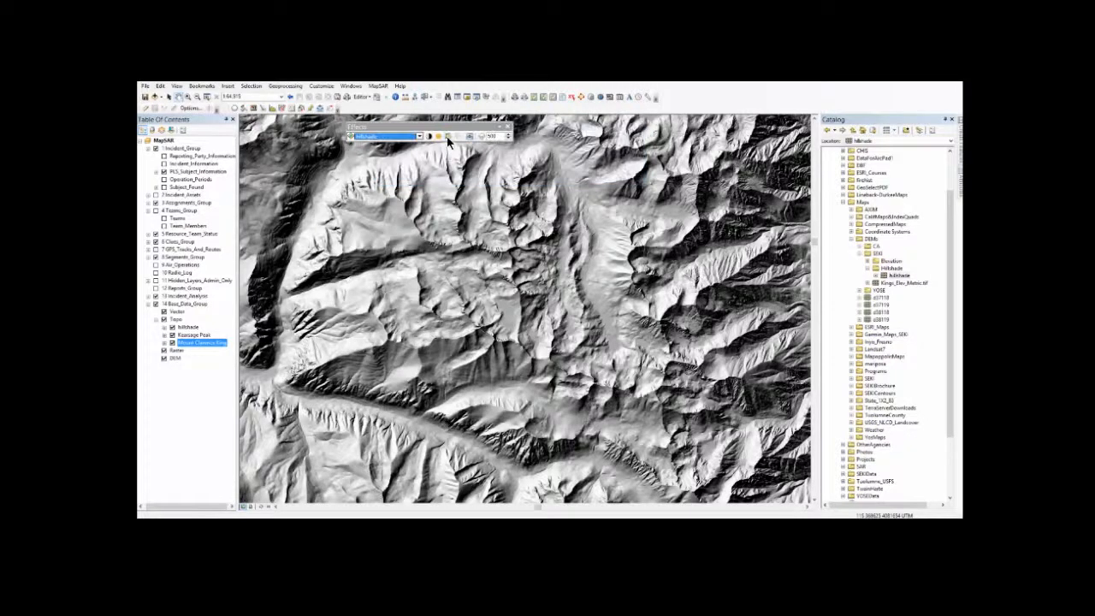
click(448, 136)
drag(470, 199, 470, 171)
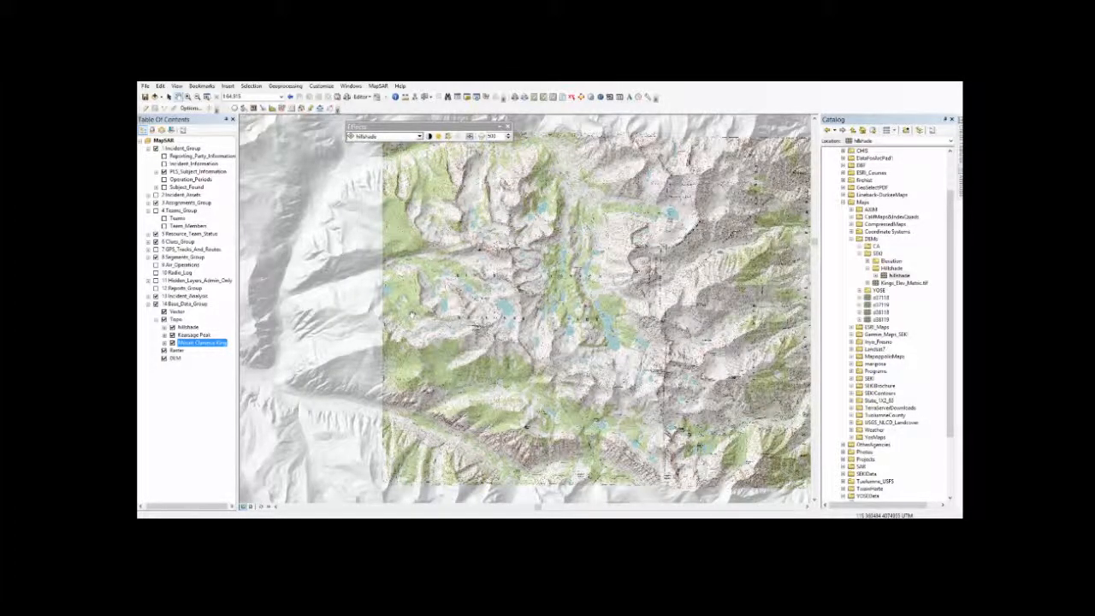
drag(508, 127, 734, 110)
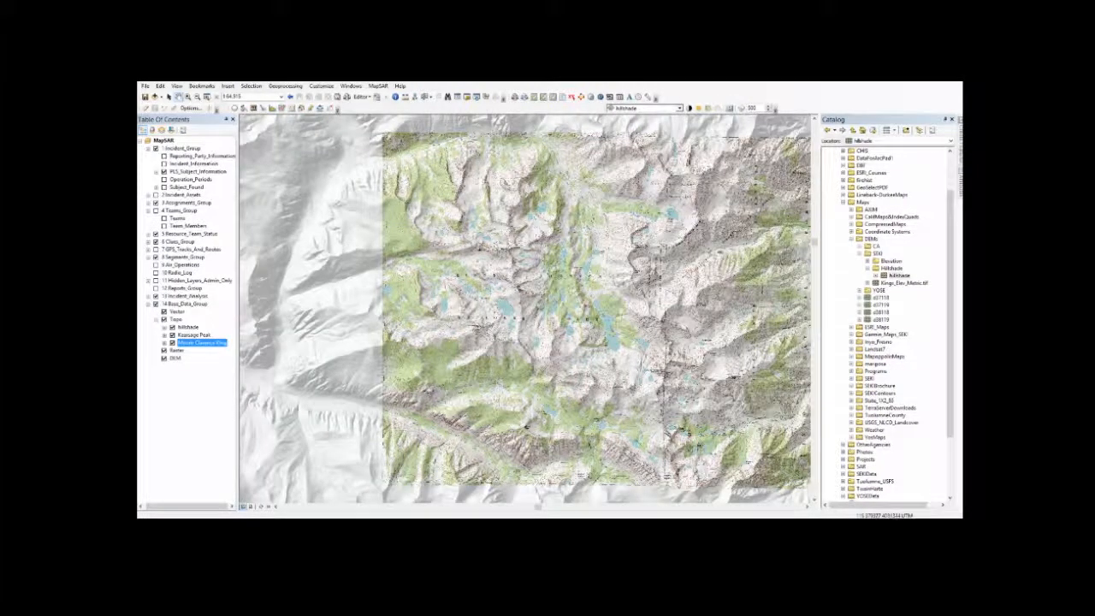
Compare the terrain around Charlotte Lake with the hillshade layer turned off and back on
drag(626, 385, 640, 278)
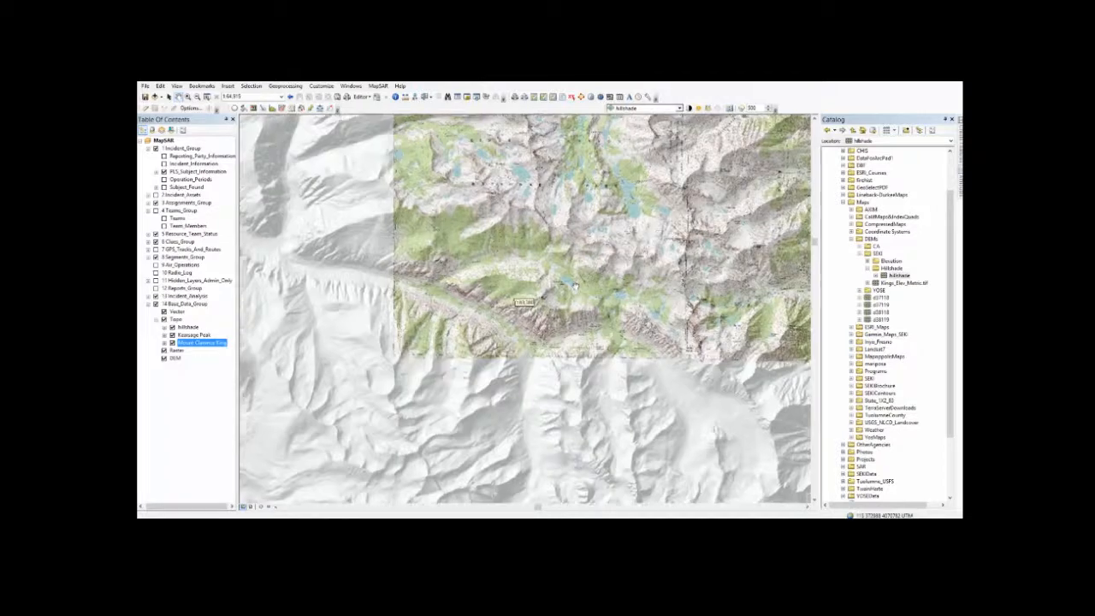
scroll(575, 287, down, 8)
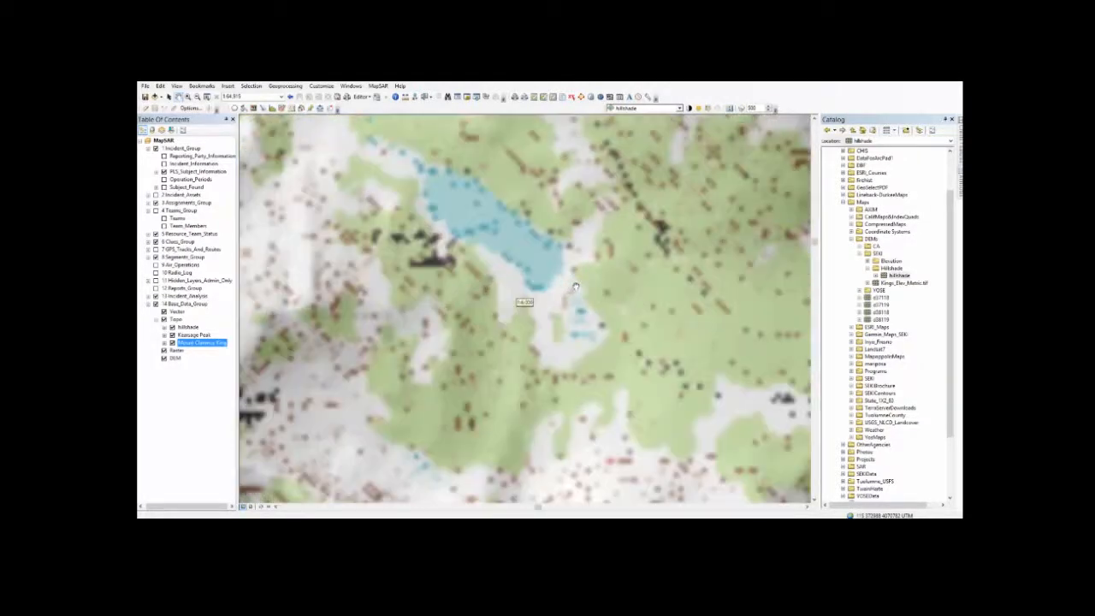
scroll(574, 295, up, 2)
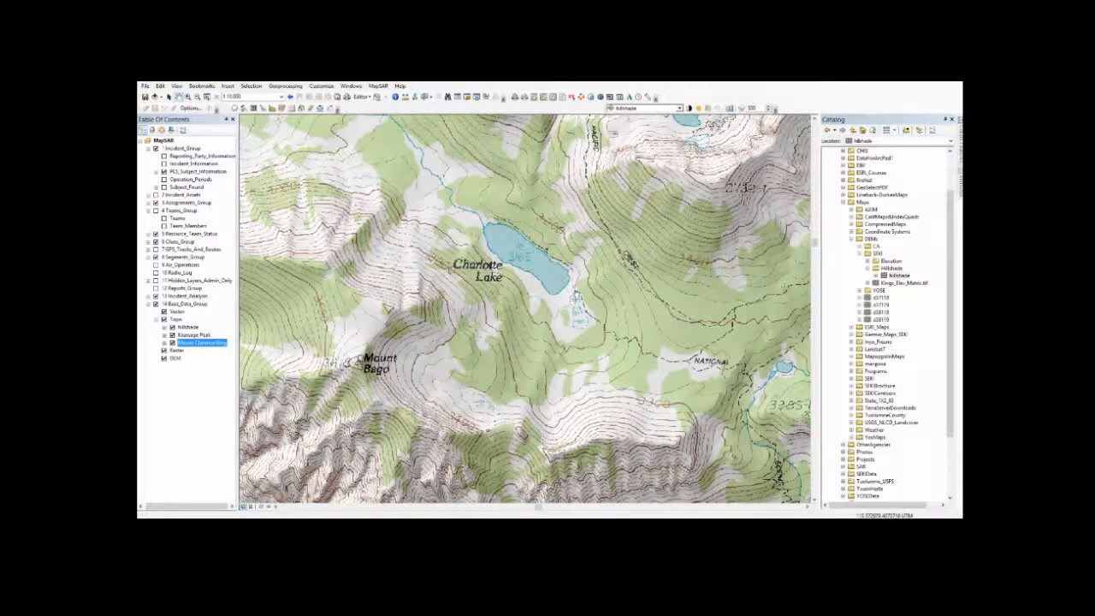
drag(576, 294, 589, 319)
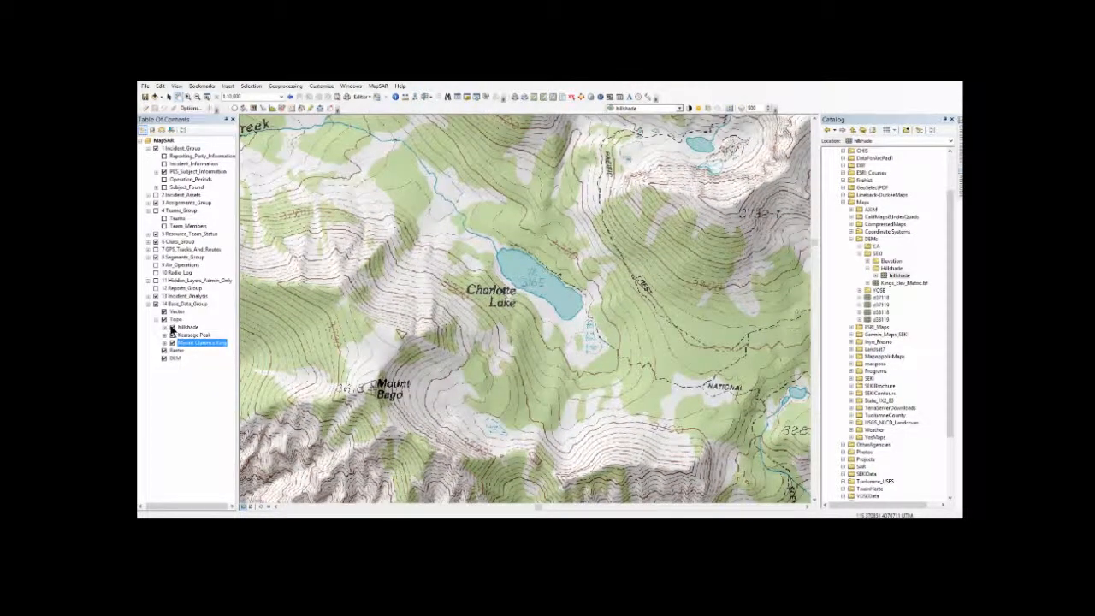
click(172, 327)
click(172, 329)
Bookmark the map extent covering Charlotte, Bullfrog and Kearsarge Lakes at 1:20,000 under the name "inc"
drag(496, 280, 481, 287)
drag(668, 379, 420, 280)
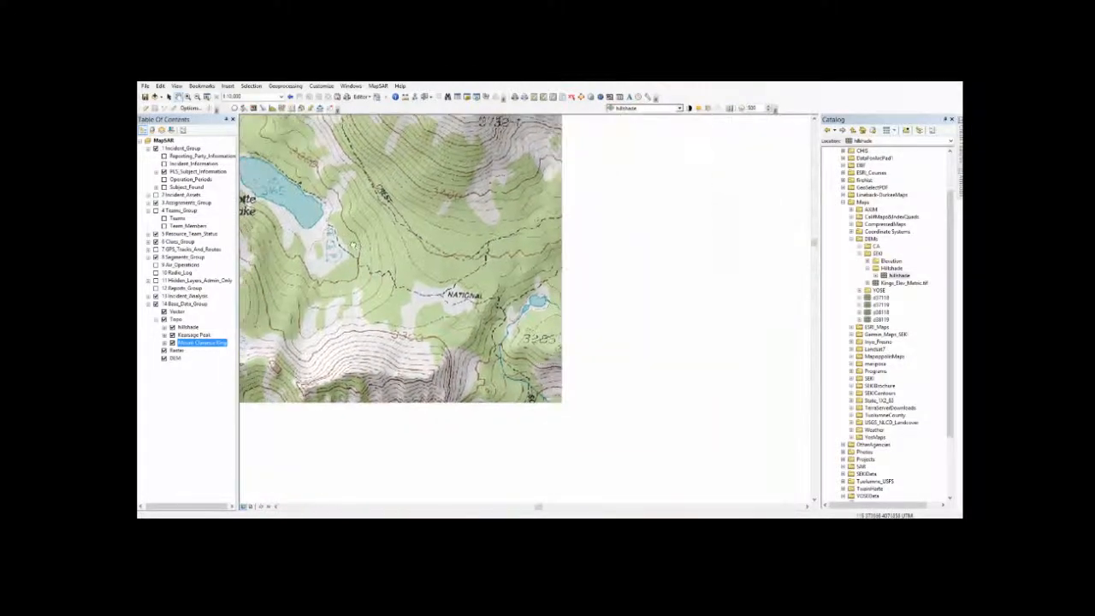
drag(495, 270, 454, 294)
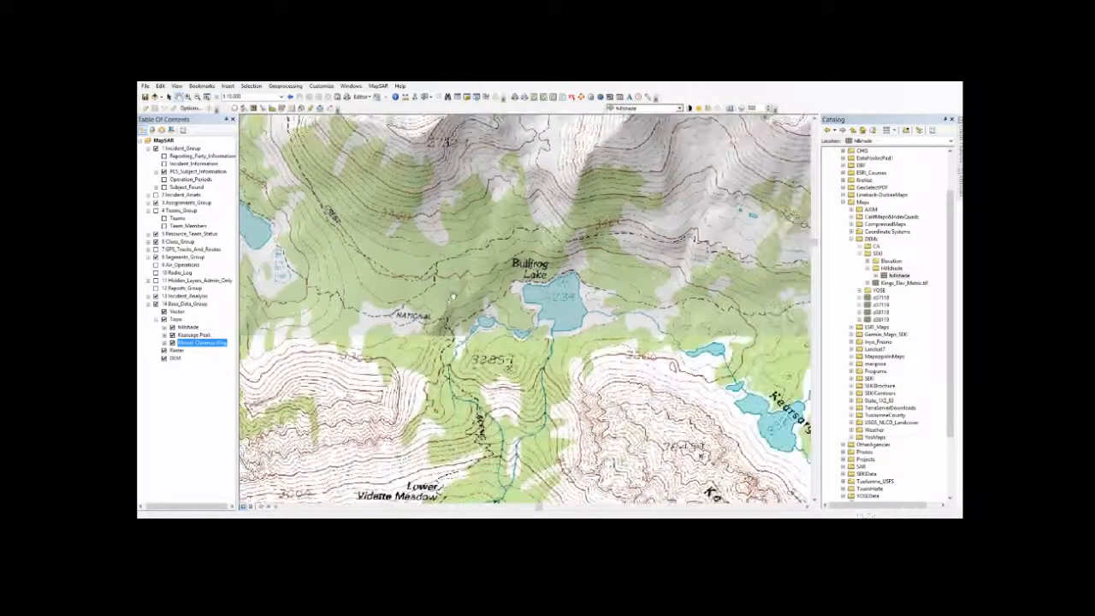
scroll(453, 295, down, 1)
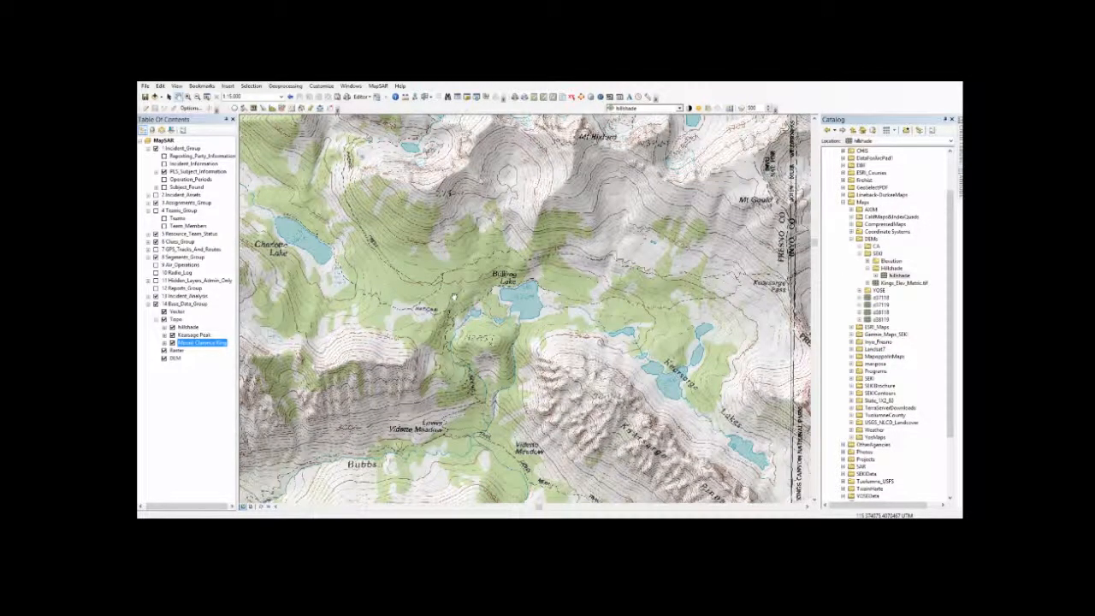
scroll(454, 297, down, 1)
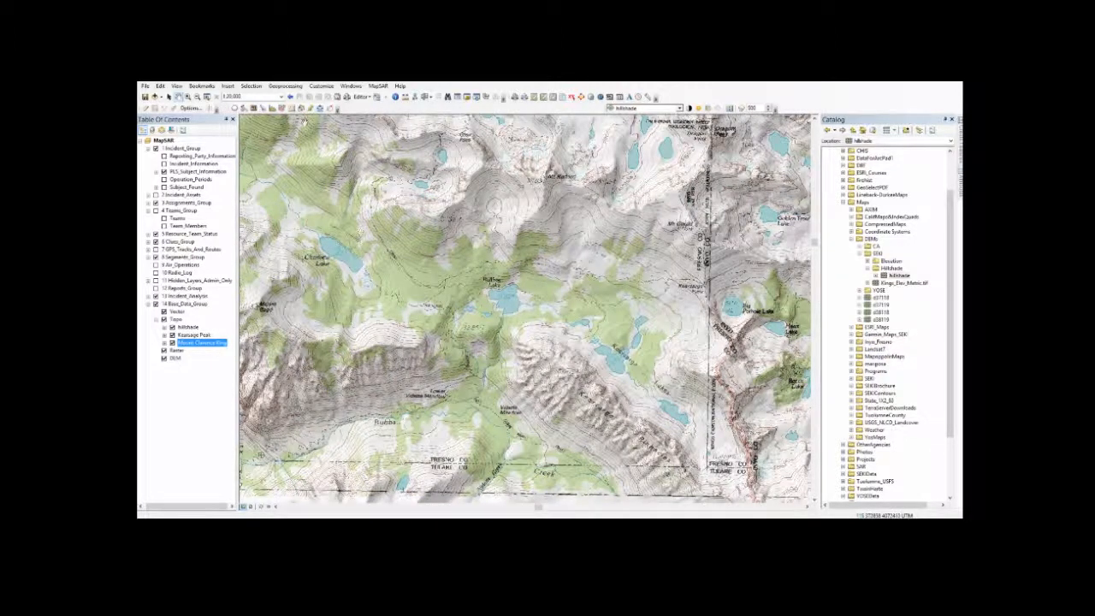
click(202, 87)
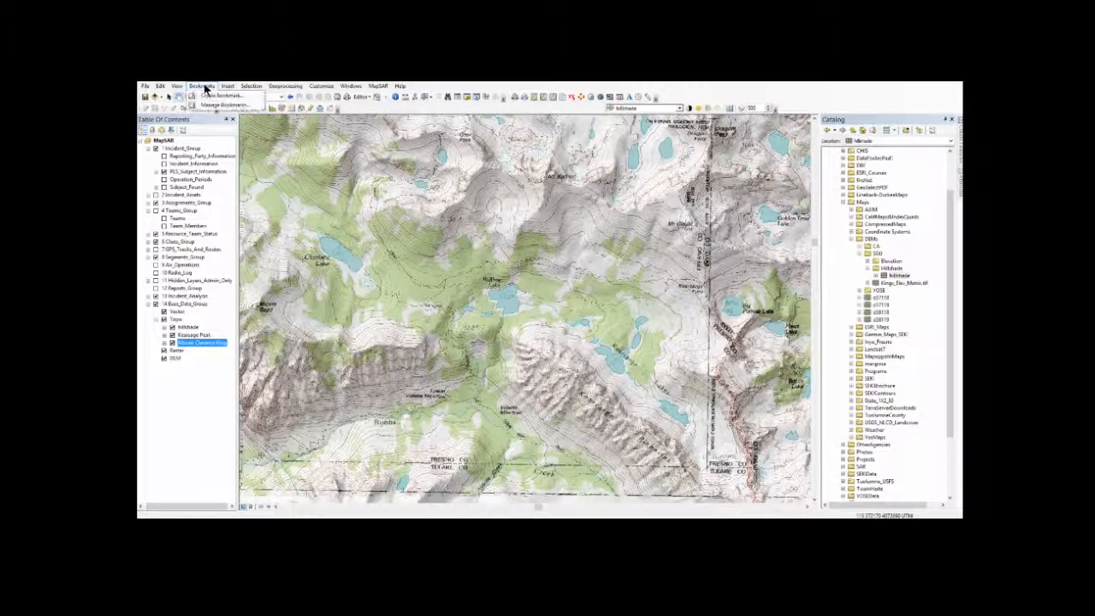
click(221, 95)
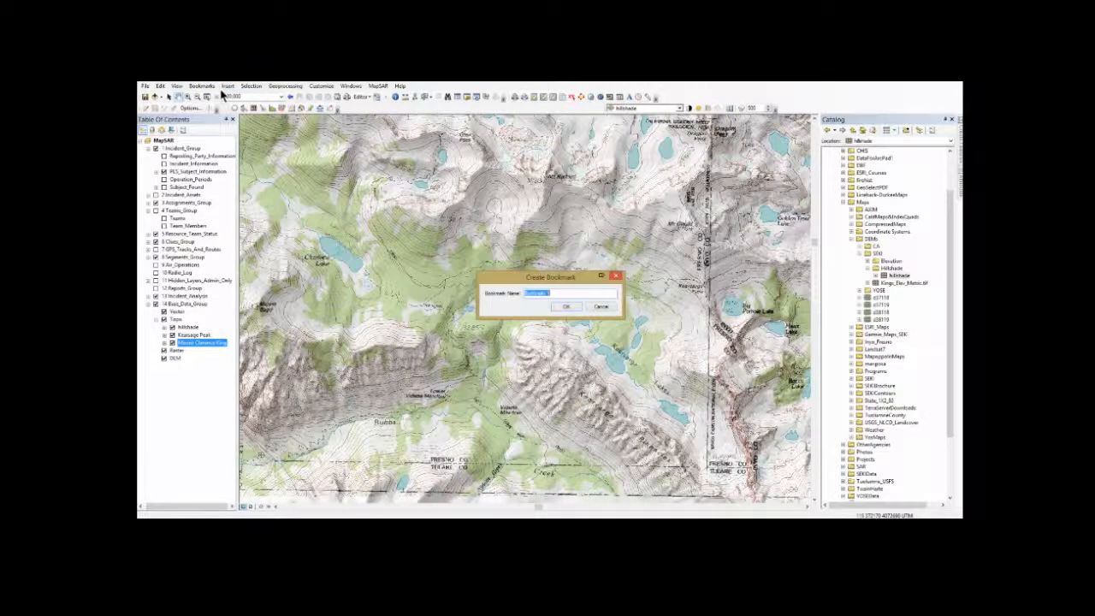
text(inc)
key(Return)
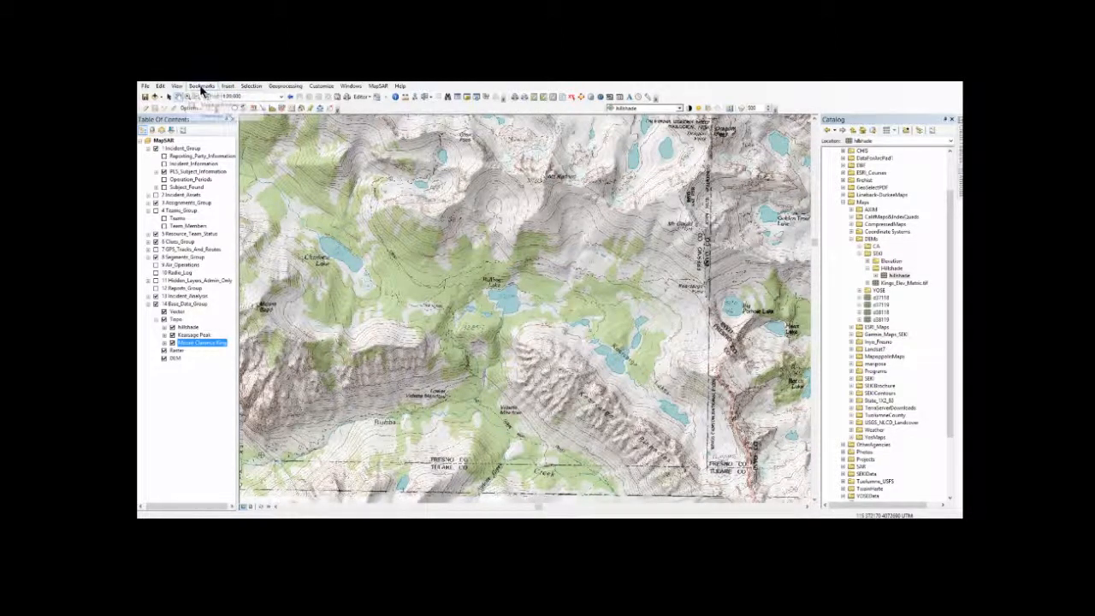
Return the map to the saved Kearsarge bookmark extent
click(202, 87)
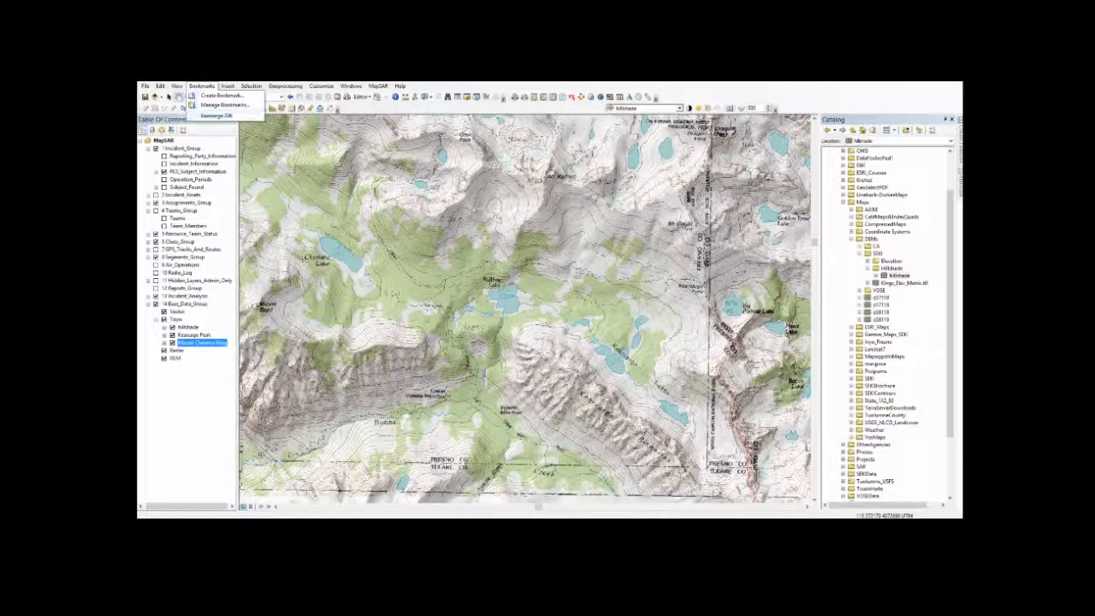
click(214, 117)
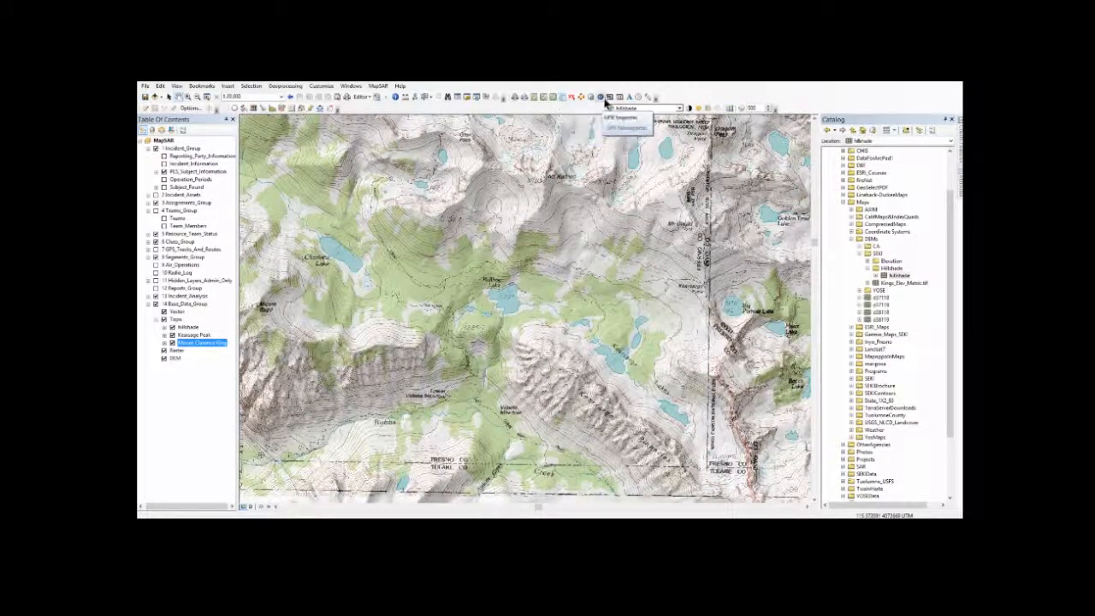
Fill in the Incident Information tool with the start date 3/30/2015 and the incident name
click(590, 99)
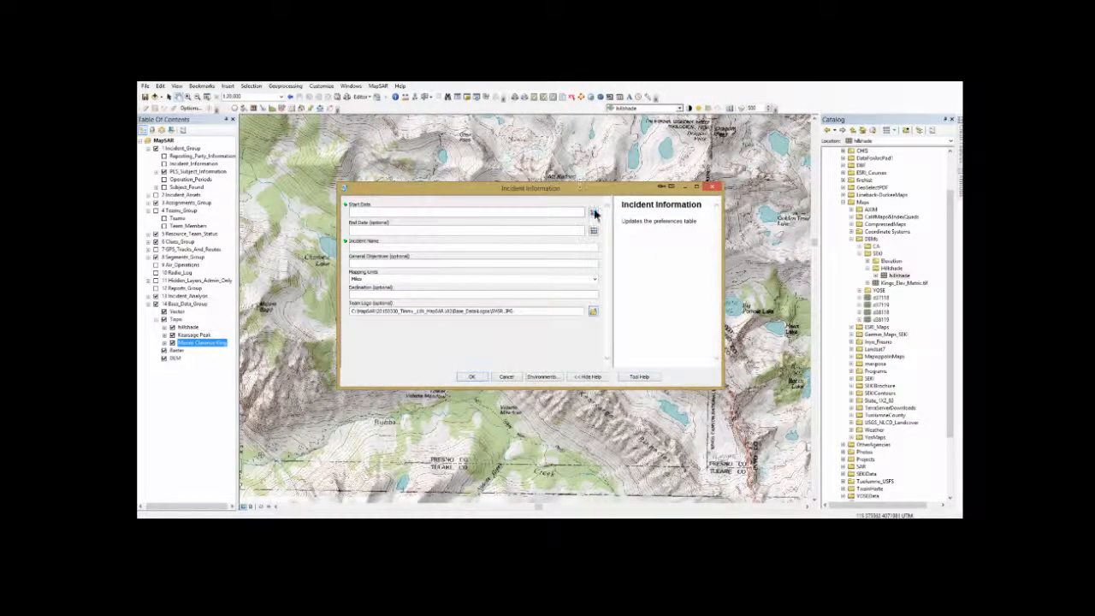
click(593, 212)
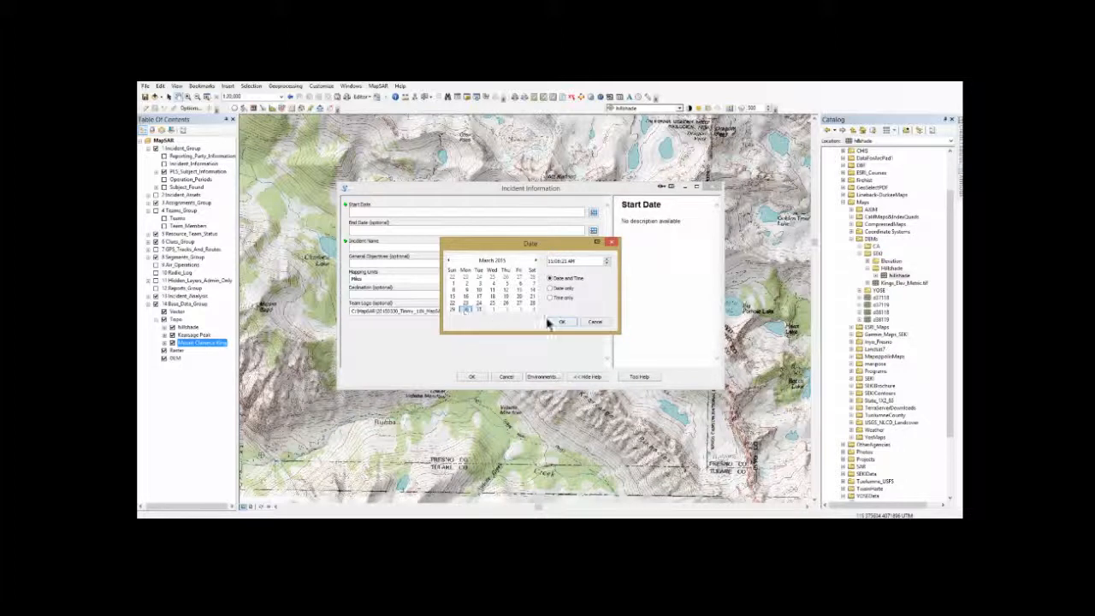
click(562, 322)
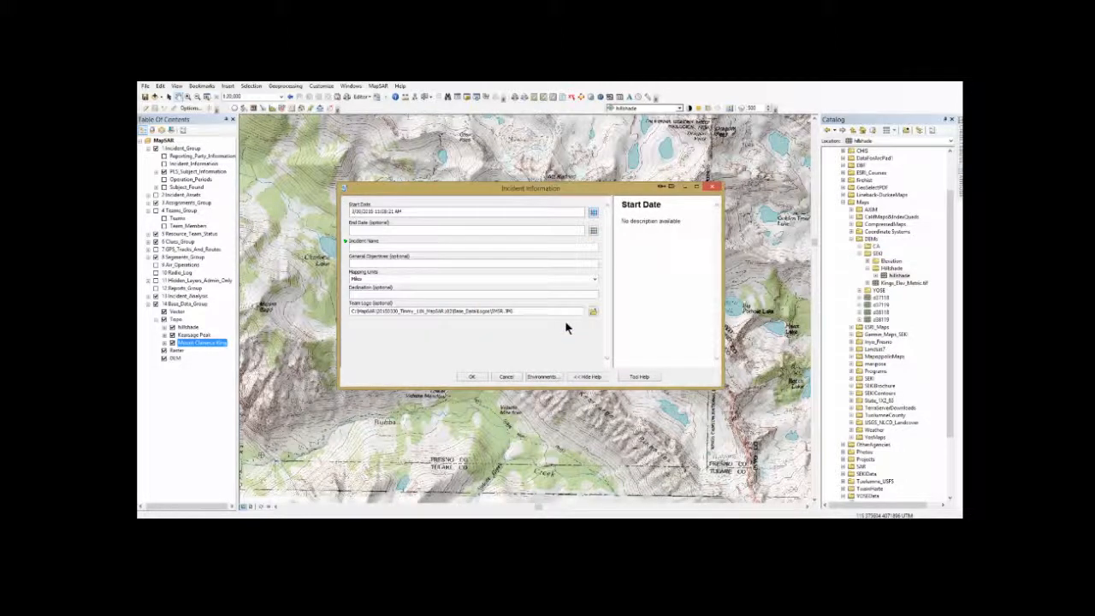
click(369, 250)
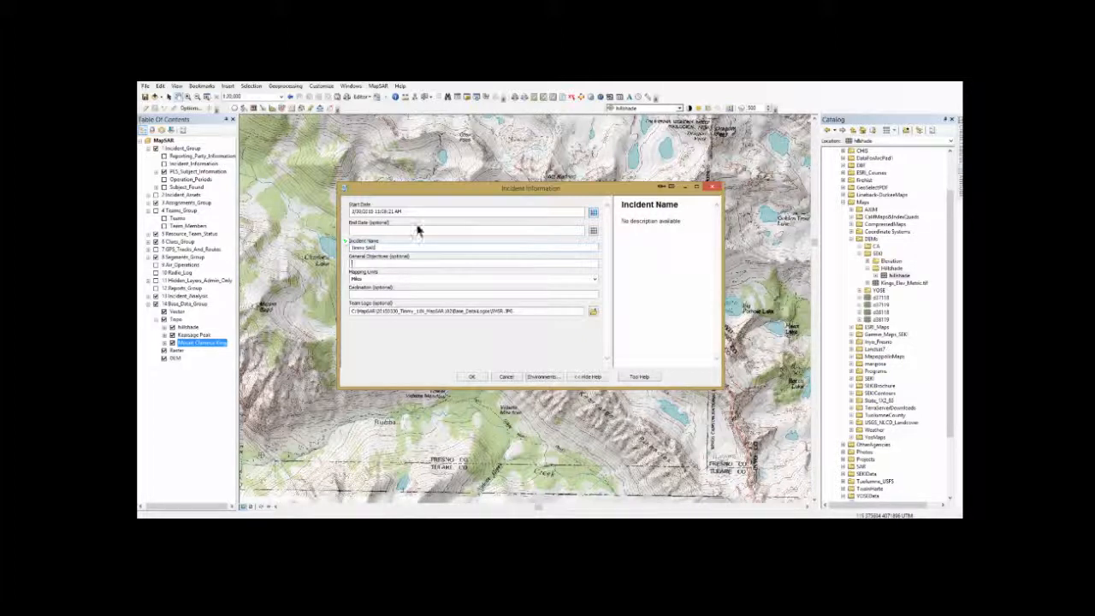
key(Tab)
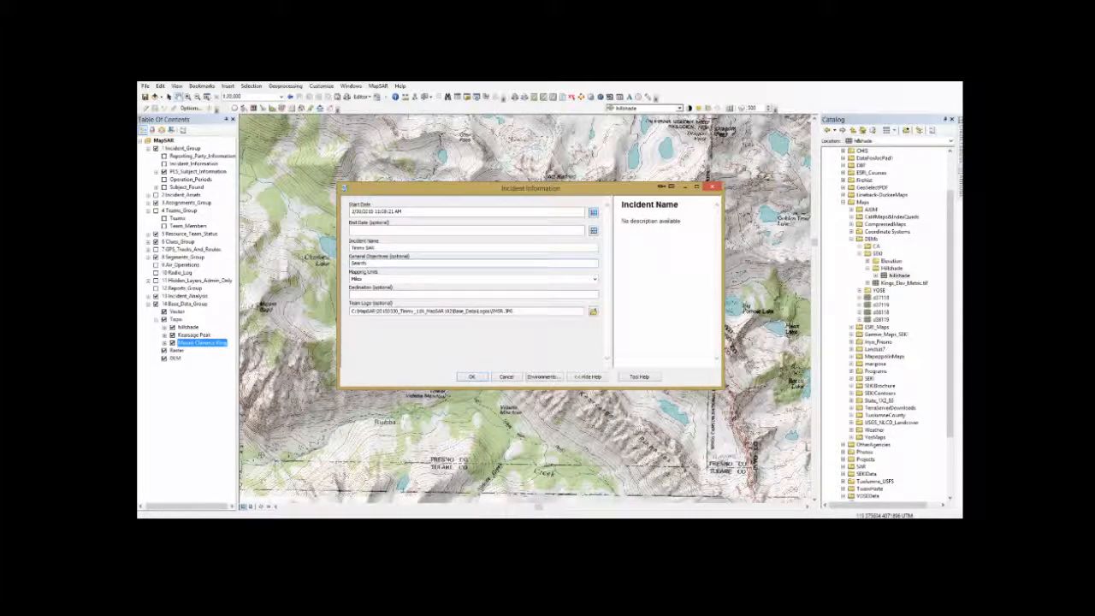
Enter the objectives "Search streams, trails, hazards near PLS. Obtain contact info from hikers in area.", set declination to 13.5 and run the tool
text(bubbs)
text(info for)
click(366, 295)
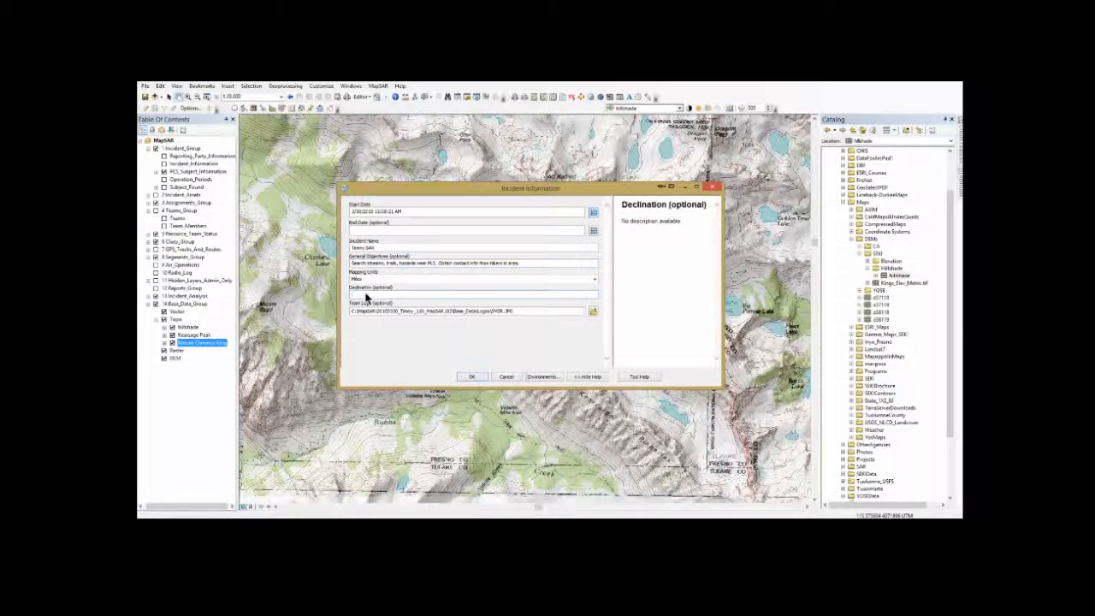
text(13.5)
click(471, 377)
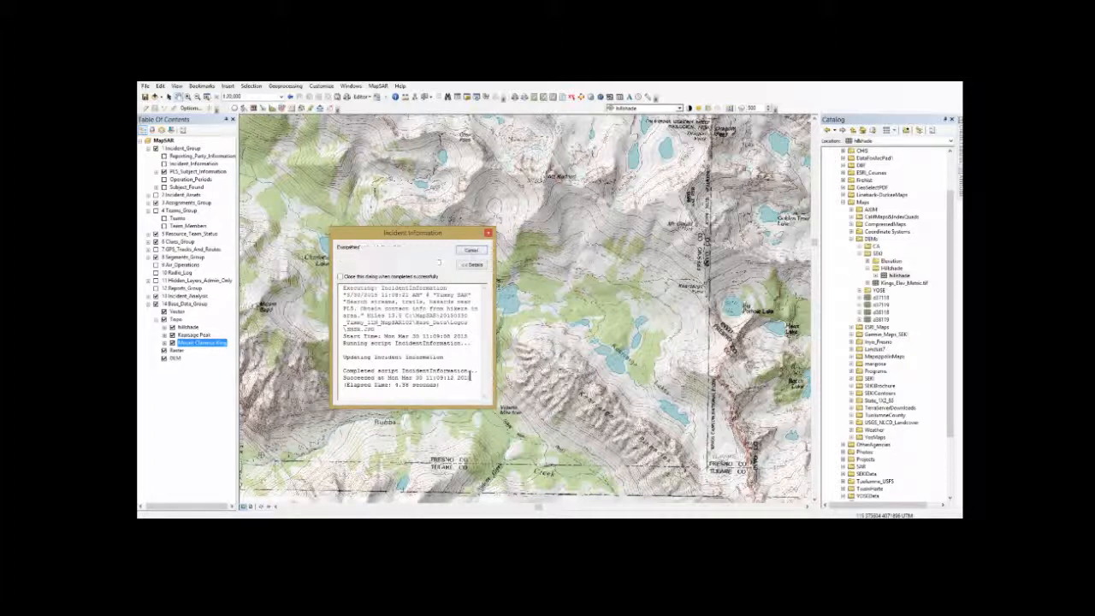
click(472, 252)
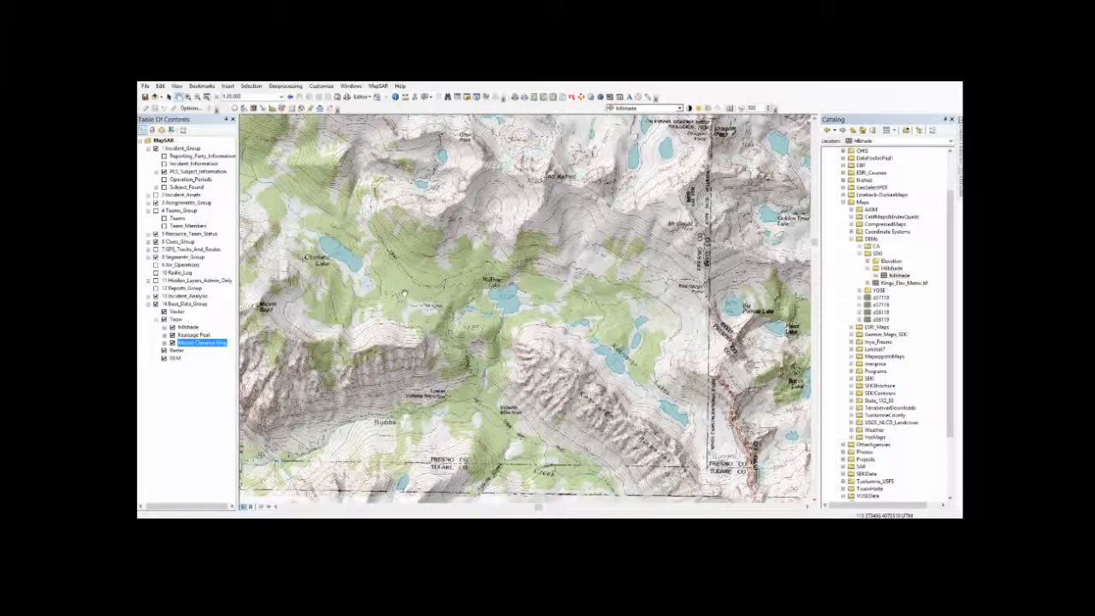
Start editing the Operation_Periods layer and add operational period 4 as a new row in its attribute table
right_click(176, 180)
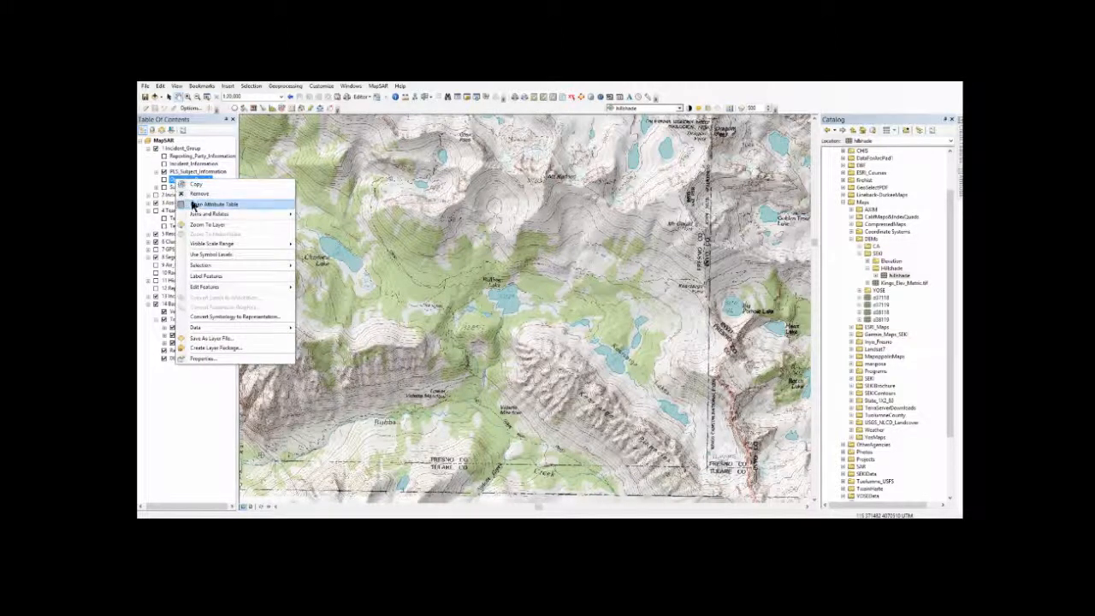
mouse_move(219, 292)
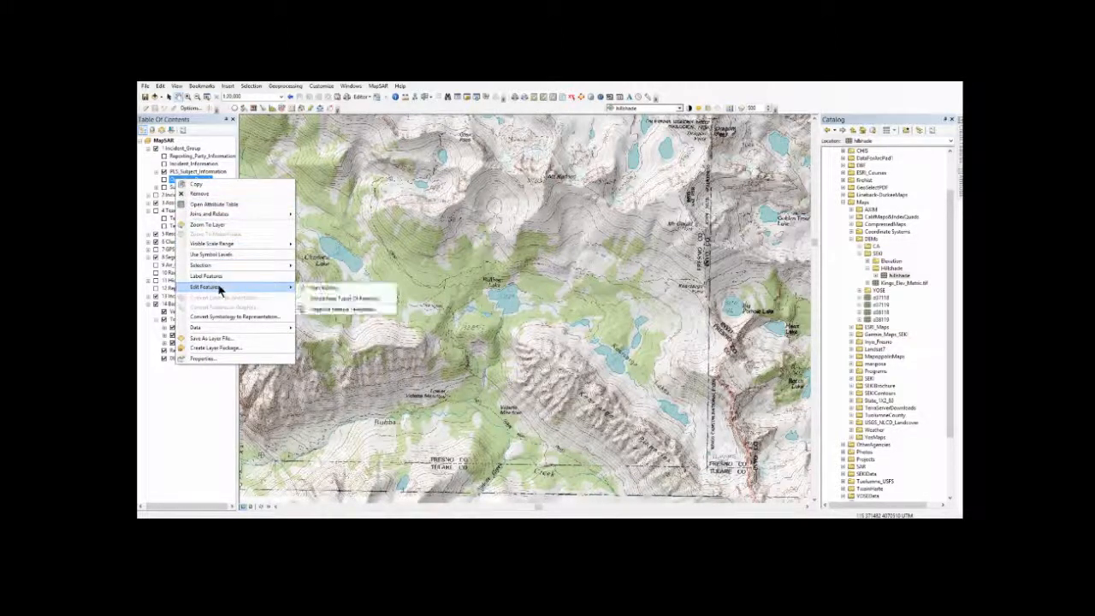
click(318, 289)
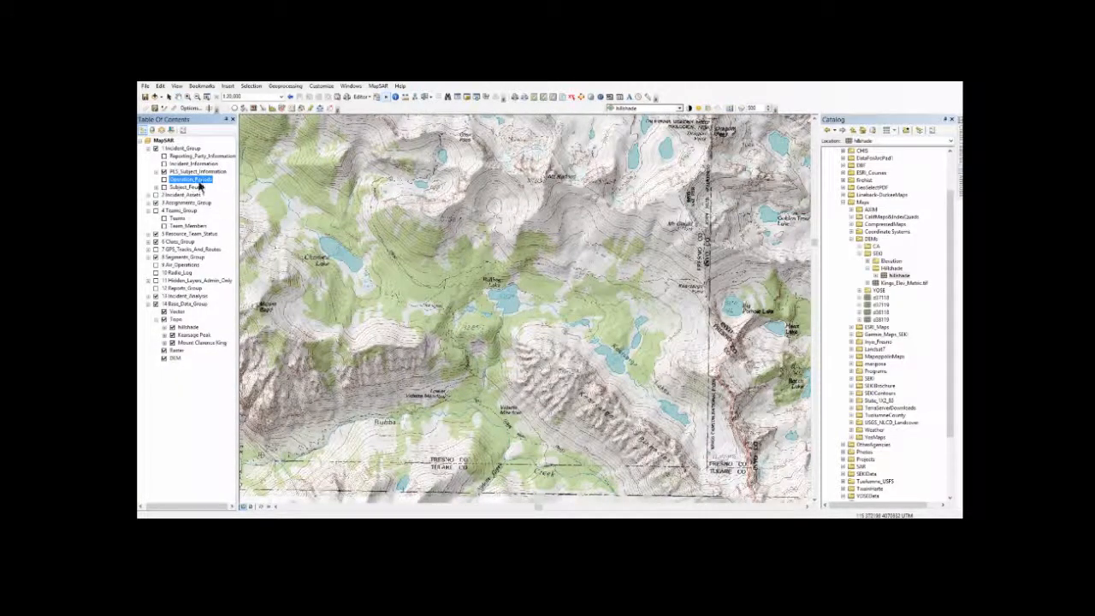
right_click(196, 179)
click(226, 206)
drag(233, 211, 488, 138)
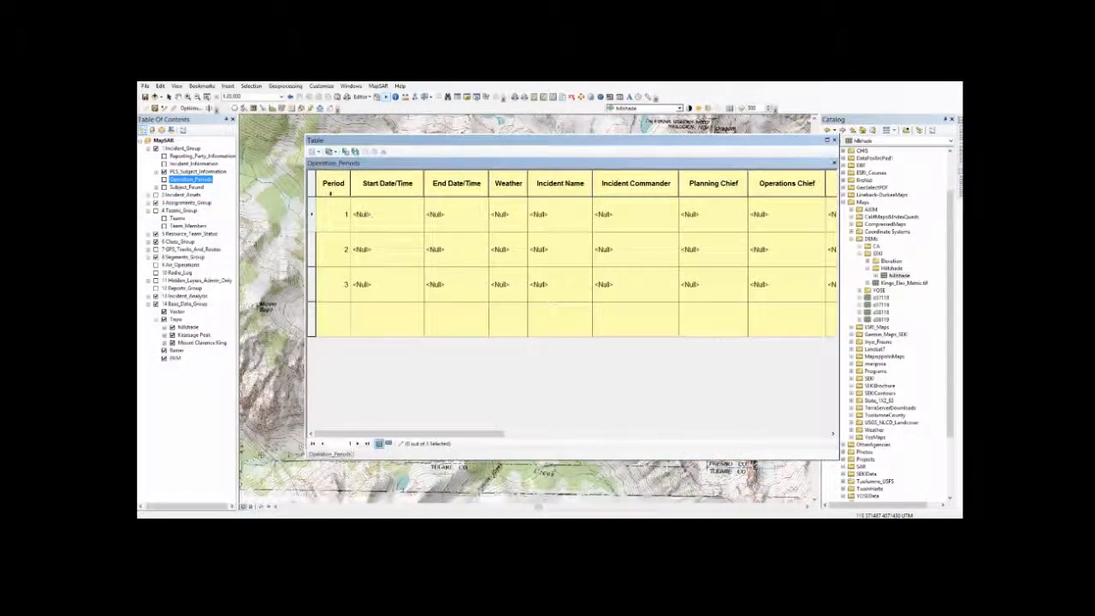
click(336, 318)
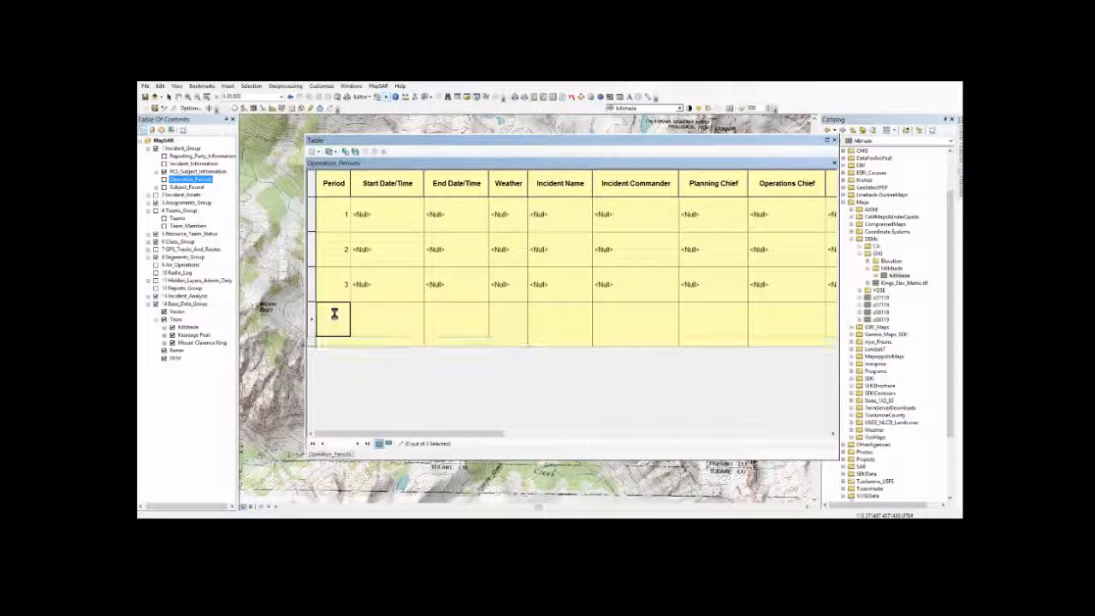
text(4)
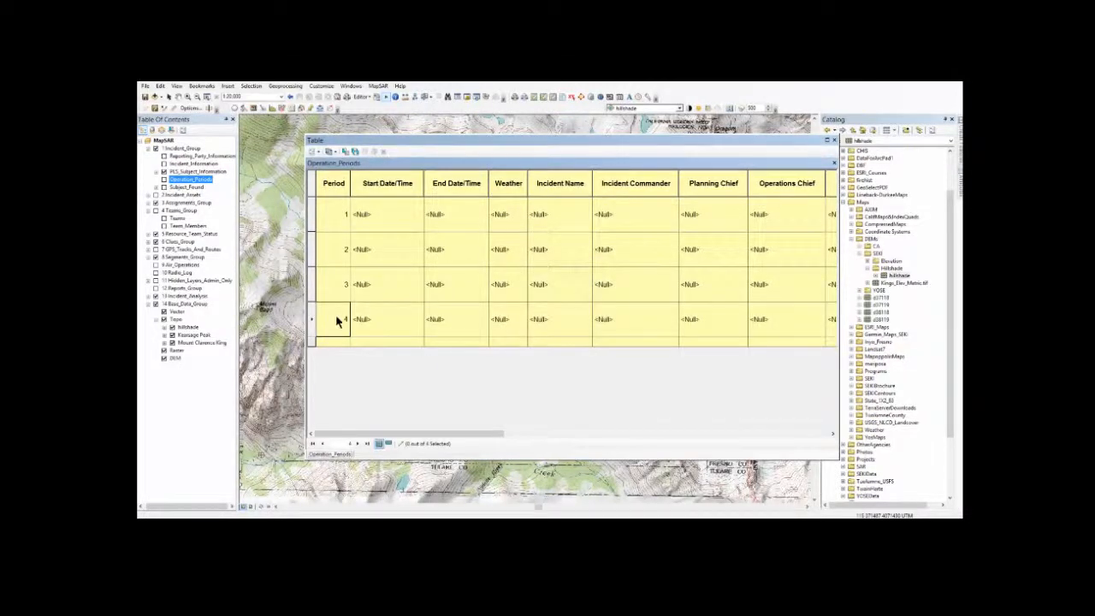
Set operational period 1 to start at 3/30/2015 2 PM and end at 3/30/2015 7:00:00 PM
click(392, 209)
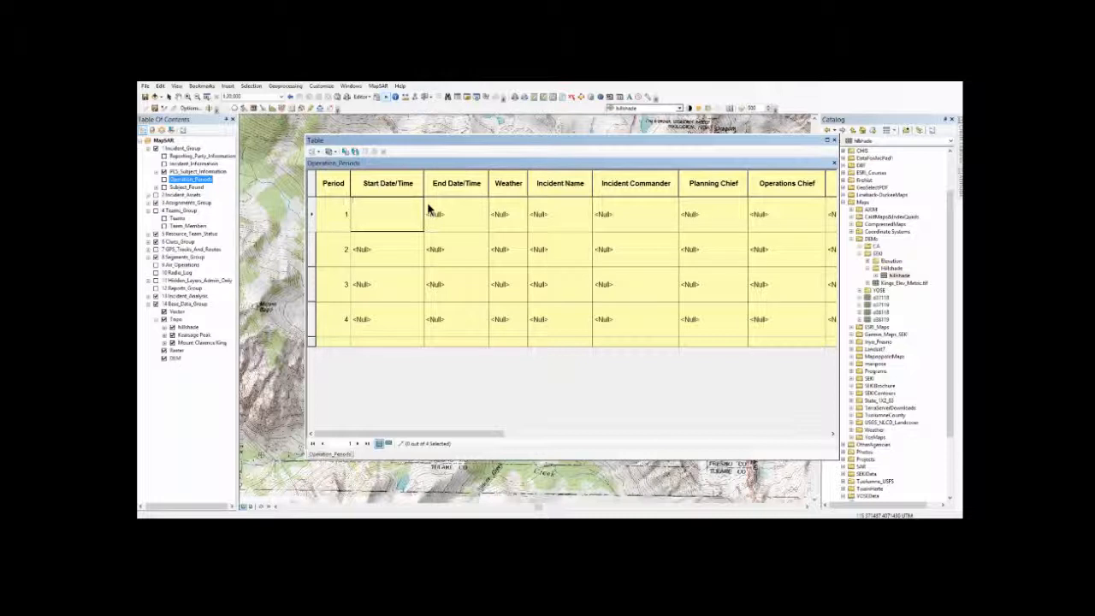
text(3/30/2015 2 PM)
click(431, 209)
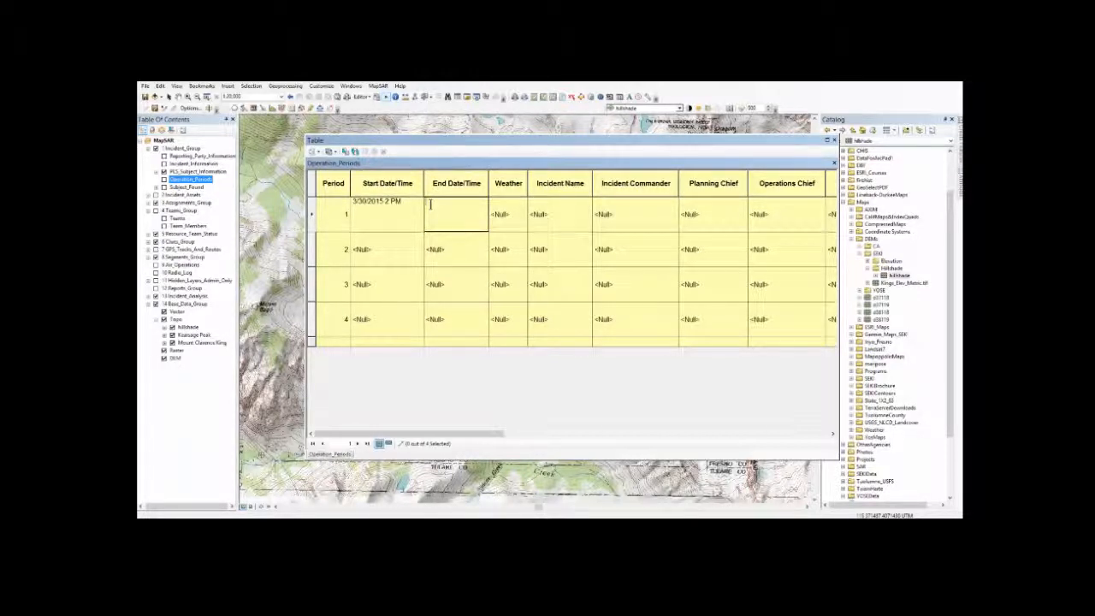
text(3)
text(/3)
text(0/2)
text(015 7:00:00 PM)
key(Return)
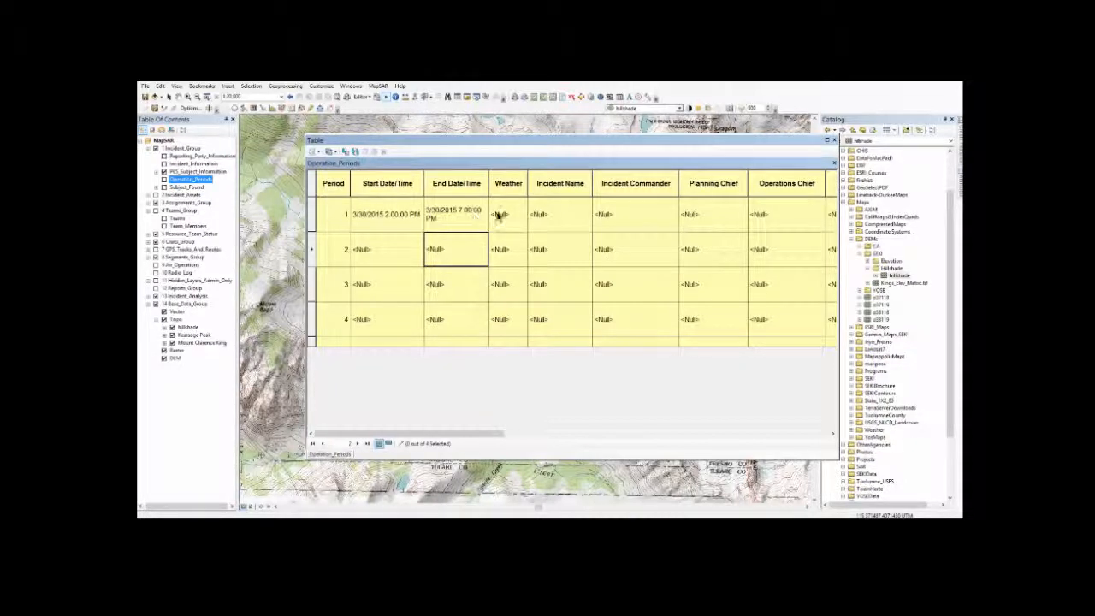
Save the edits to the Operation_Periods table and assign the newly created incident to period 1's Incident Name
drag(493, 436, 531, 433)
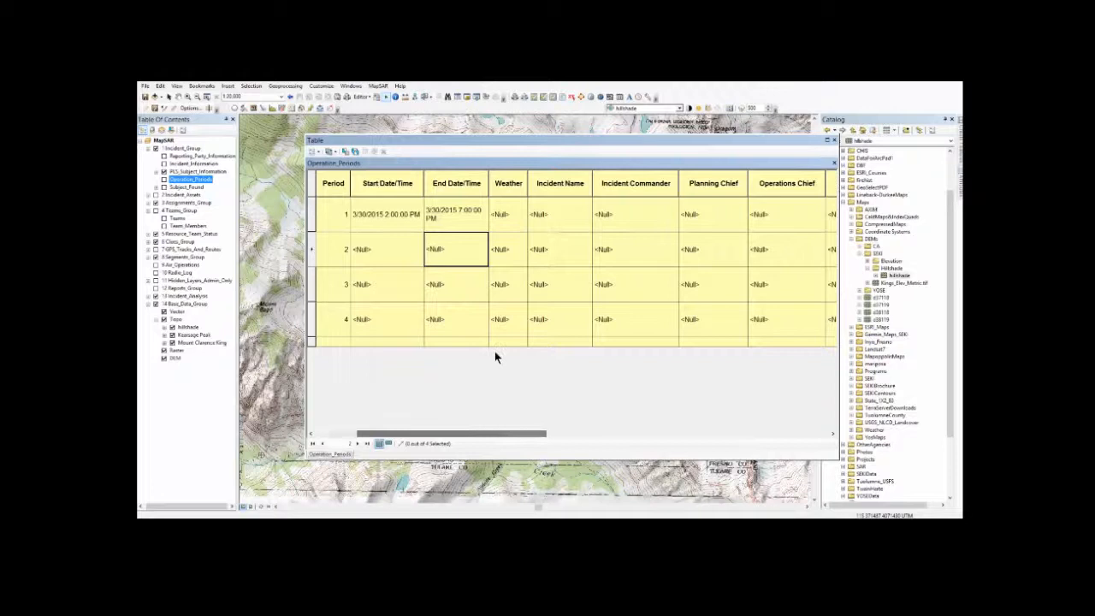
click(544, 215)
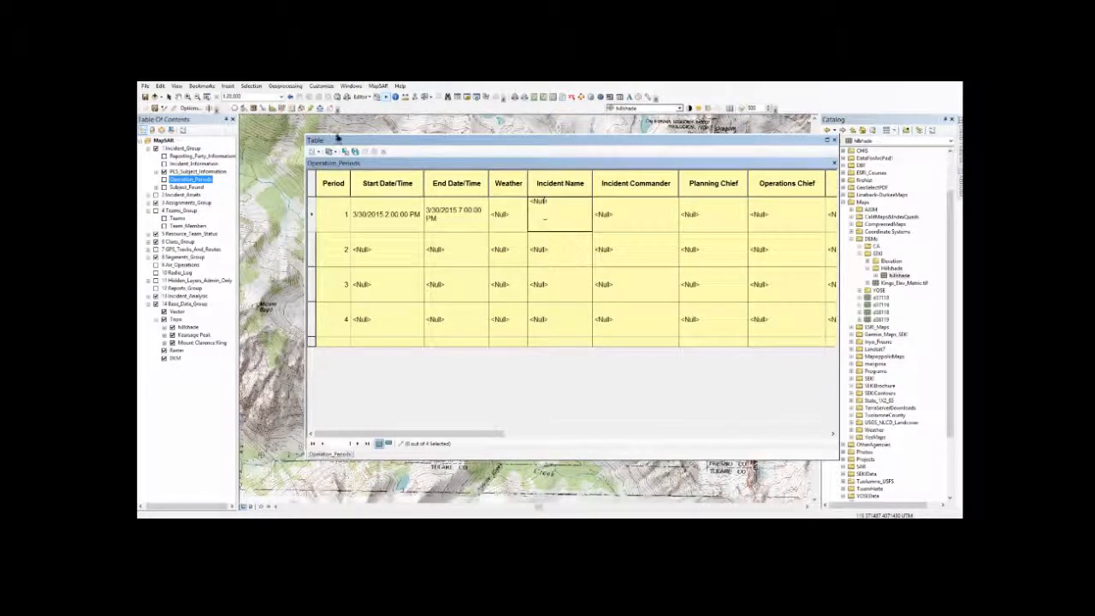
click(155, 110)
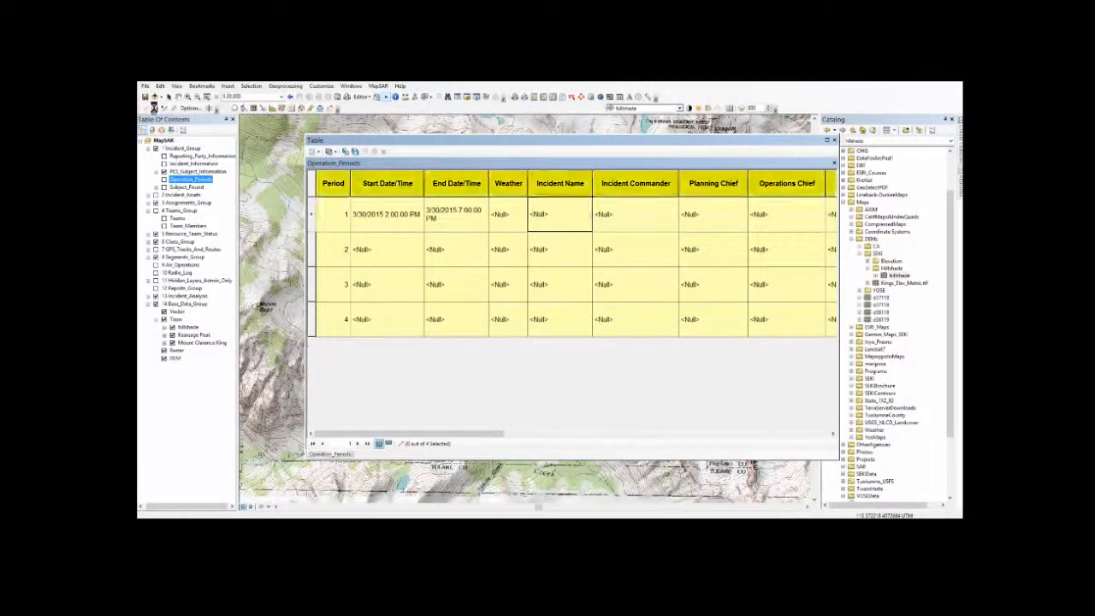
click(587, 215)
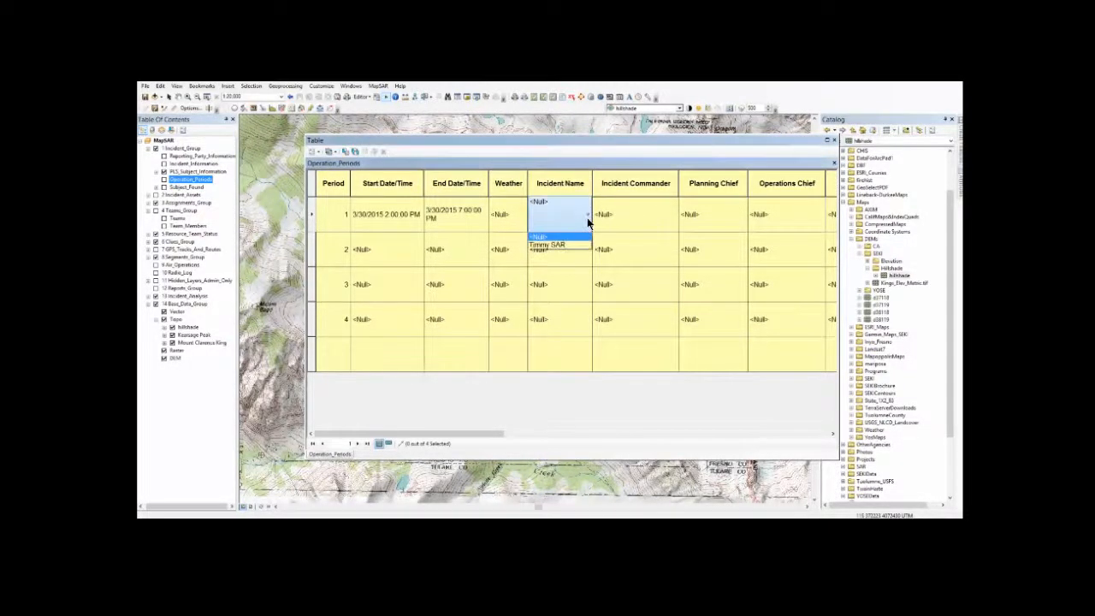
click(543, 246)
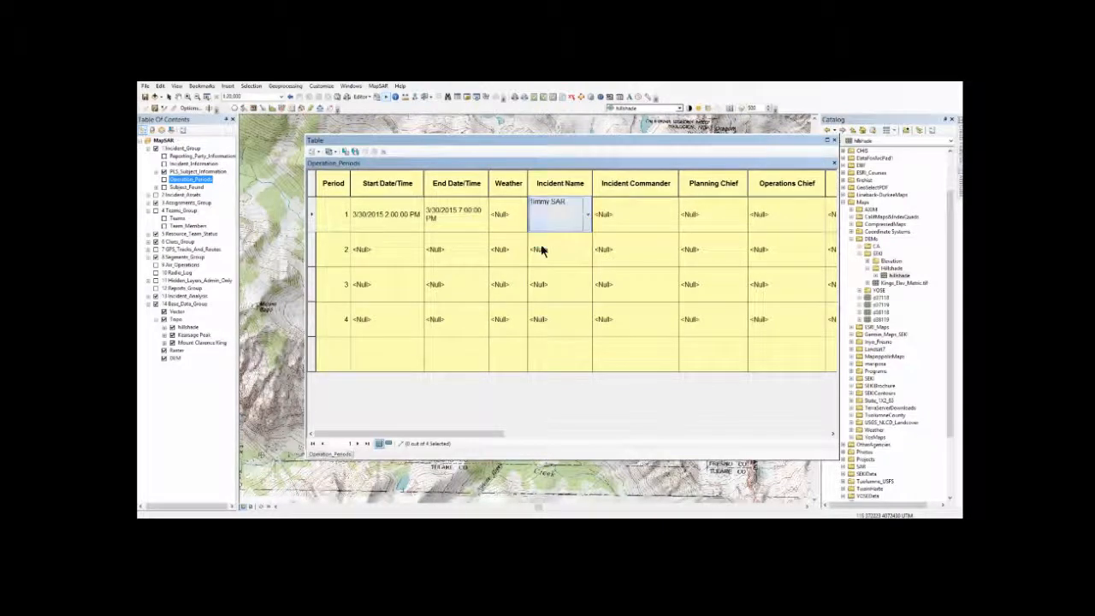
click(634, 216)
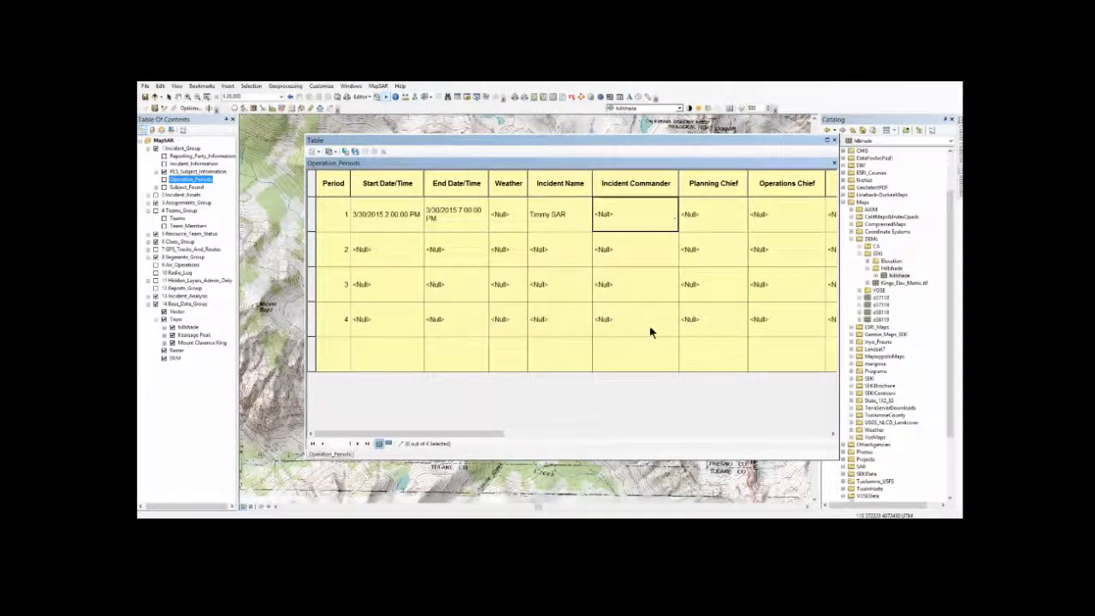
Enter the safety message "Watch for ice", communications frequency "Ch 1" and emergency communications frequency "Ch 2" for operational period 1
drag(489, 433, 758, 445)
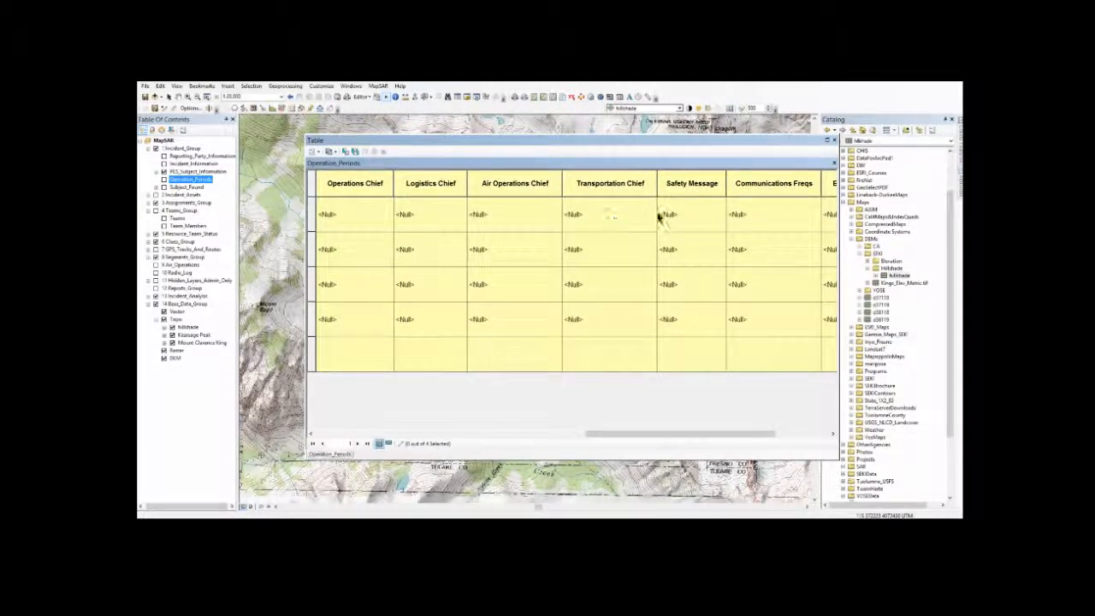
click(695, 214)
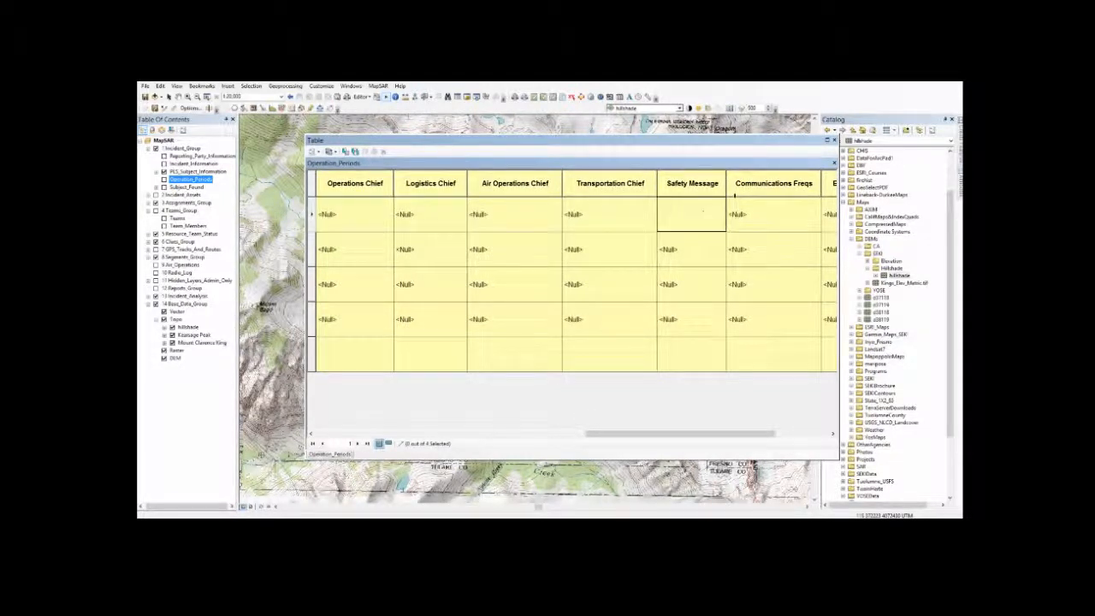
text(Watch for ice)
key(Tab)
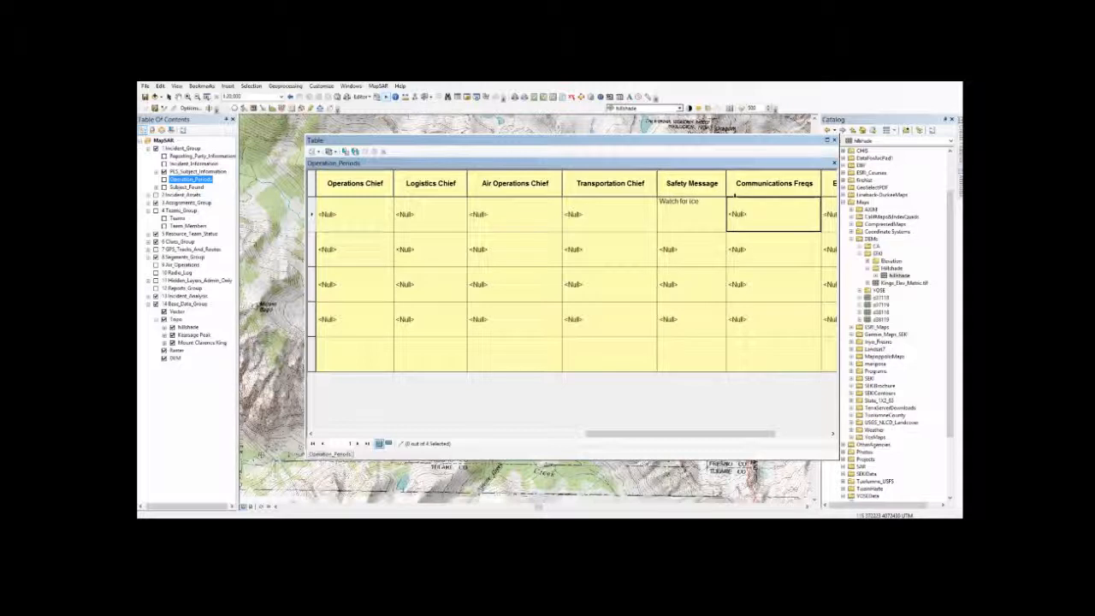
text(Ch 1)
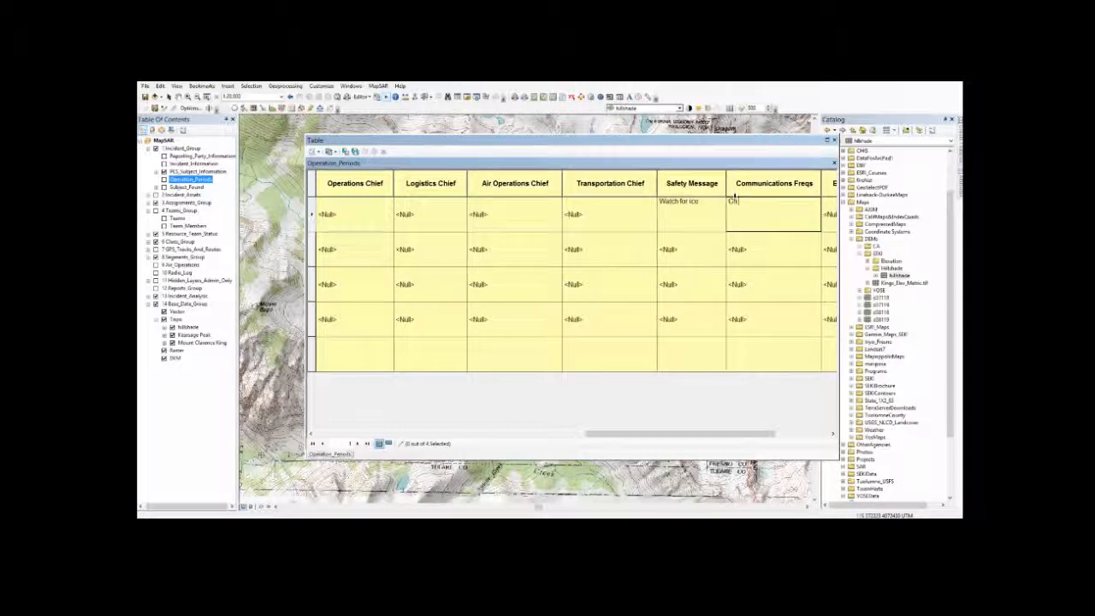
key(Tab)
text(Ch)
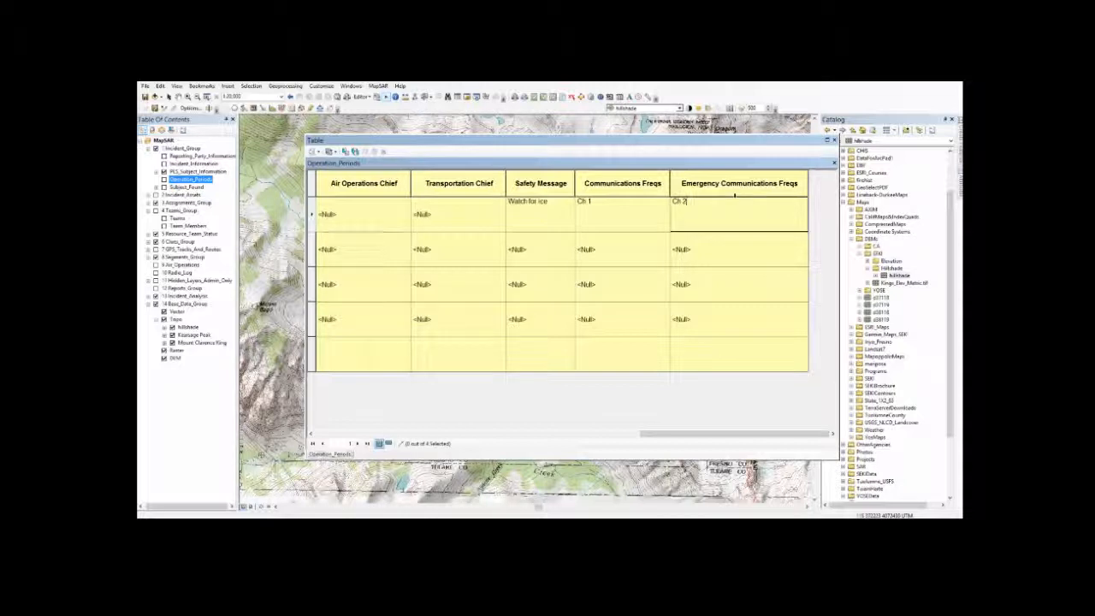
text( 2)
Copy today's detailed forecast from the National Weather Service page in the browser and paste it into operational period 1's Weather field
drag(748, 434, 496, 447)
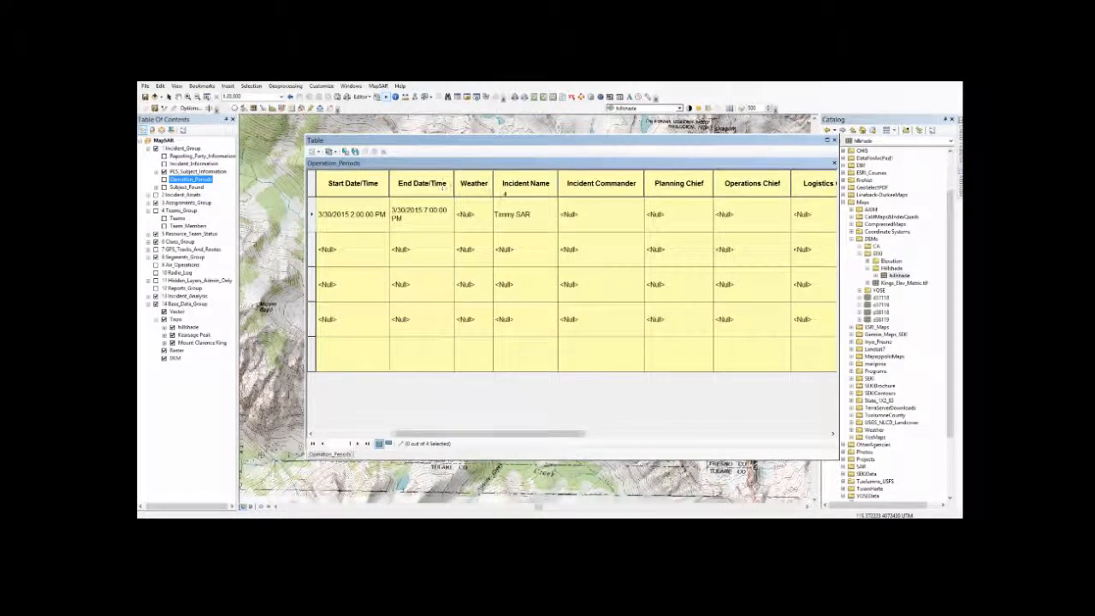
click(482, 214)
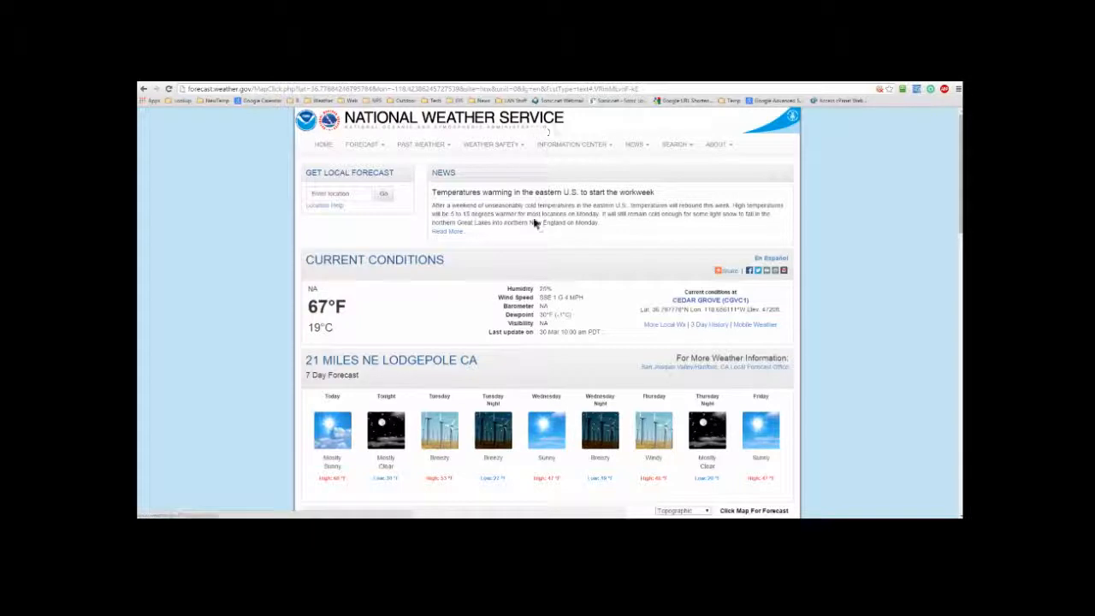
scroll(532, 226, down, 3)
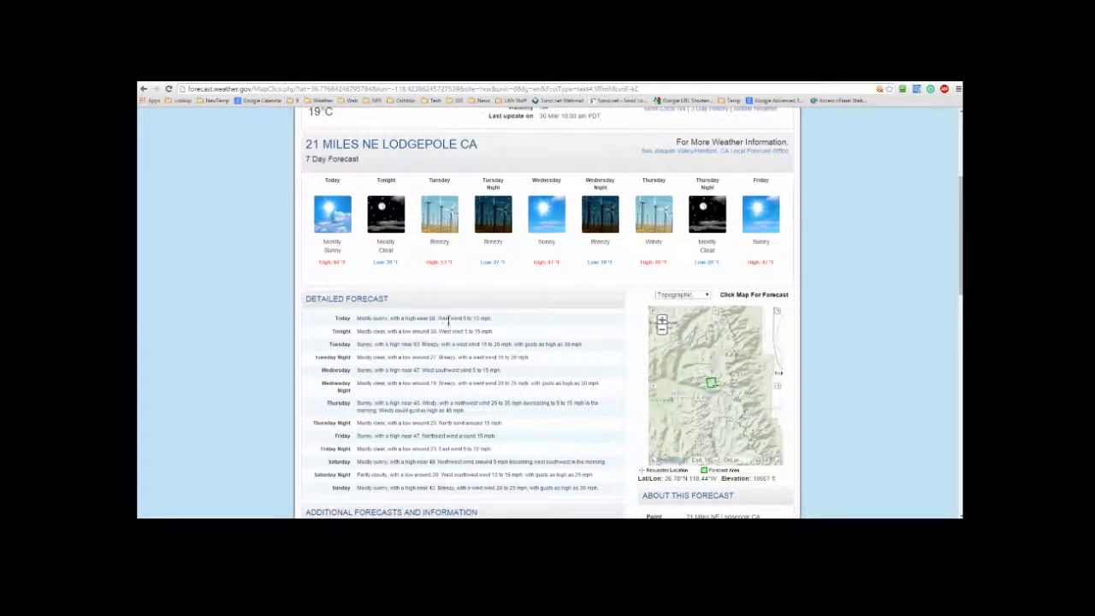
drag(494, 319, 359, 313)
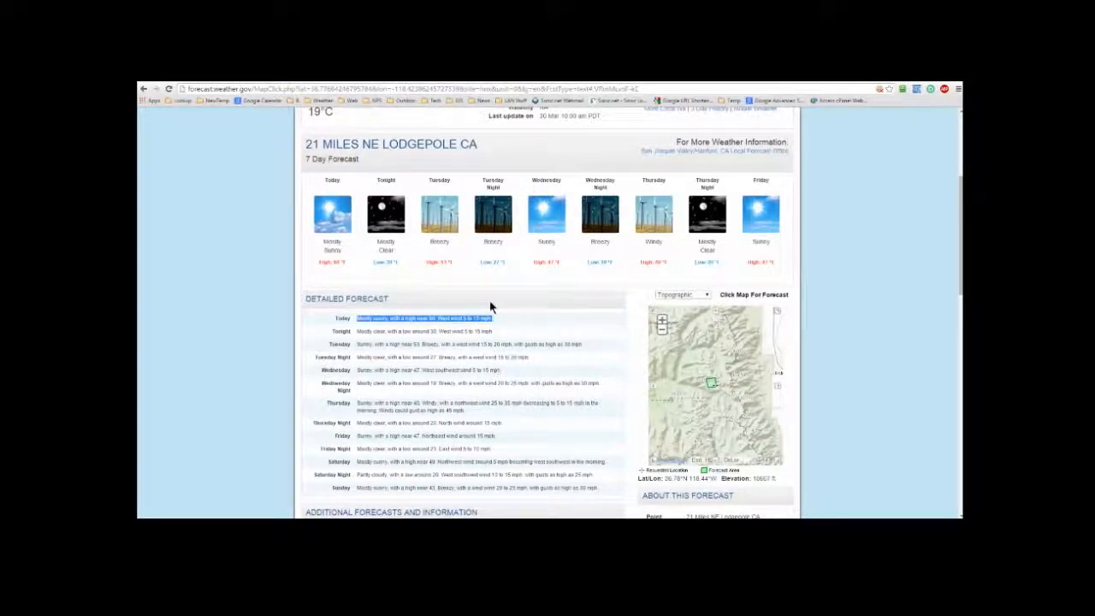
key(alt+Tab)
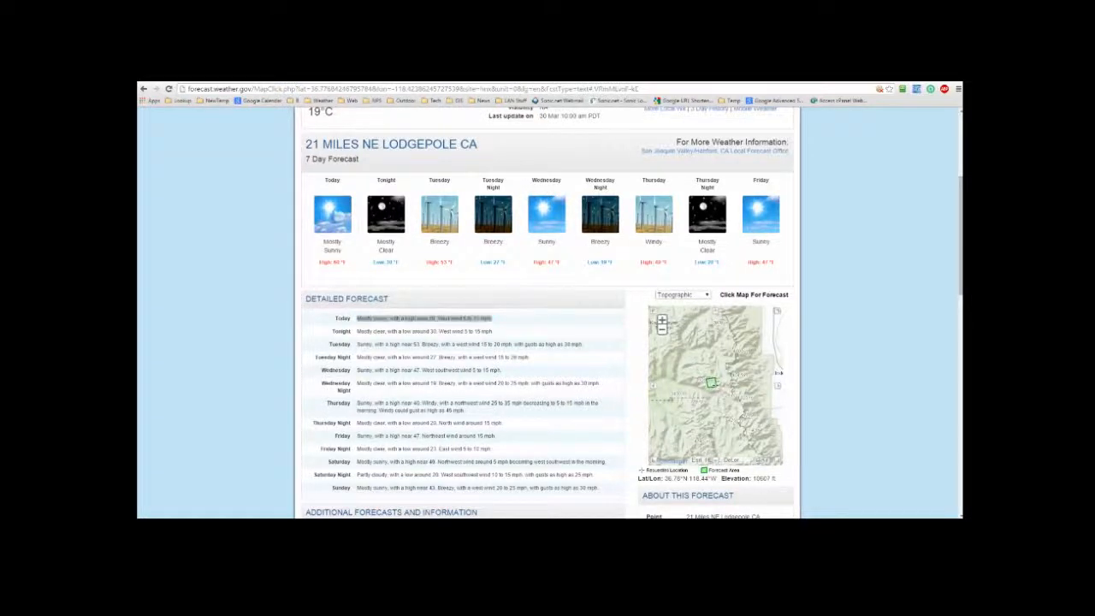
click(470, 219)
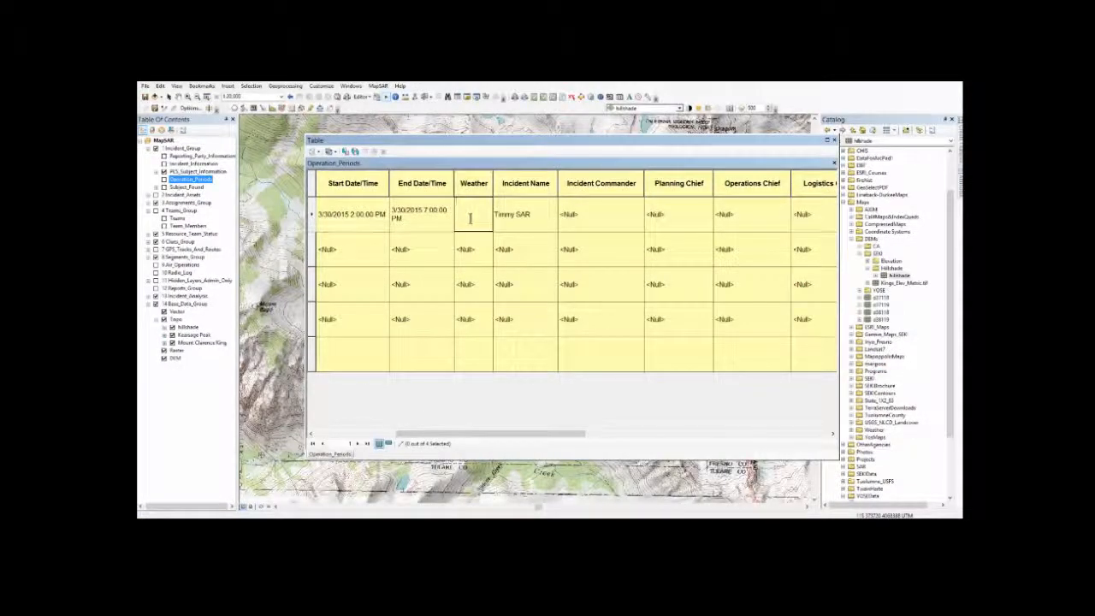
key(ctrl+v)
key(Return)
Open the Teams attribute table, check the predefined team rows and their radio call signs, and close the table
right_click(174, 219)
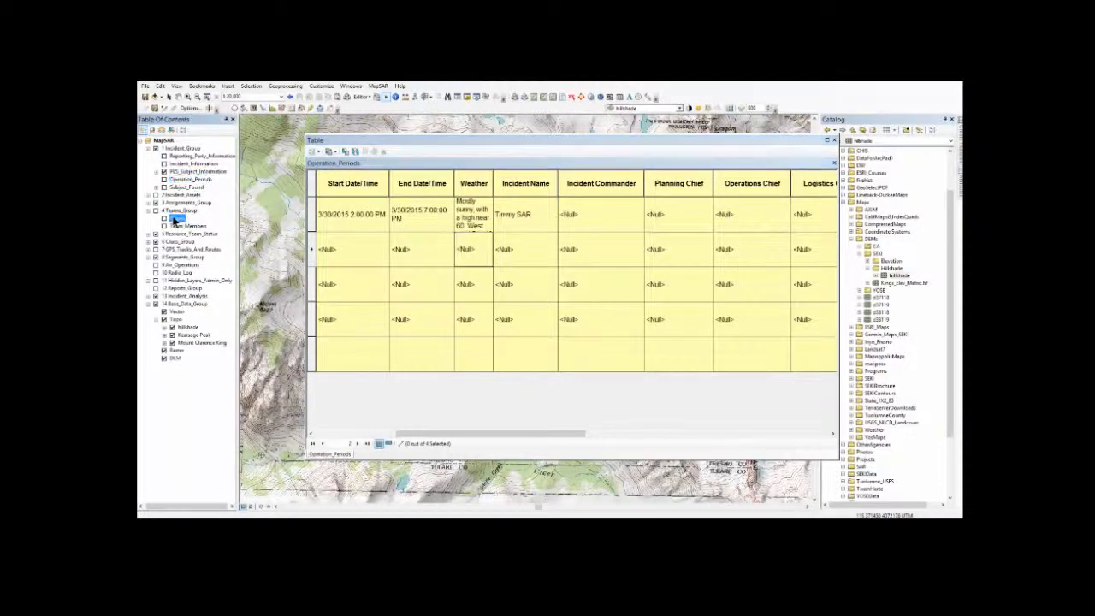
click(205, 242)
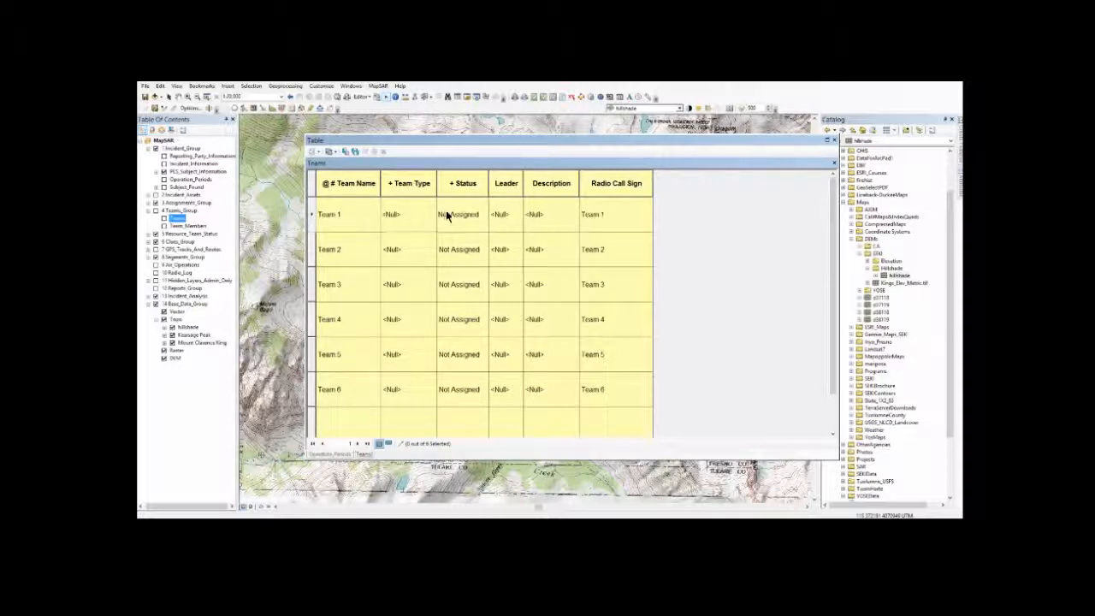
click(604, 213)
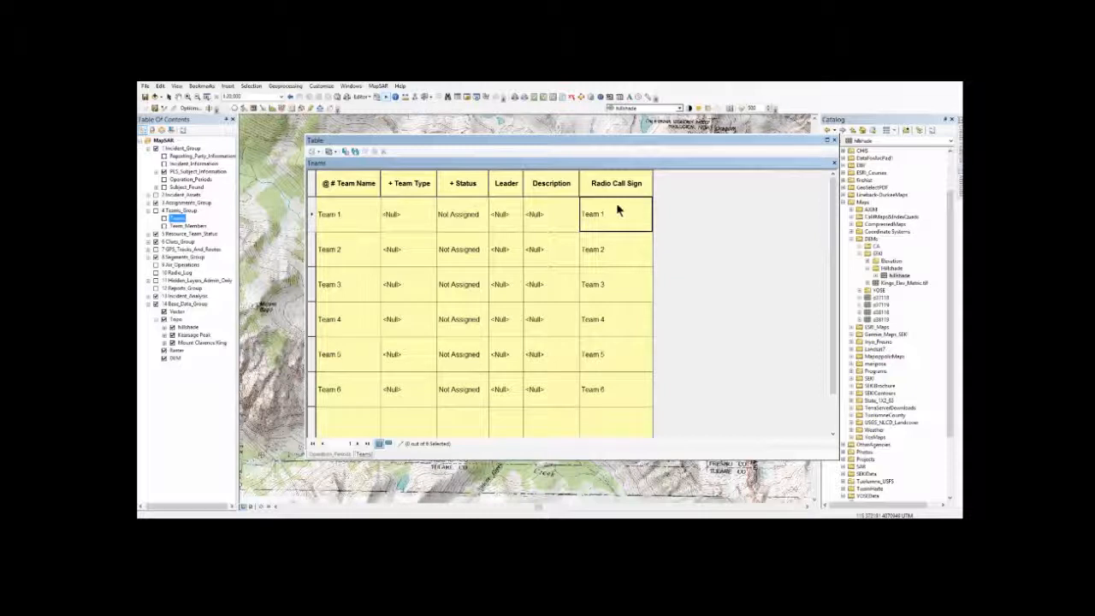
click(835, 142)
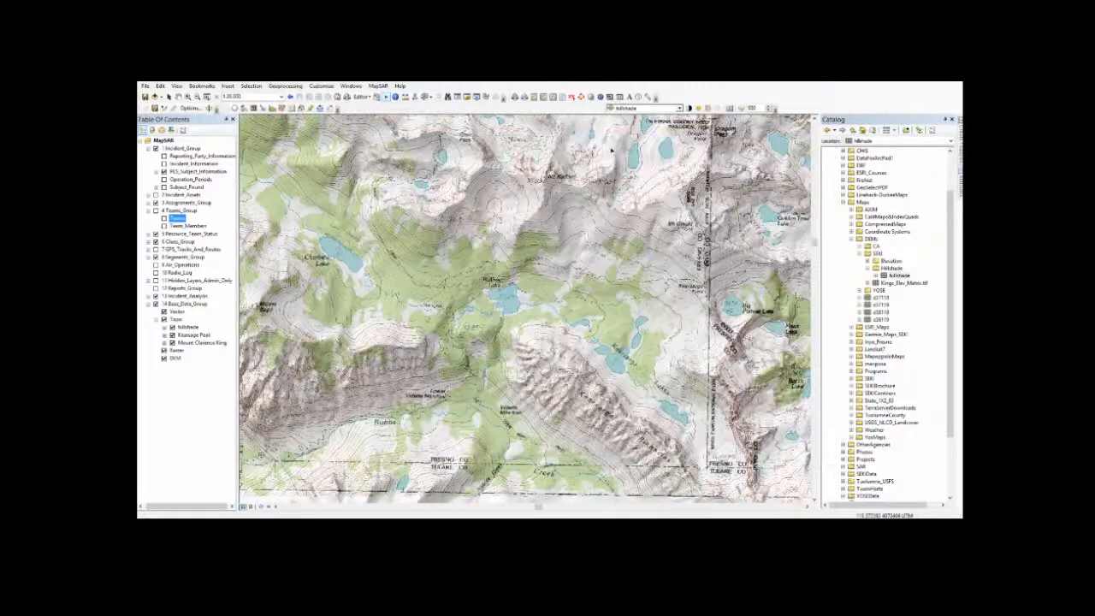
Collapse the Catalog window and keep the Create Features window docked open beside the map
click(155, 109)
click(155, 110)
click(947, 122)
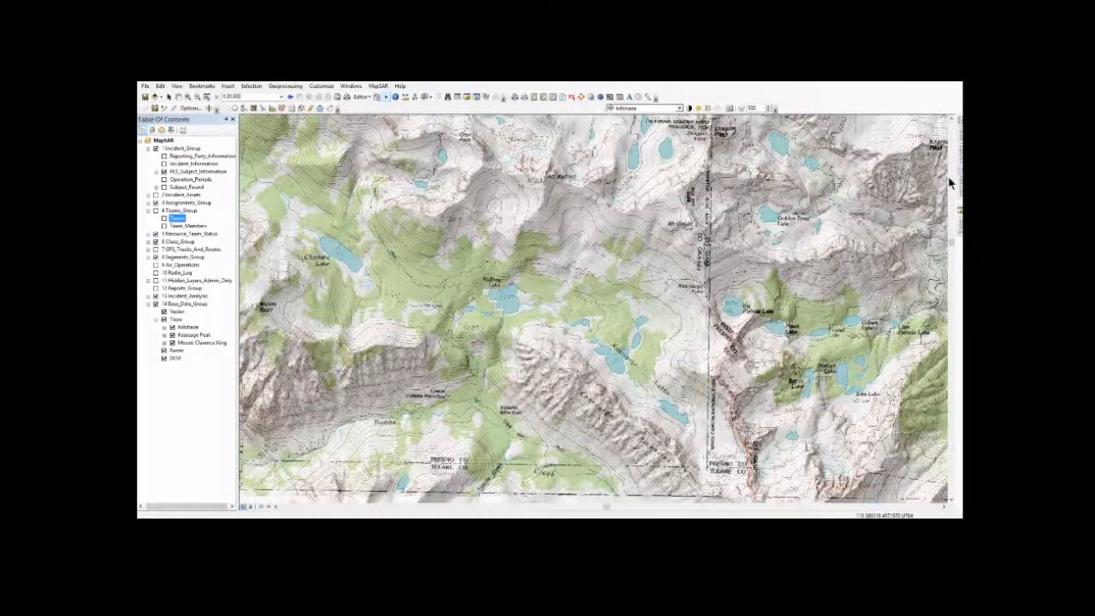
mouse_move(960, 187)
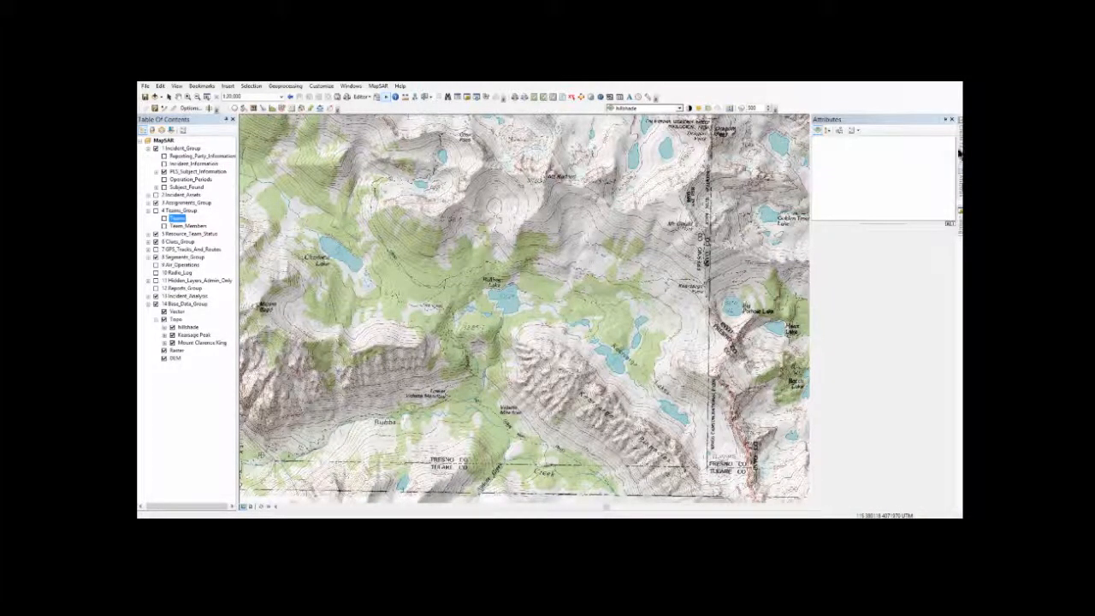
mouse_move(960, 153)
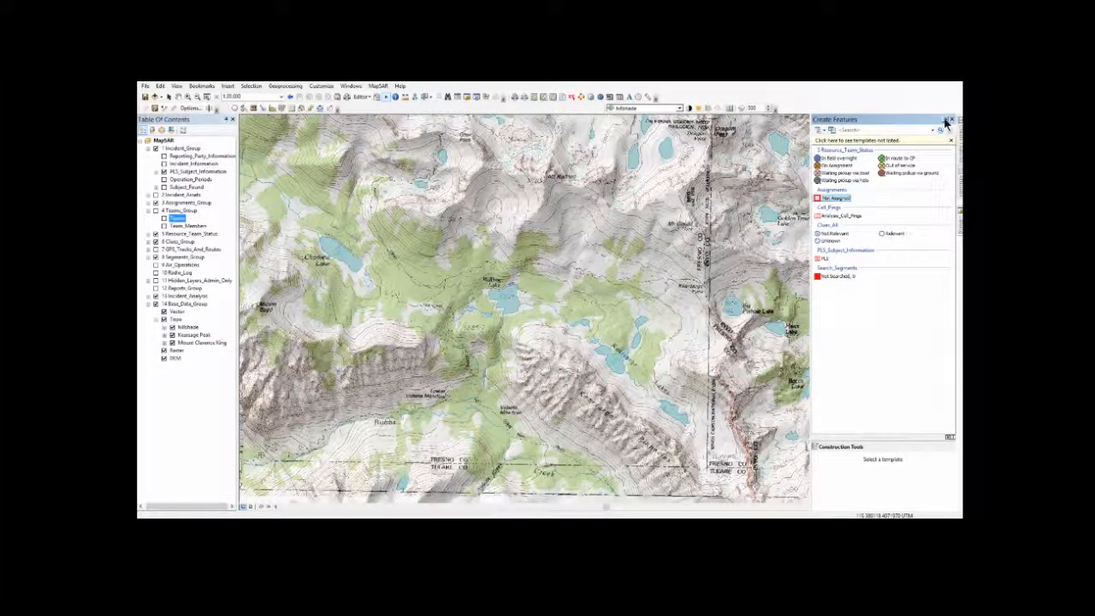
click(946, 121)
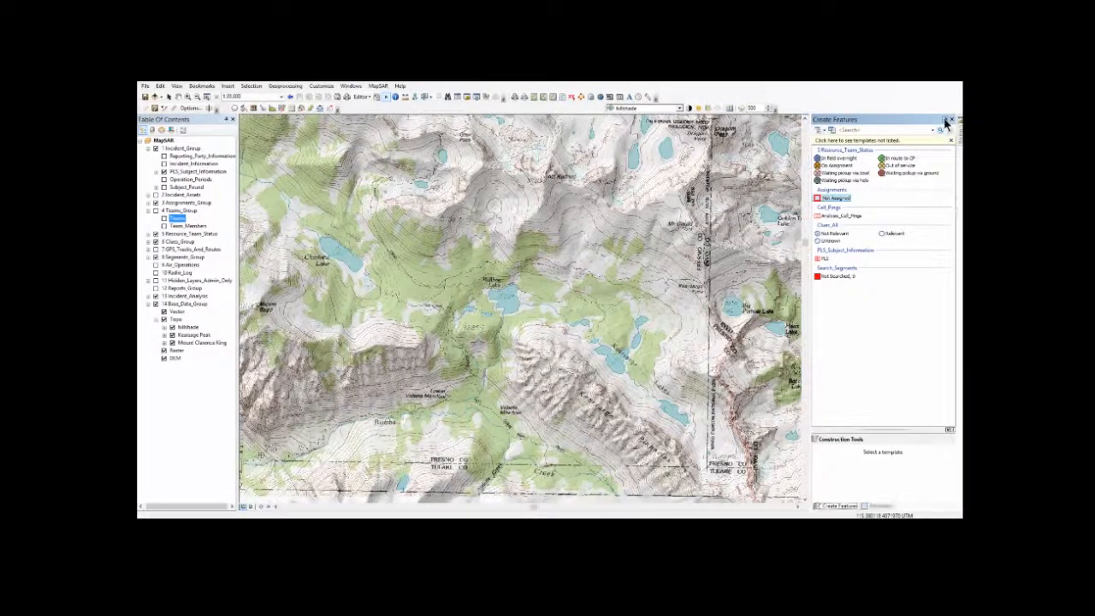
Choose the PLS template of PLS_Subject_Information with the Point construction tool and enlarge the construction tools area
click(824, 259)
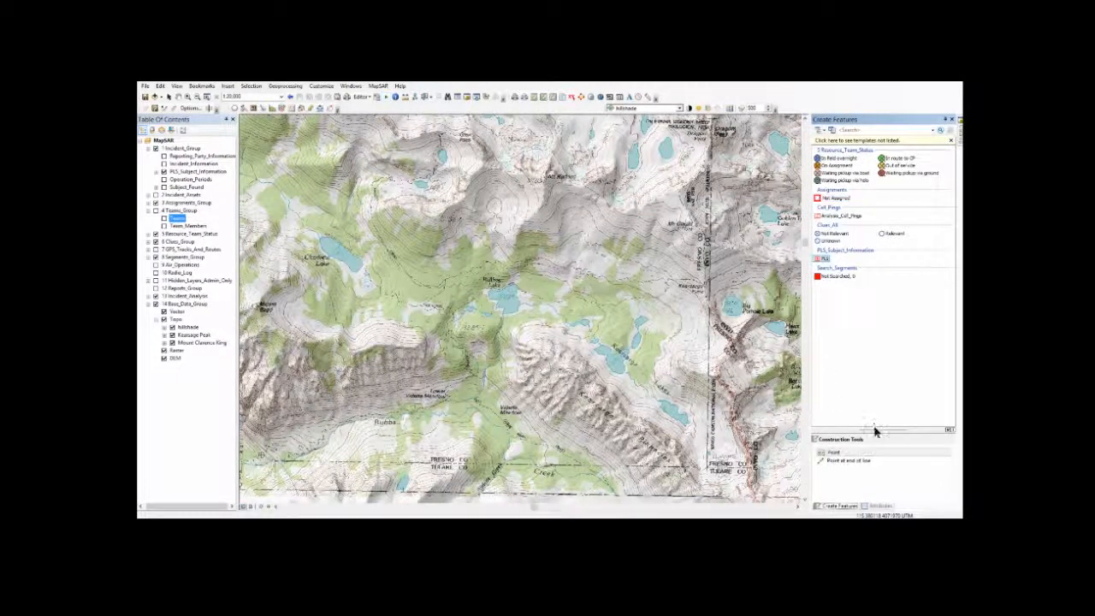
drag(874, 428, 874, 363)
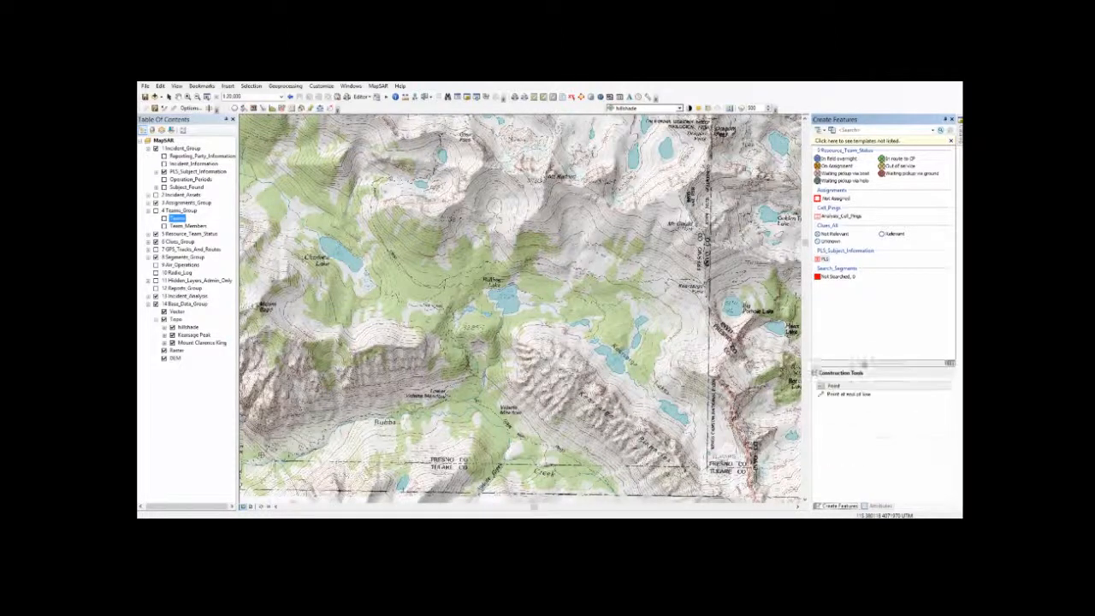
click(829, 387)
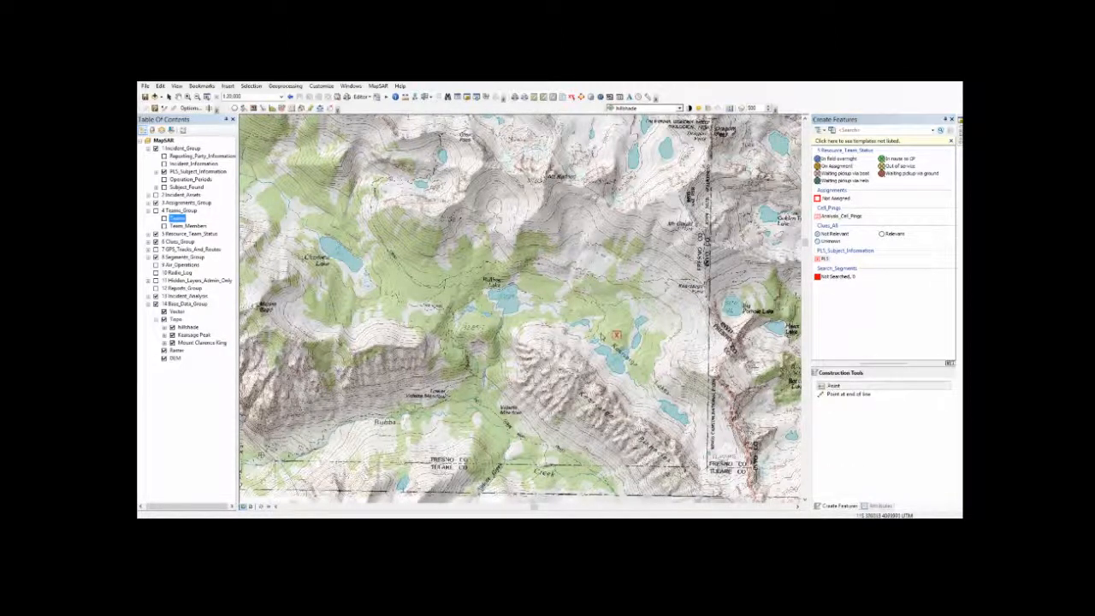
right_click(532, 303)
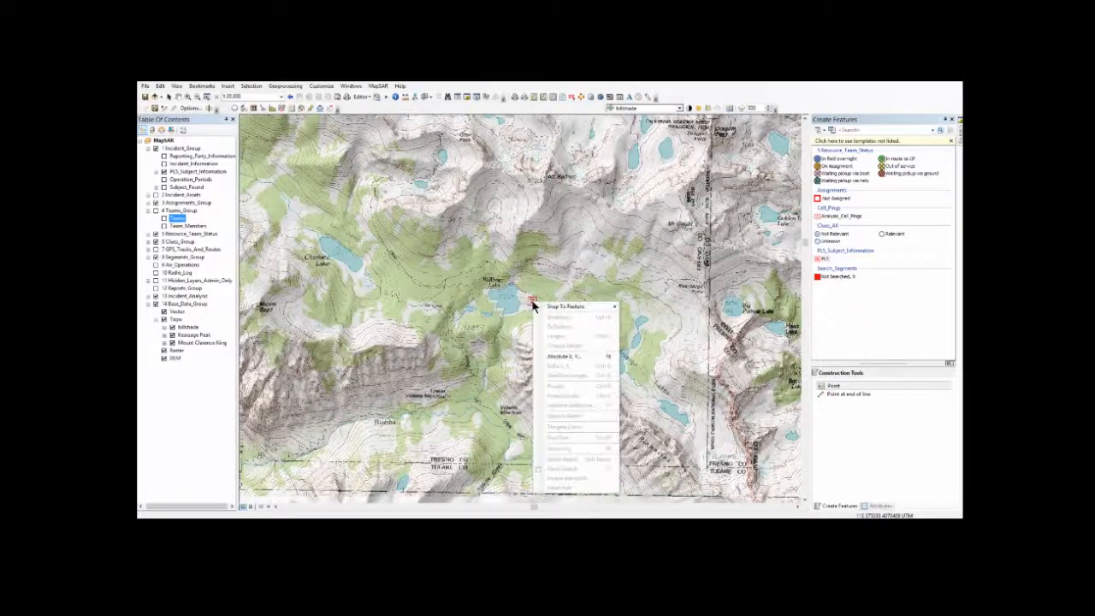
click(552, 356)
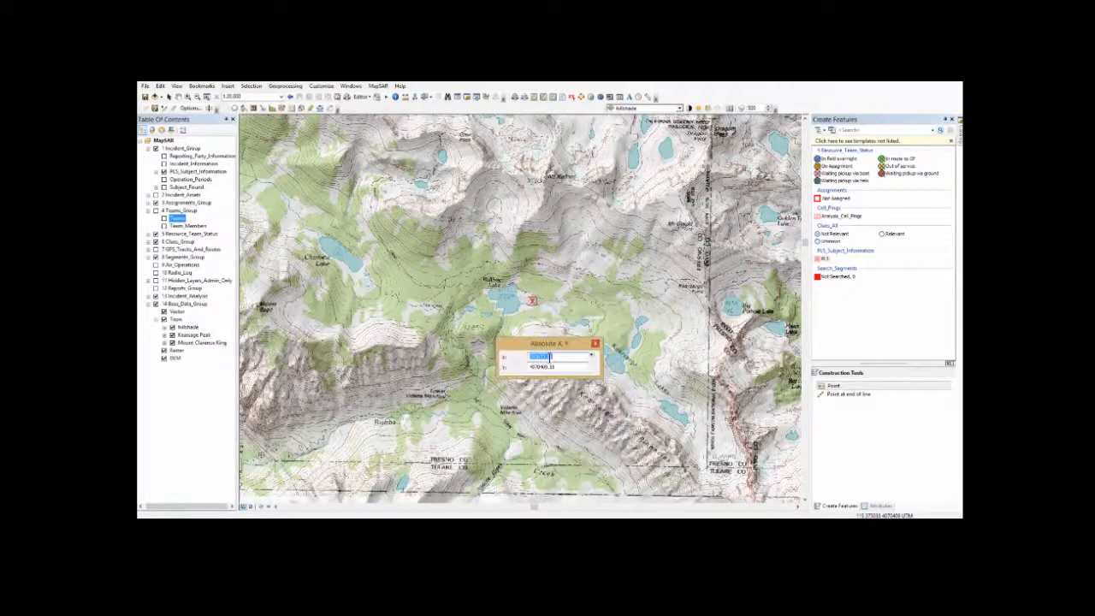
click(594, 359)
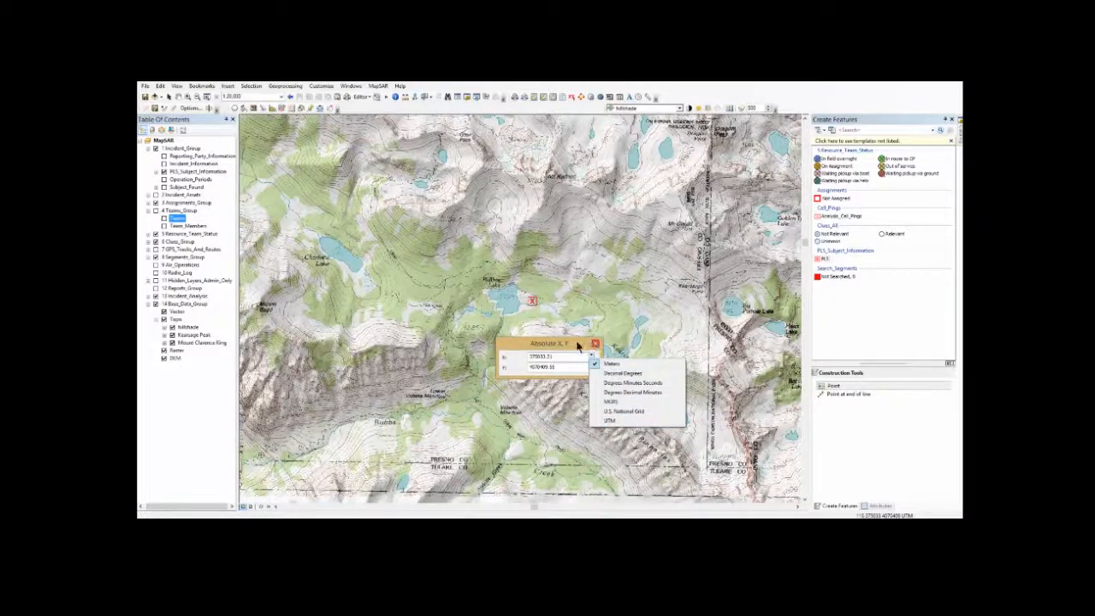
click(578, 347)
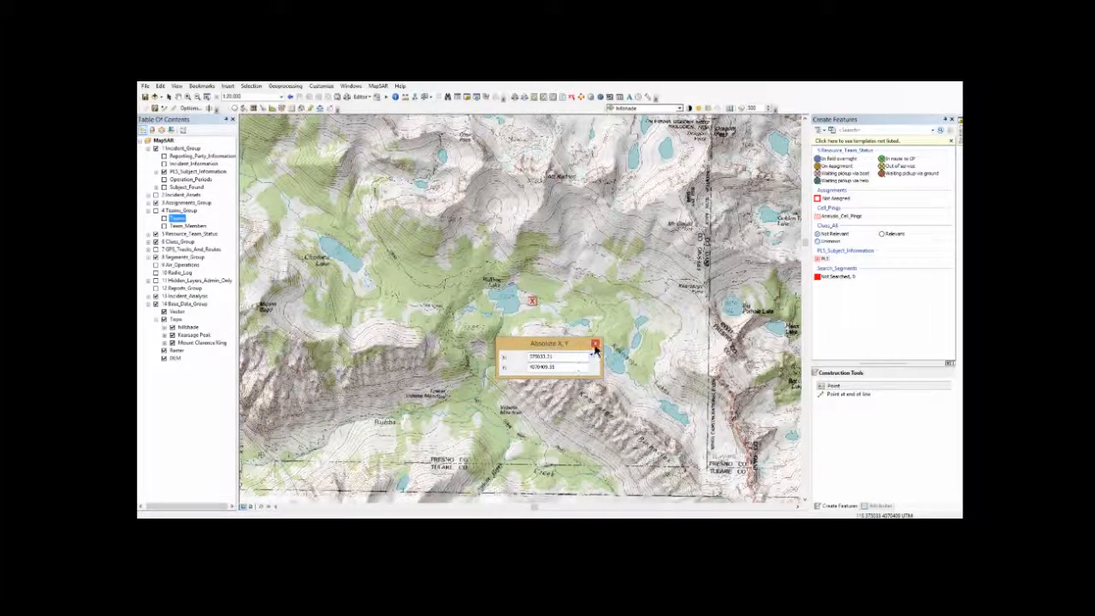
click(596, 343)
Place the PLS point just east of Bullfrog Lake and show its attributes for editing
click(528, 301)
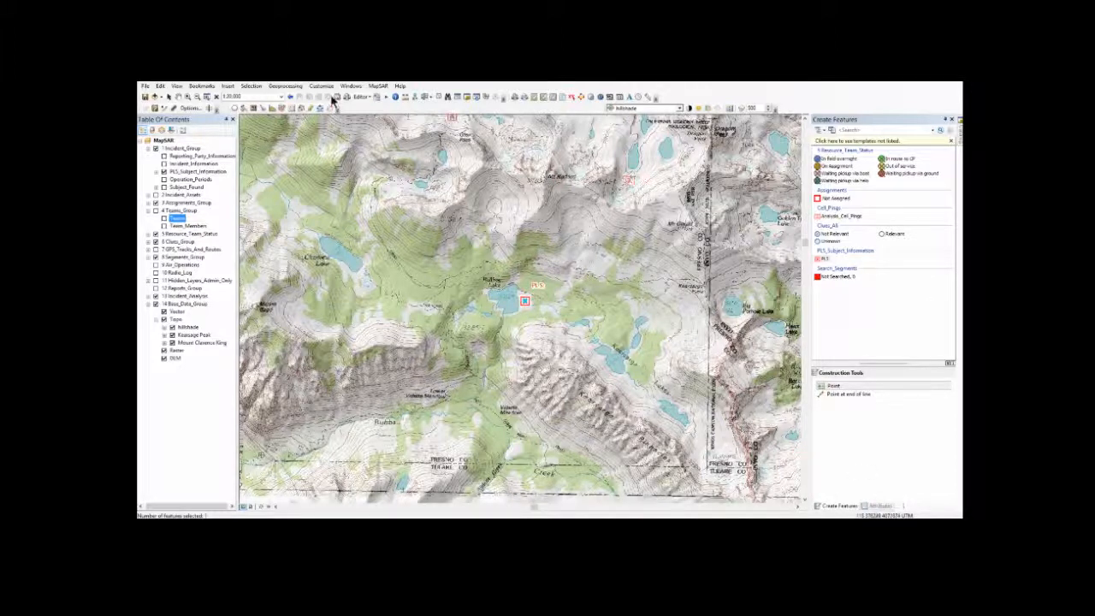
click(364, 97)
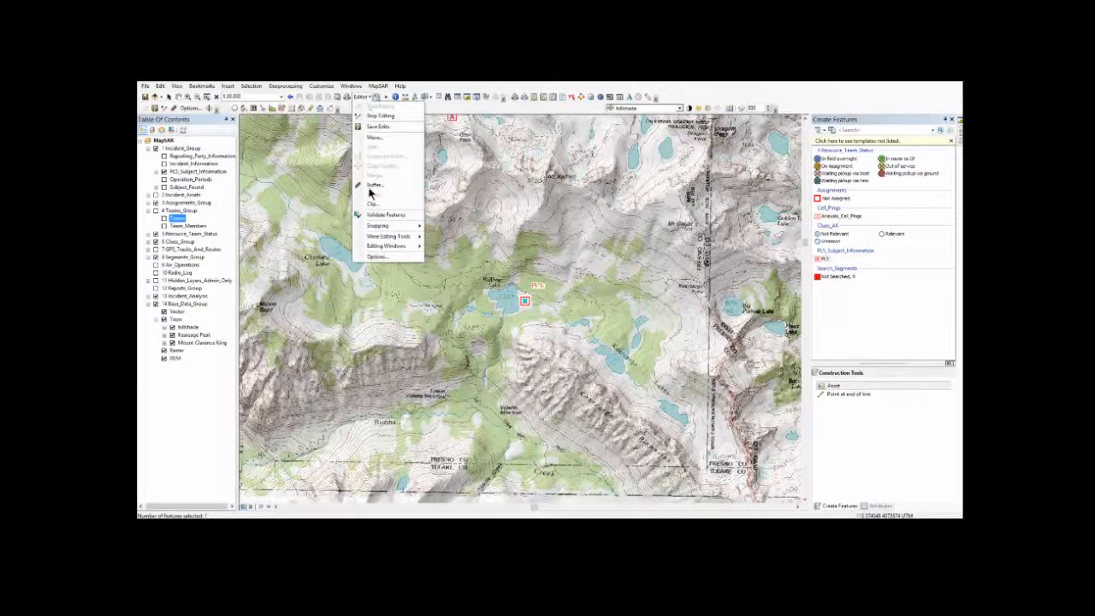
mouse_move(386, 245)
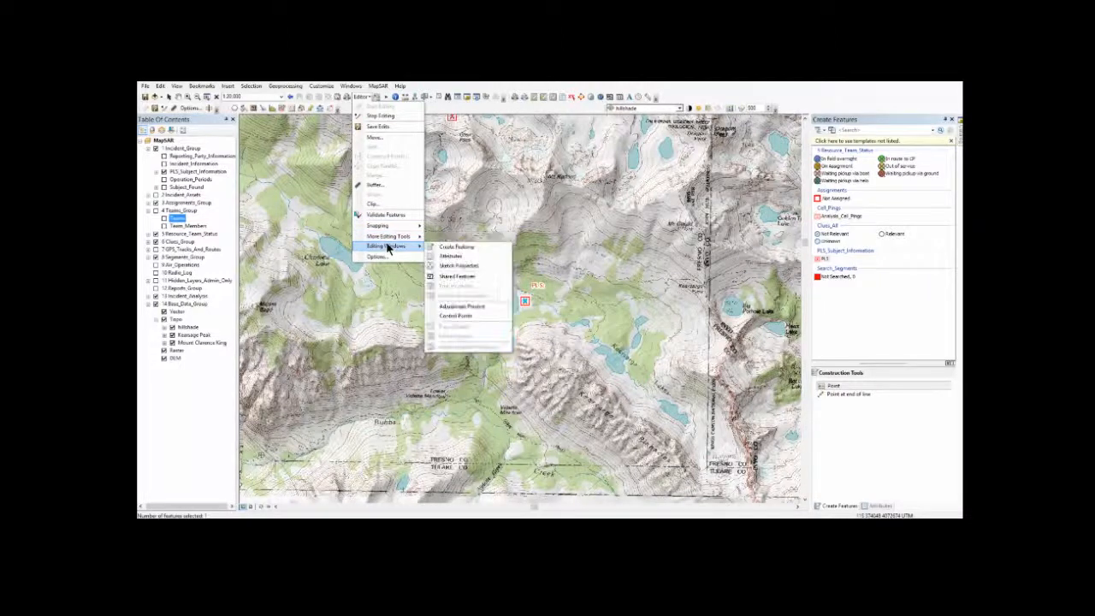
click(452, 255)
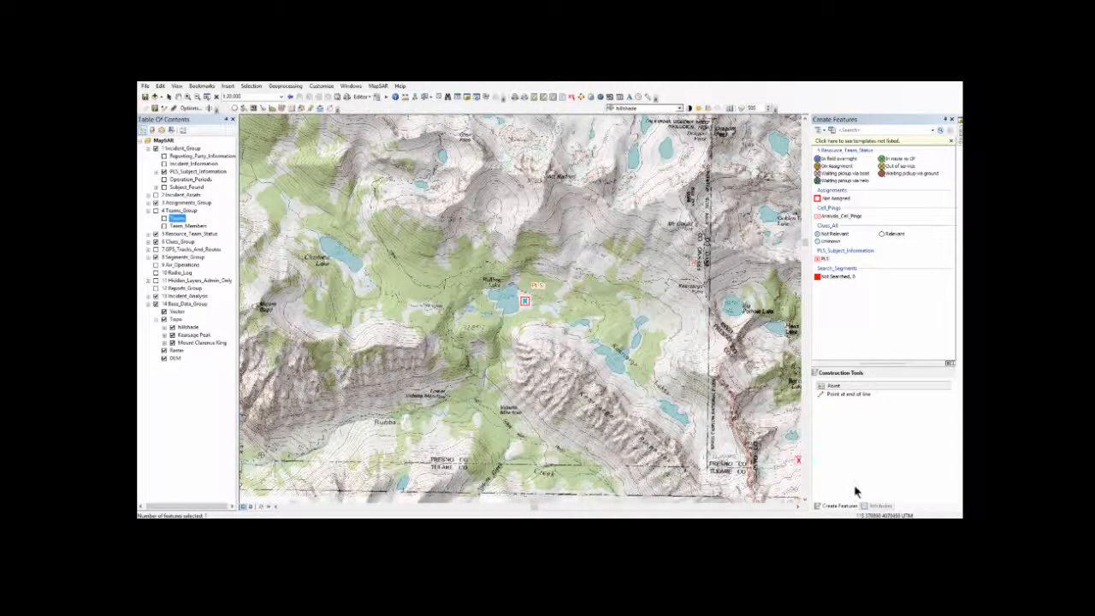
click(879, 509)
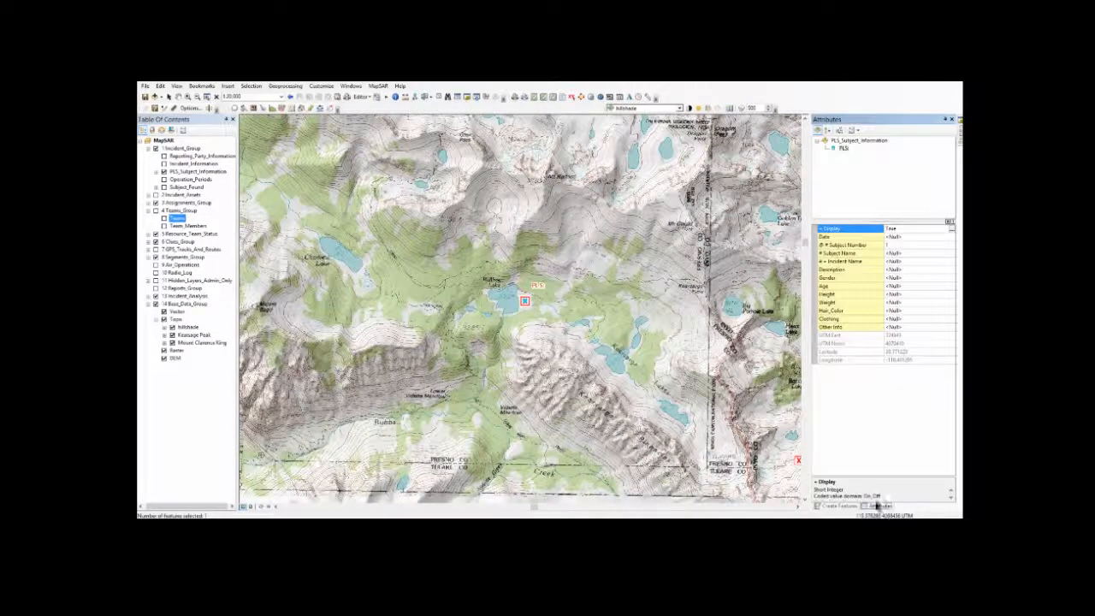
Set the PLS point's date to 3/30/2015, enter the subject's name, and assign the existing incident as Incident Name
click(898, 237)
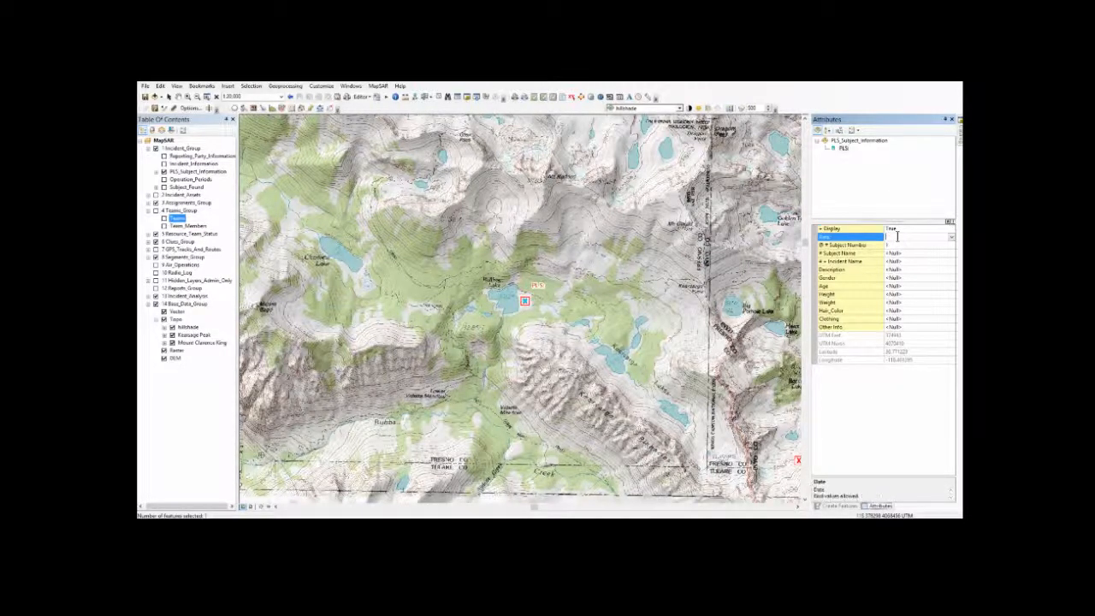
click(952, 238)
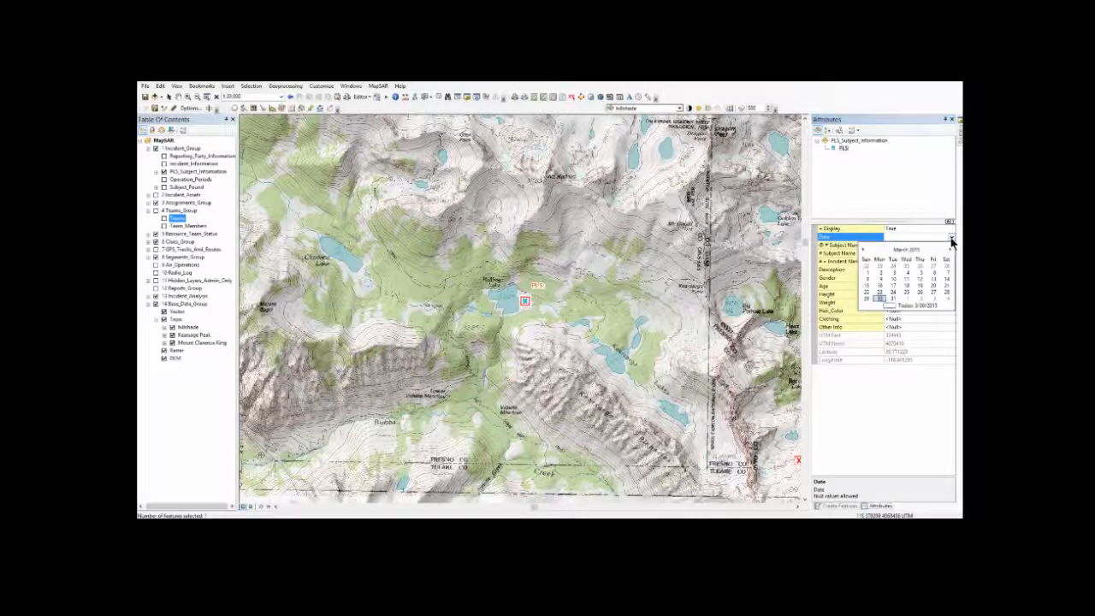
click(880, 298)
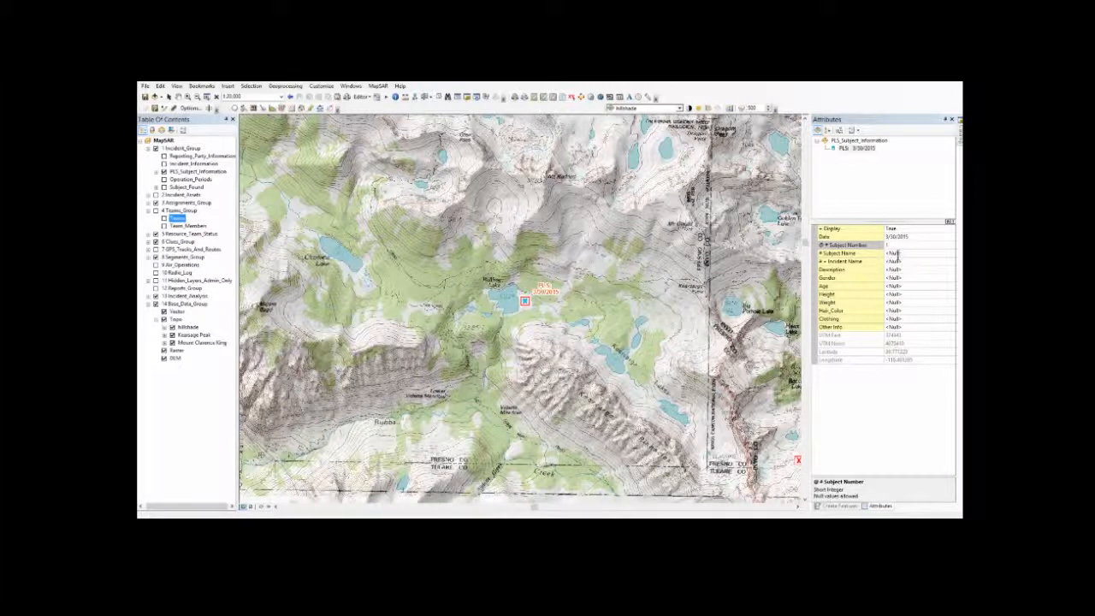
click(898, 254)
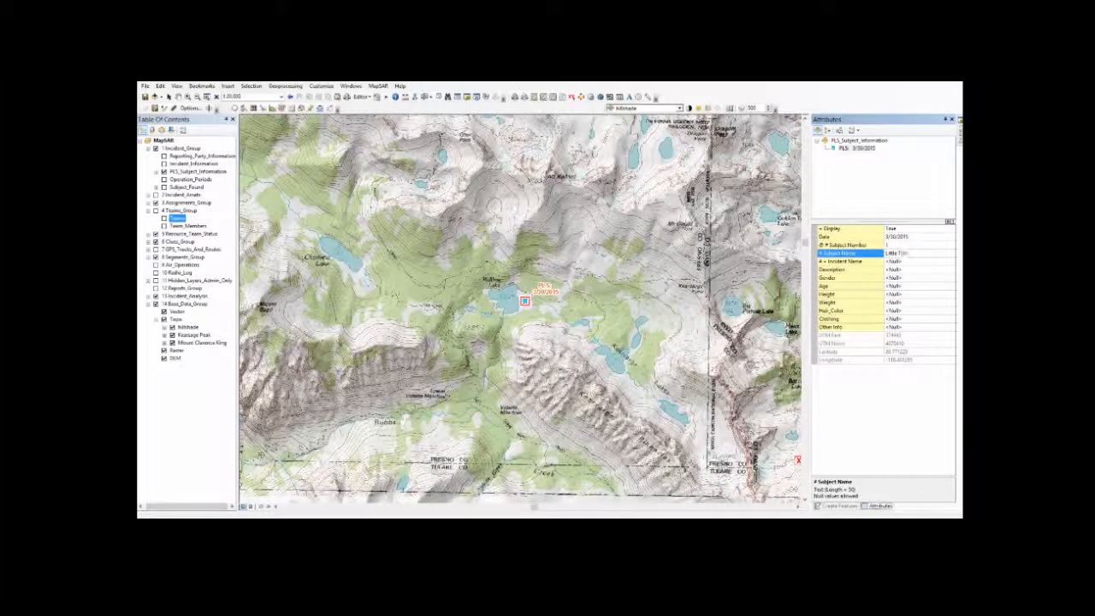
key(Return)
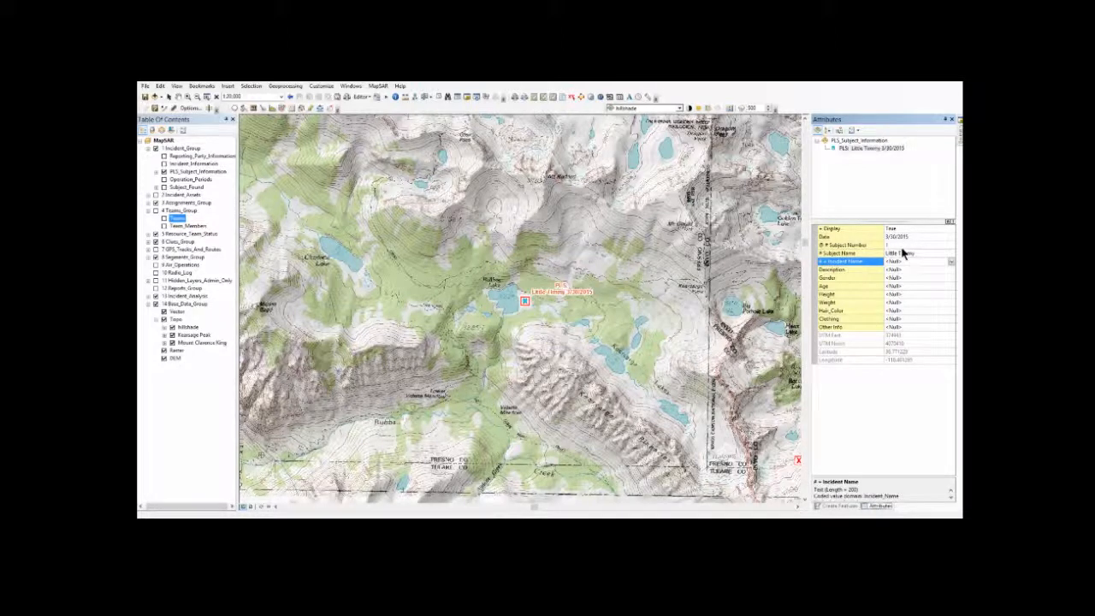
click(951, 261)
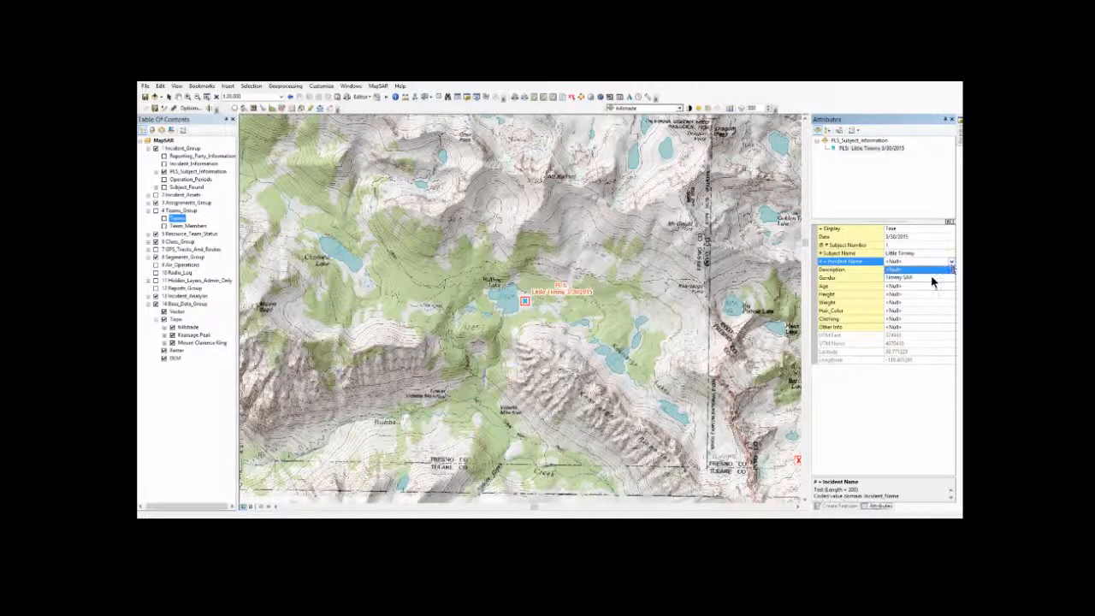
click(931, 278)
Describe the subject as Juvenile, with gender male and age 12, in the PLS point's attributes
click(917, 270)
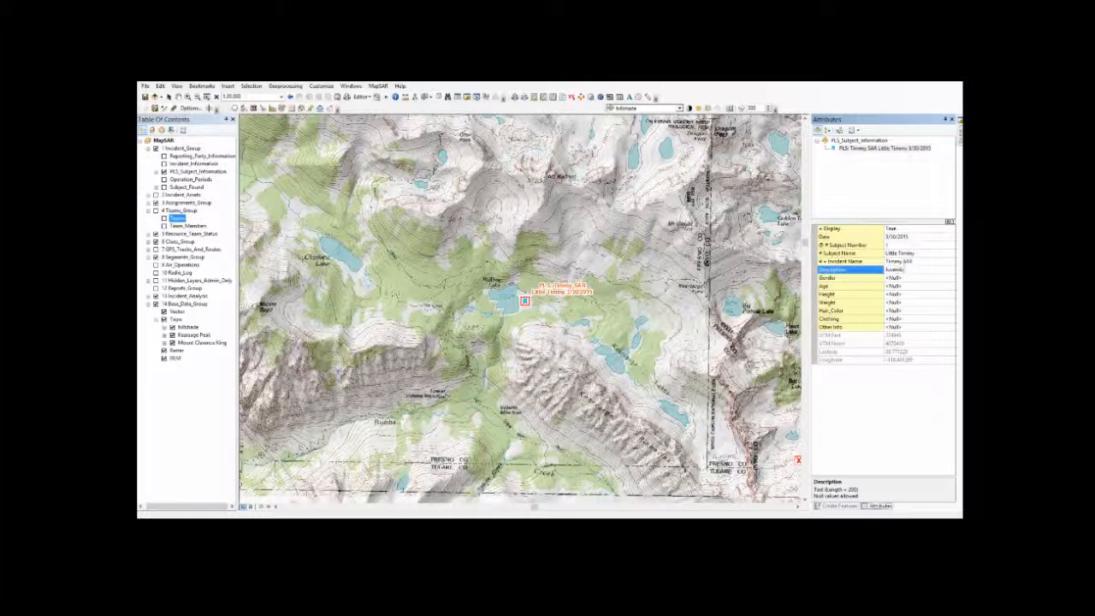
key(Return)
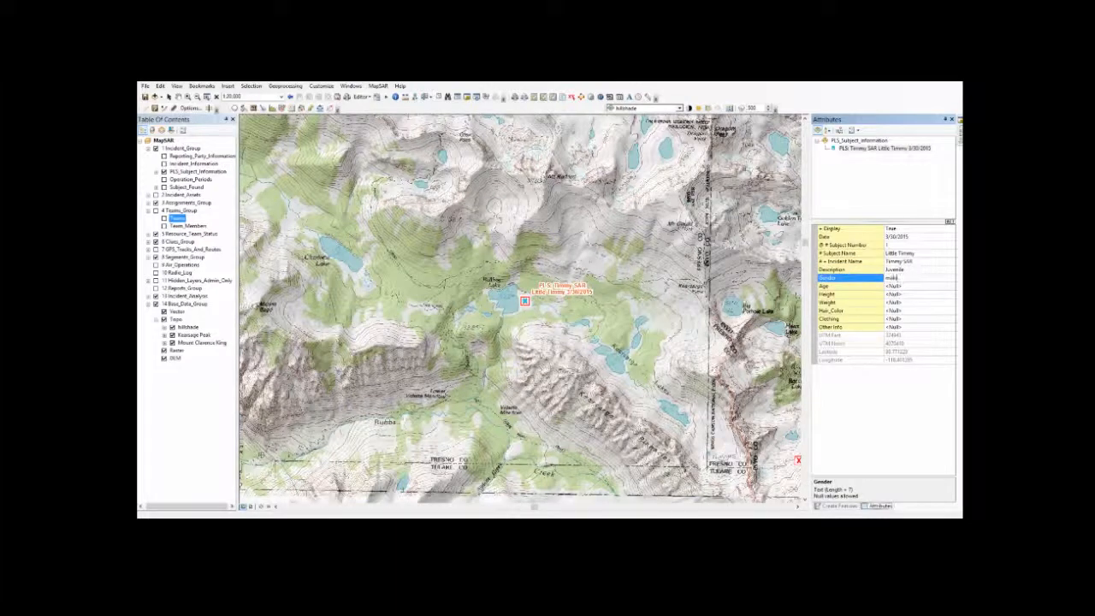
key(Return)
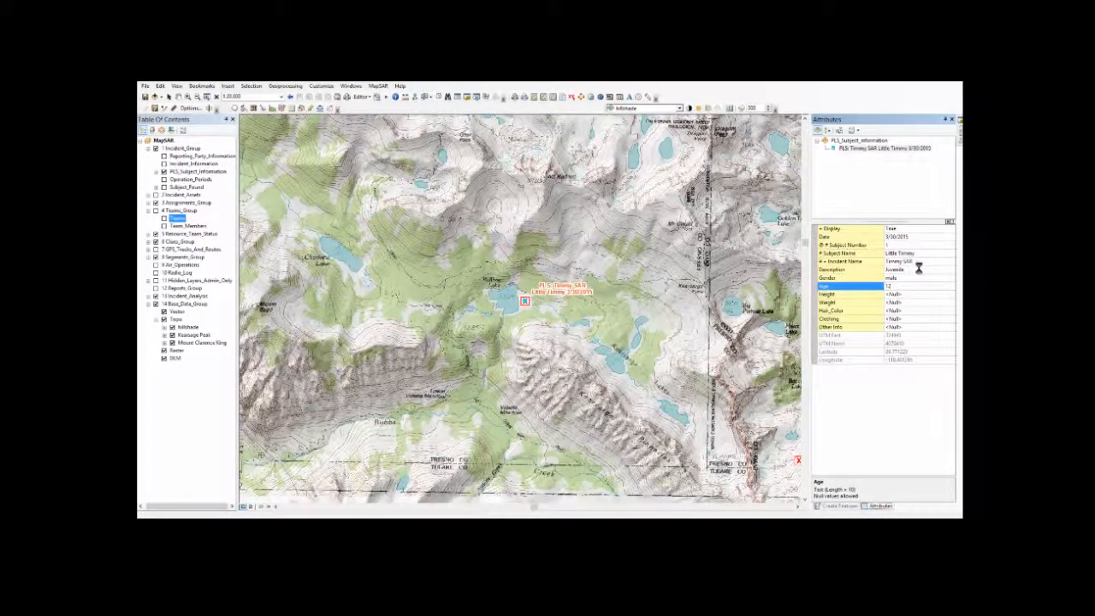
text(12)
key(Return)
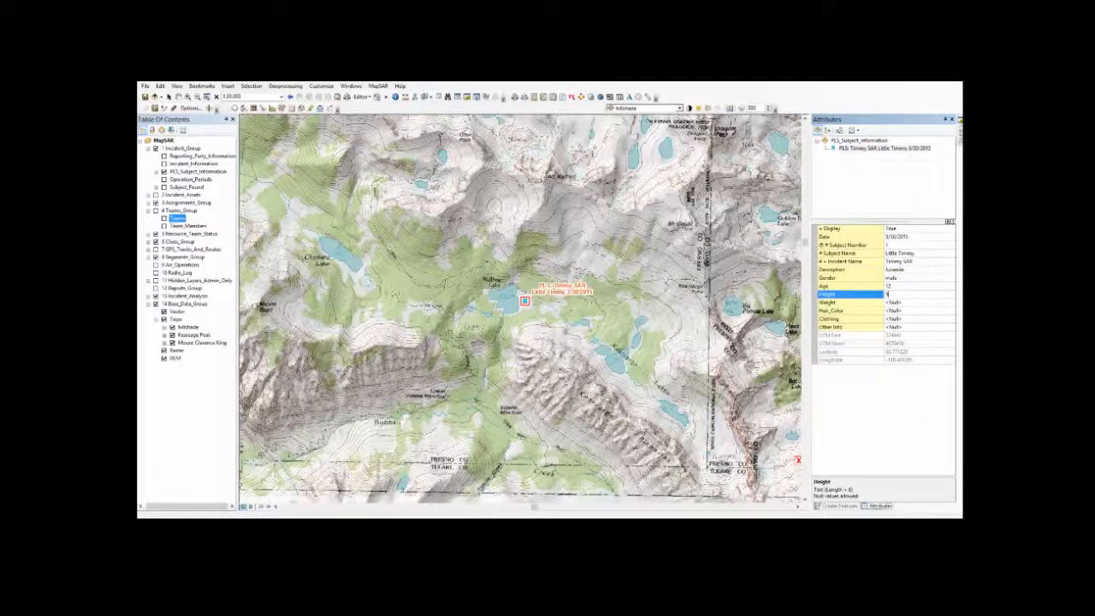
Record the subject's height as 5, weight 110, hair color blond, and clothing as red t shirt, blue jeans
text(5)
key(Return)
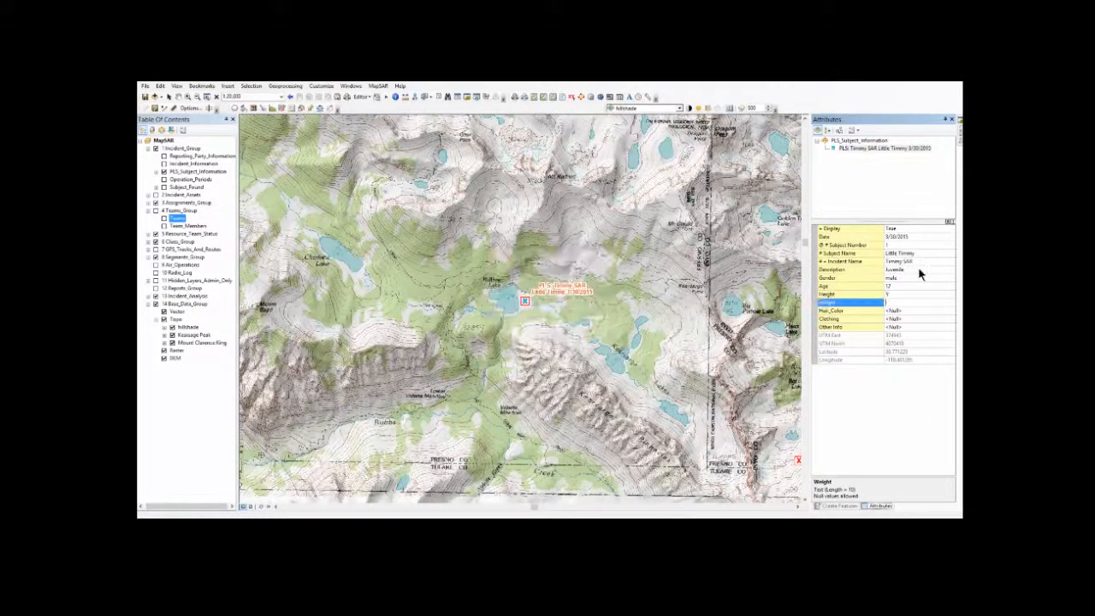
text(110)
key(Return)
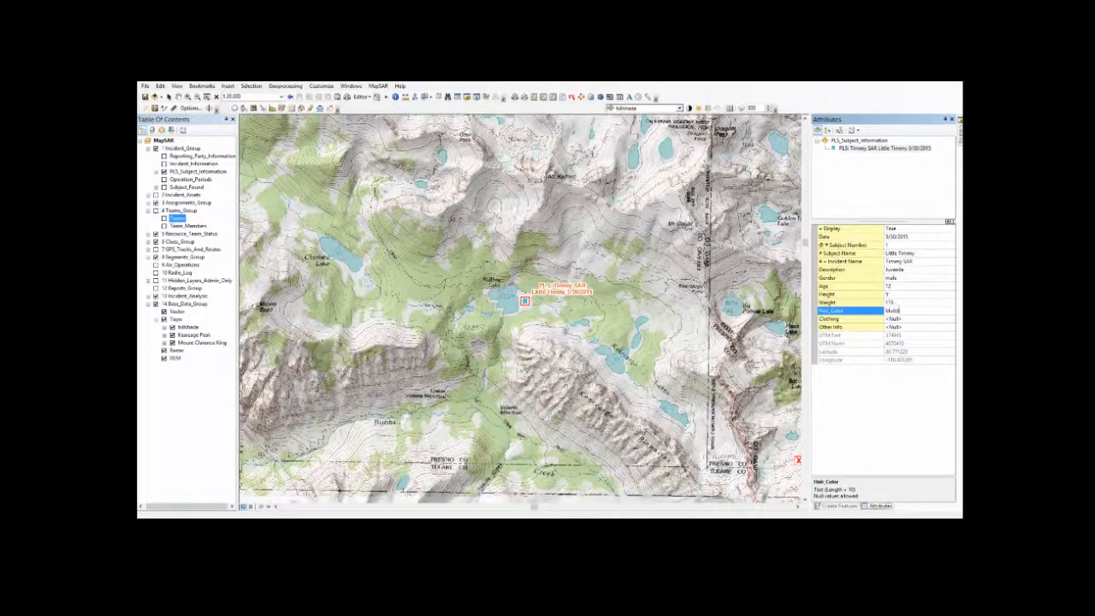
text(blond)
key(Return)
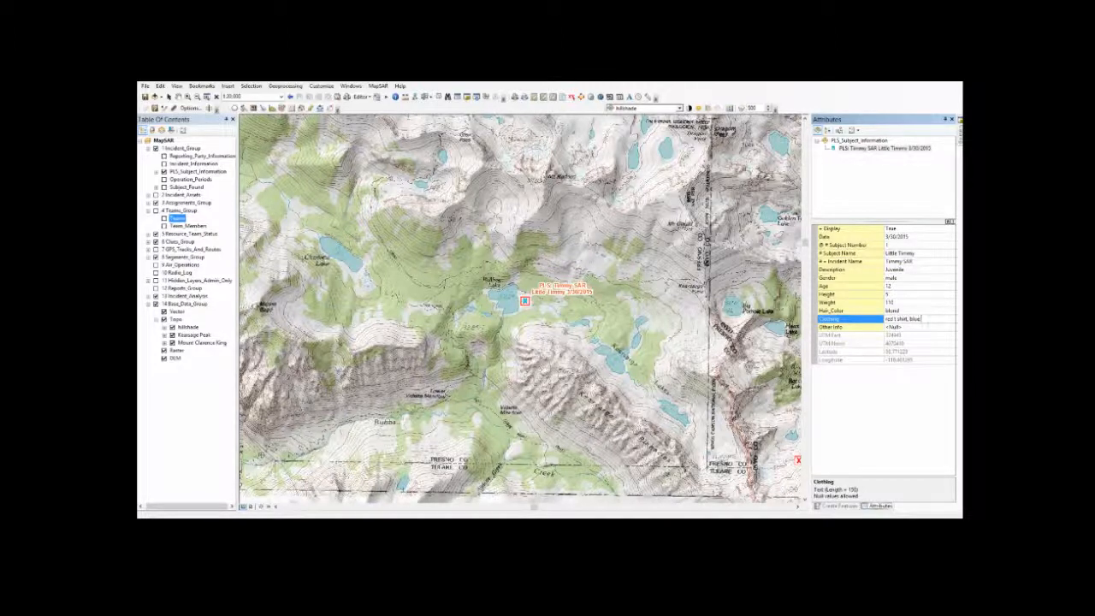
key(Return)
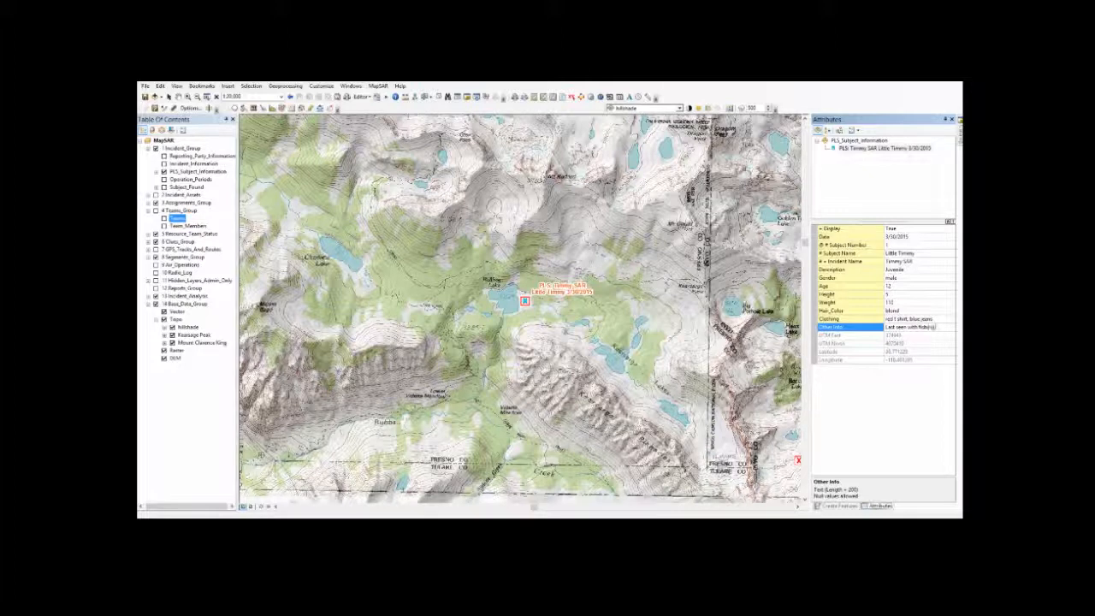
Fill in the subject's Other Info, noting last seen with fishing tackle box and pole and does not know area
text(box and)
text(,)
text(pole)
text(, l)
text(oes not l)
text(now area)
text(.)
key(Return)
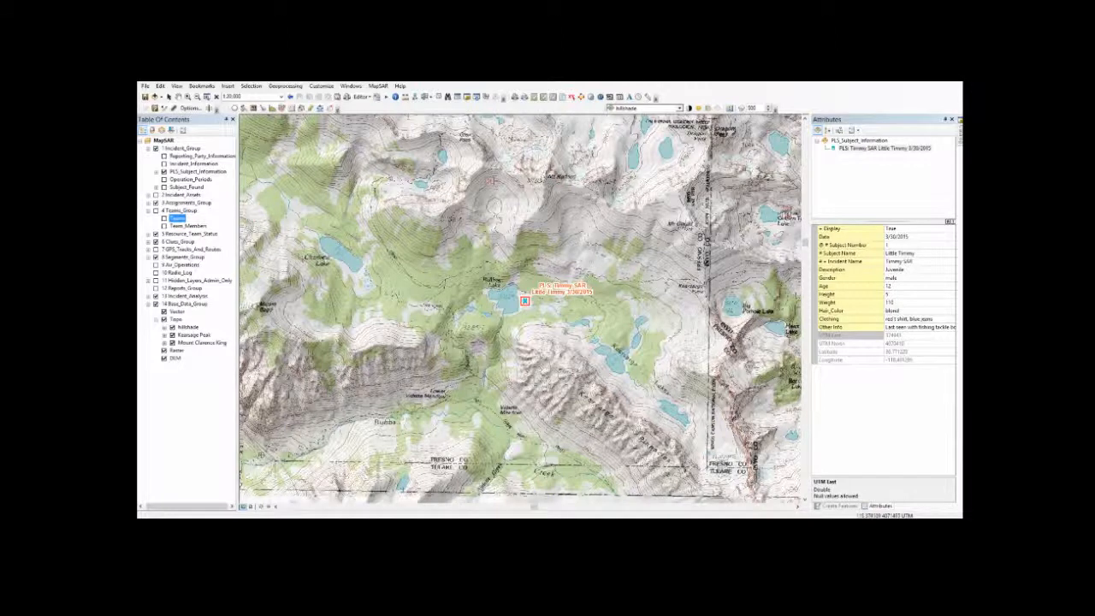
Turn on the Incident_Assets layer, place an ICP point at the north end of Charlotte Lake, and show its attributes
click(838, 507)
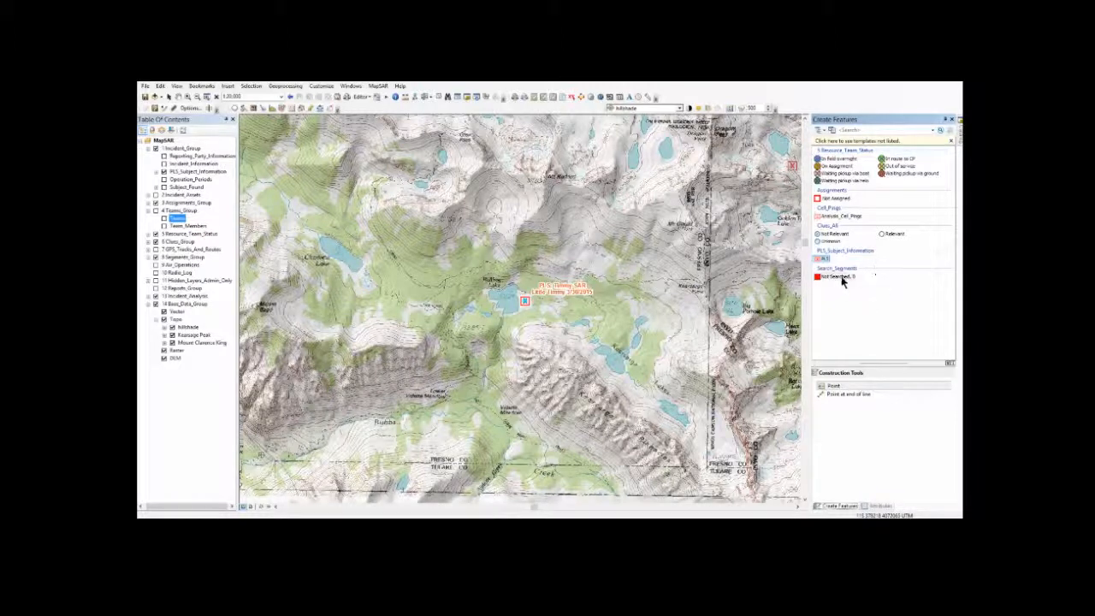
click(156, 195)
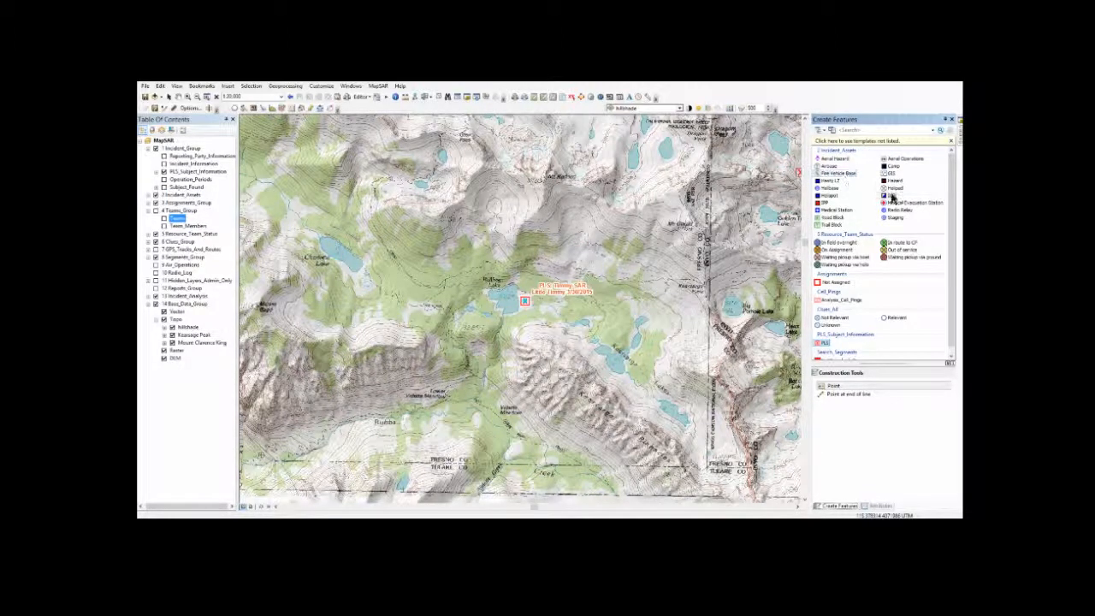
click(890, 196)
click(347, 246)
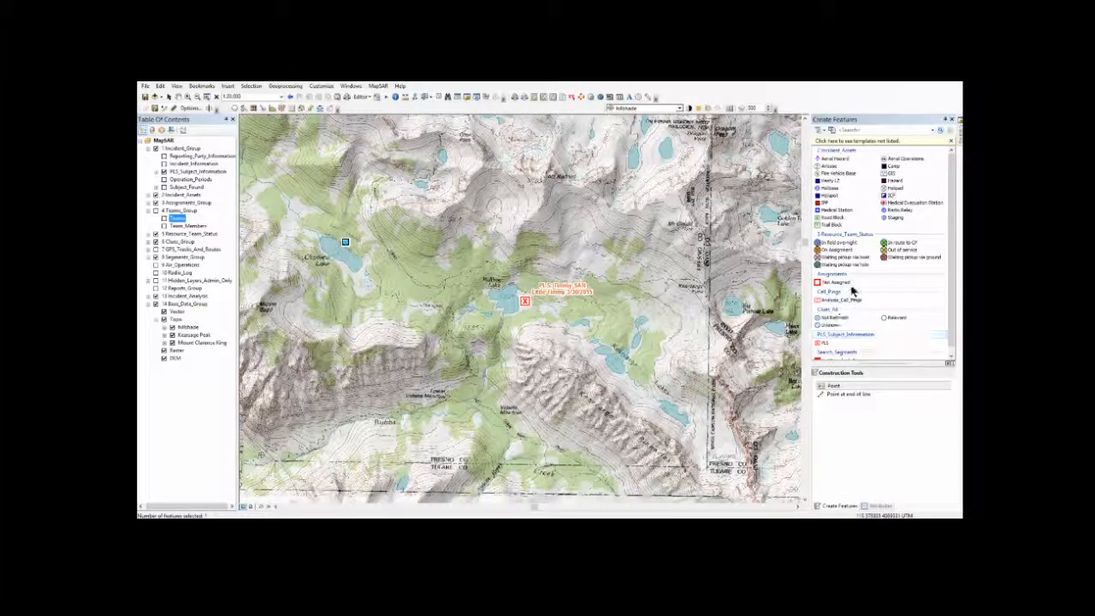
click(880, 507)
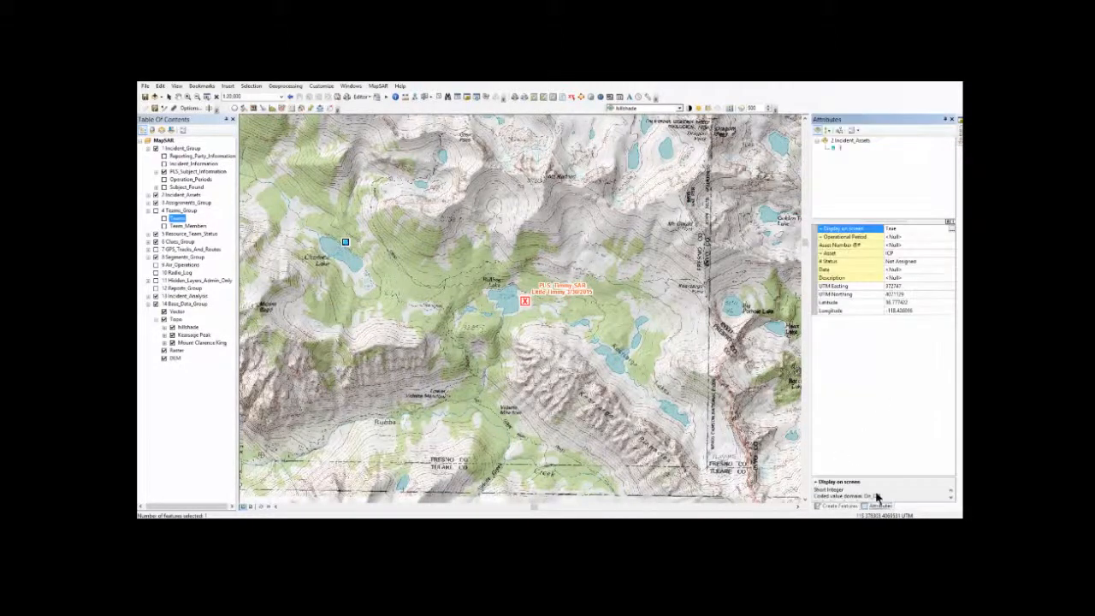
Set the ICP's status to Assigned - In Place and its description to Charlotte IC
click(903, 265)
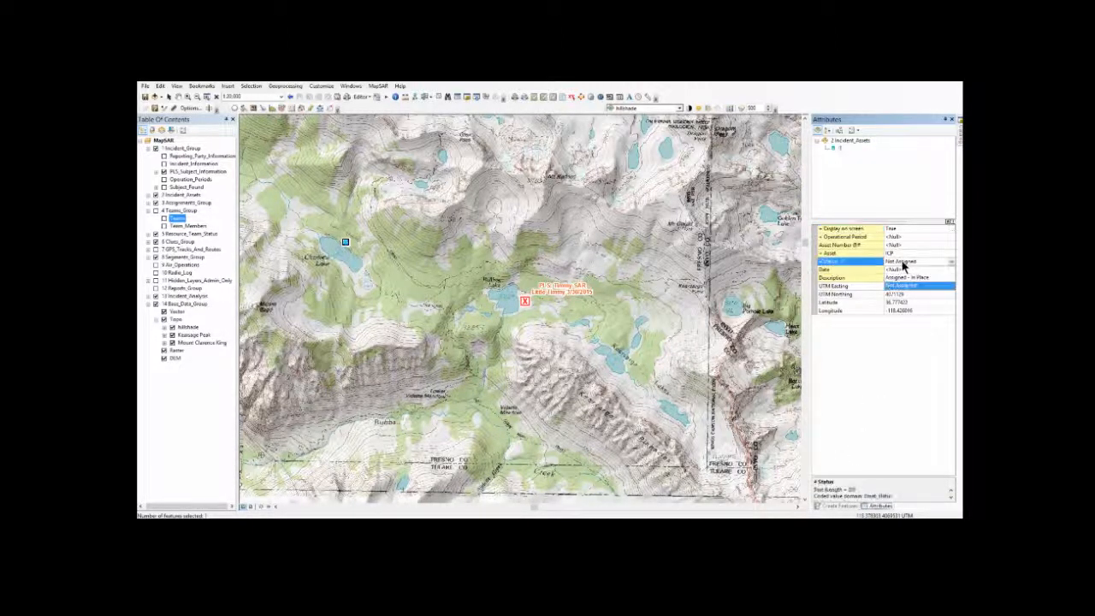
click(909, 279)
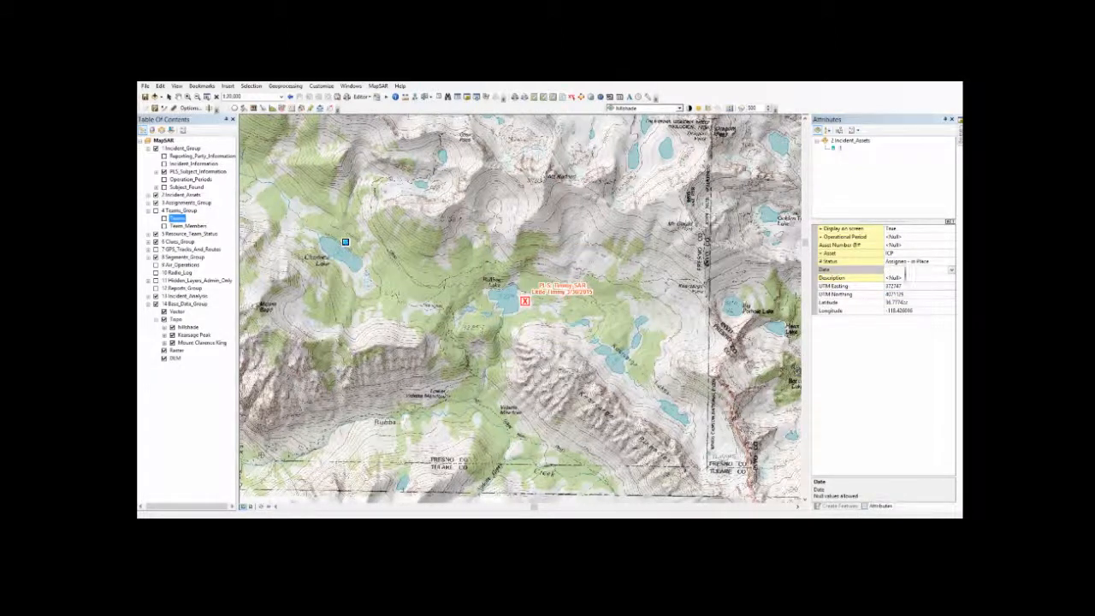
click(904, 279)
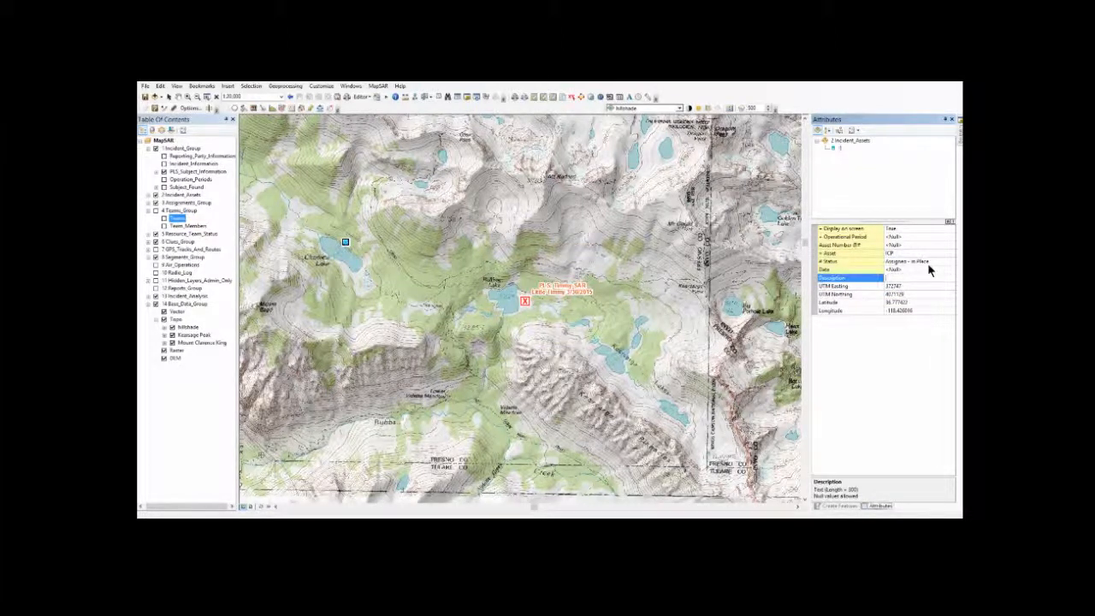
text(Charlotte IC)
key(Return)
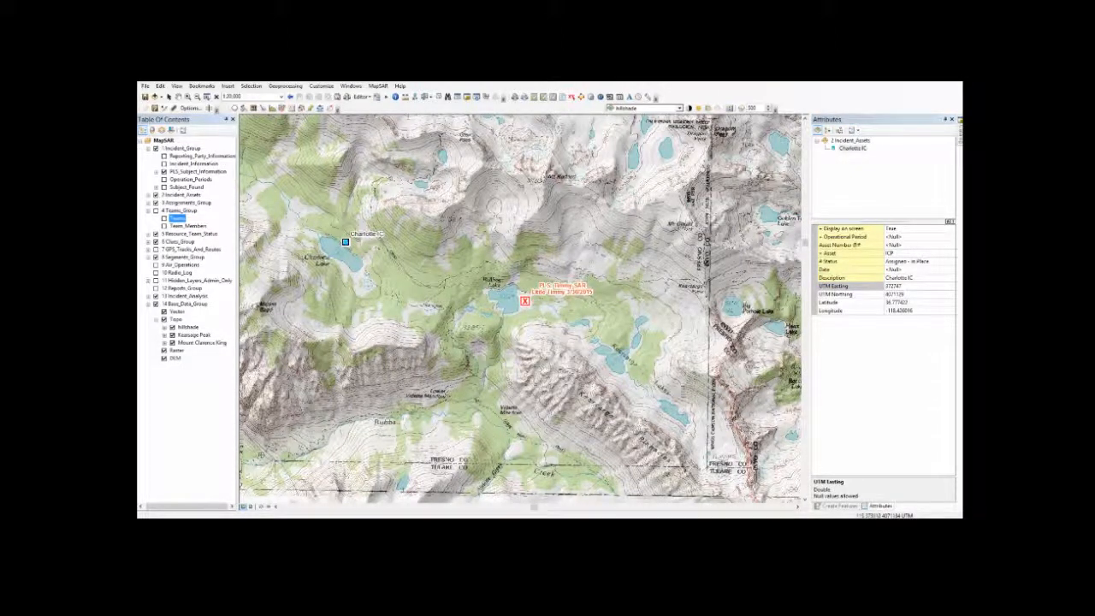
Place a Helispot point at the southeast end of Charlotte Lake and show its attributes
click(835, 506)
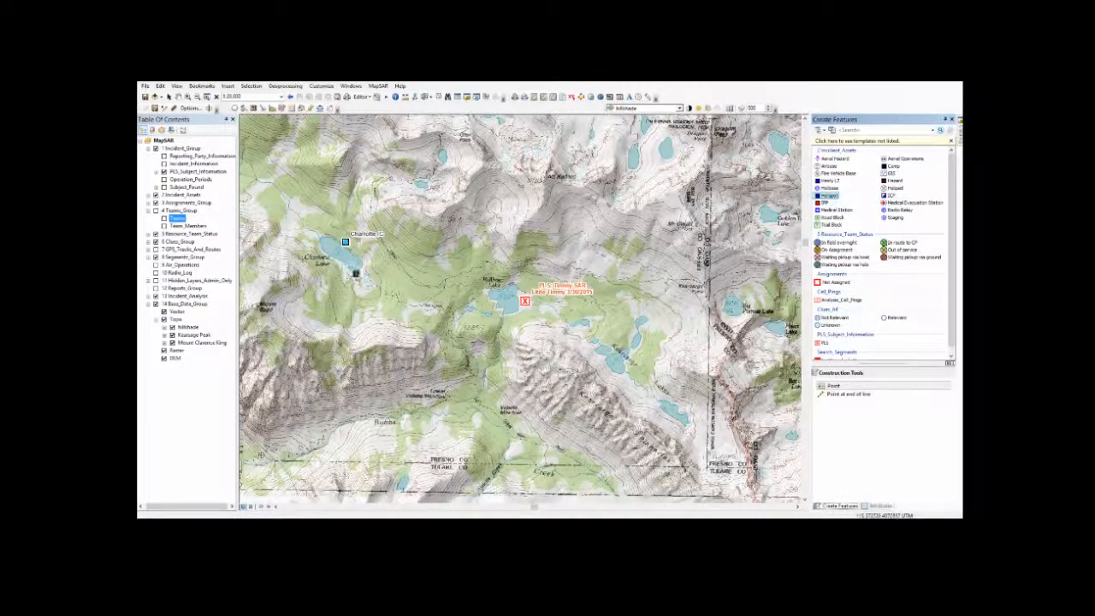
click(354, 273)
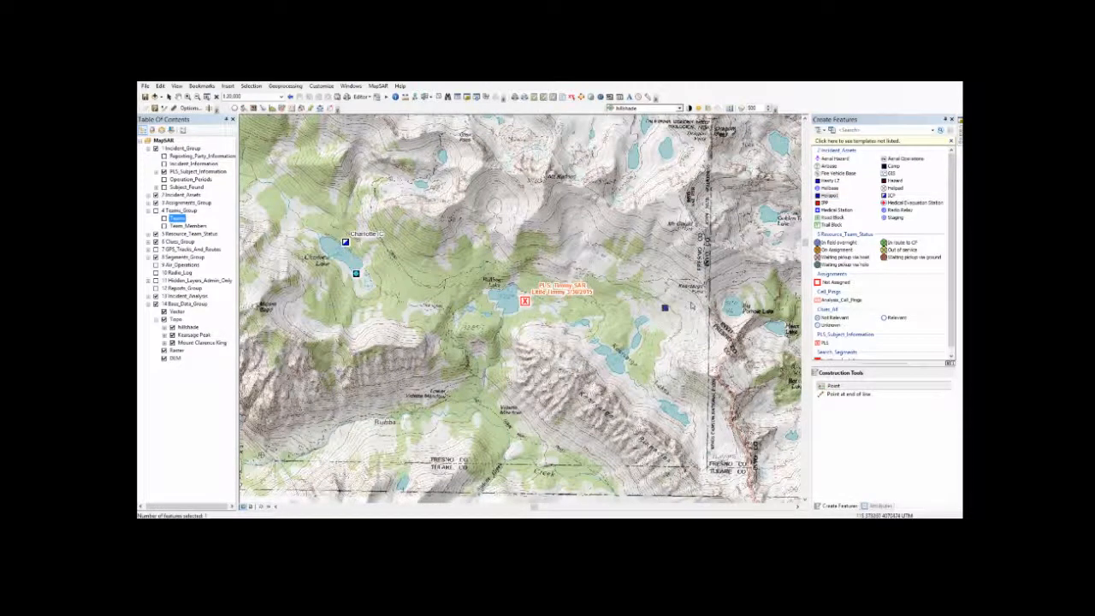
click(880, 507)
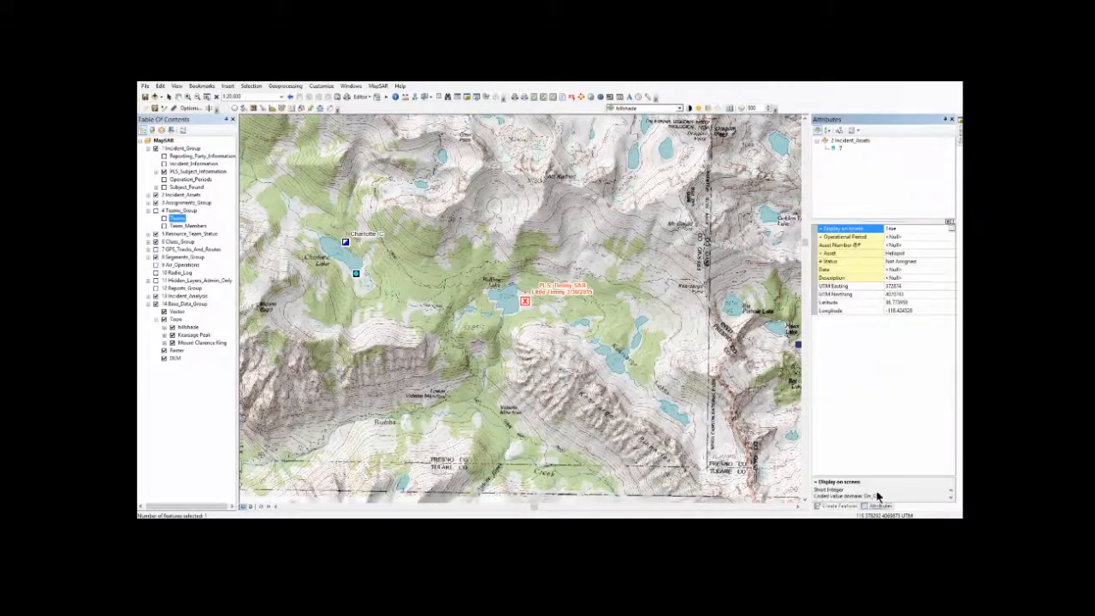
Set the helispot's status to Assigned - In Place and its description to Charlotte H1
click(903, 266)
click(904, 275)
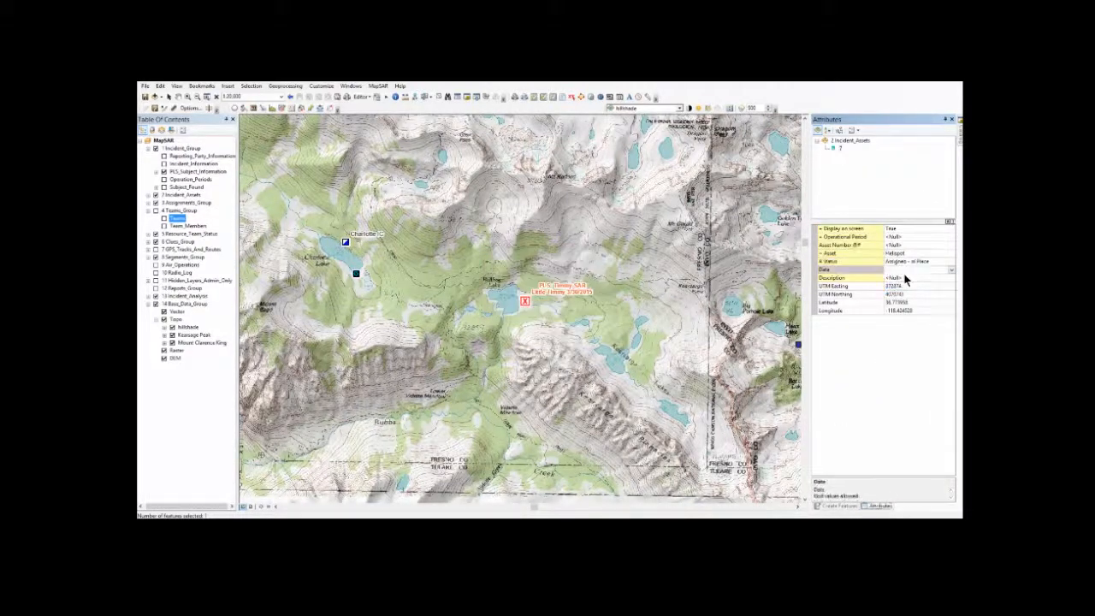
click(905, 277)
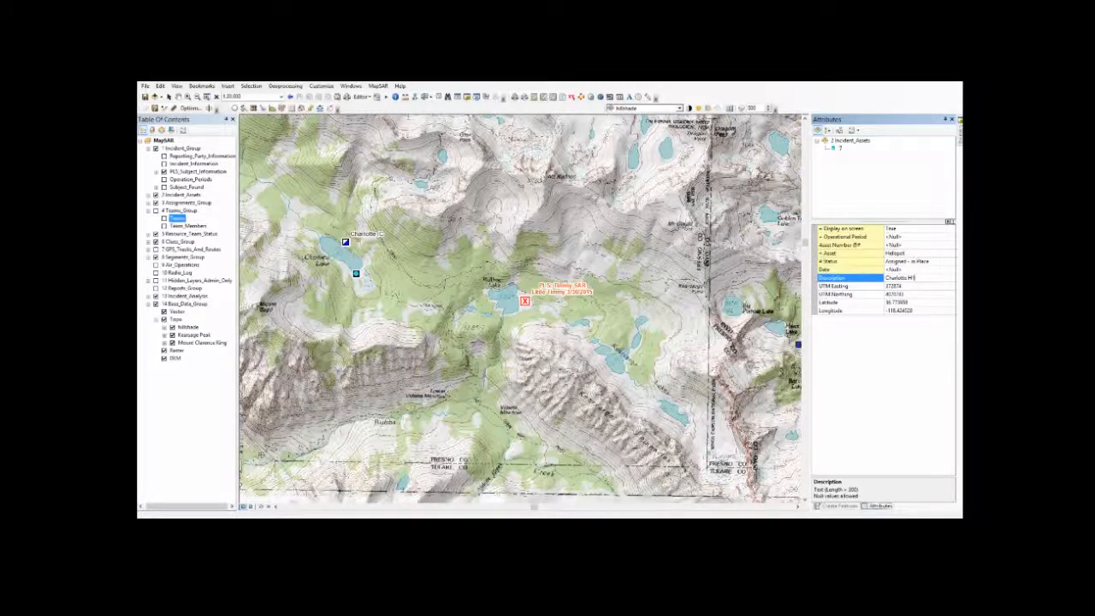
key(Return)
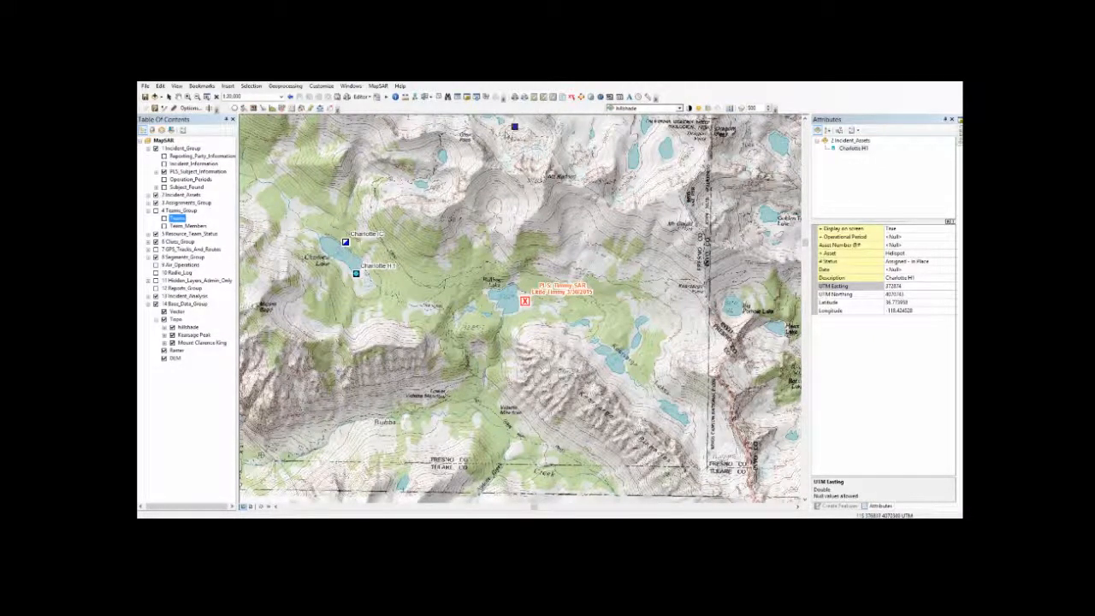
Save the feature edits and then save the map document
click(156, 109)
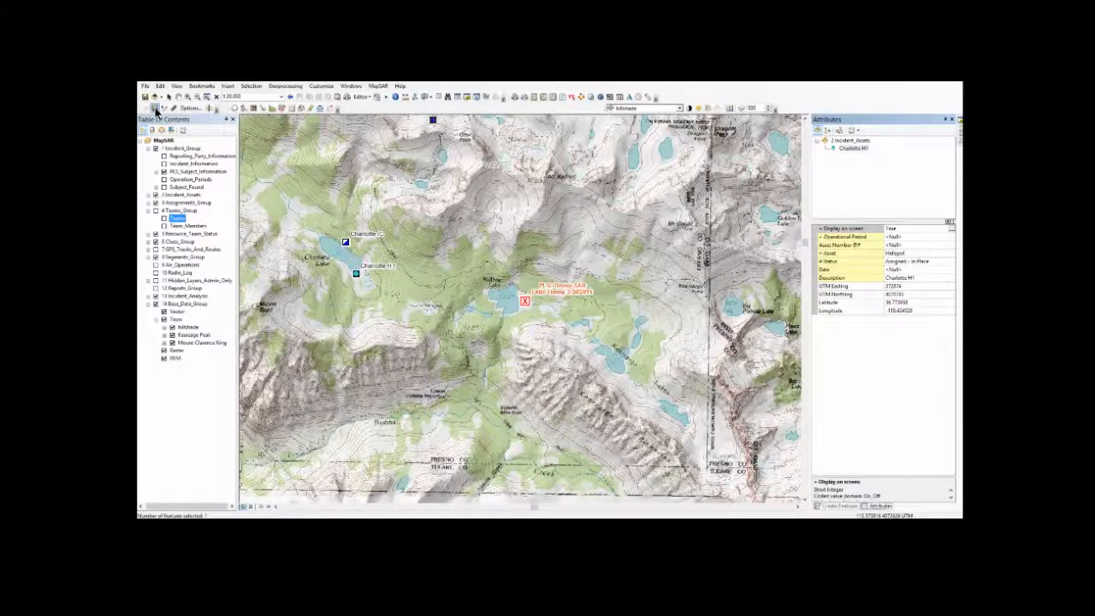
click(366, 100)
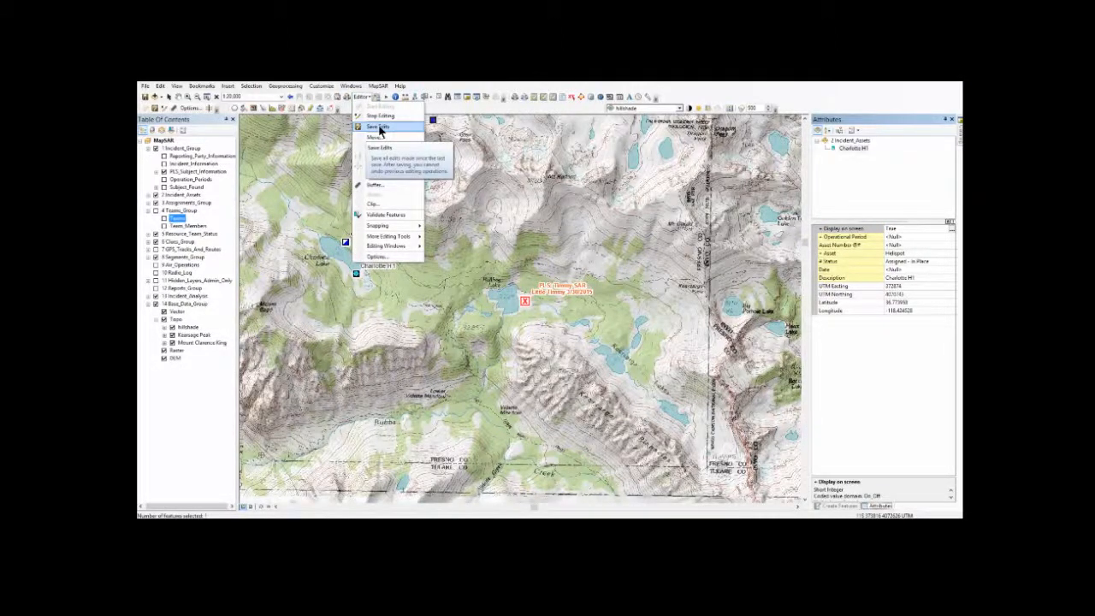
click(379, 128)
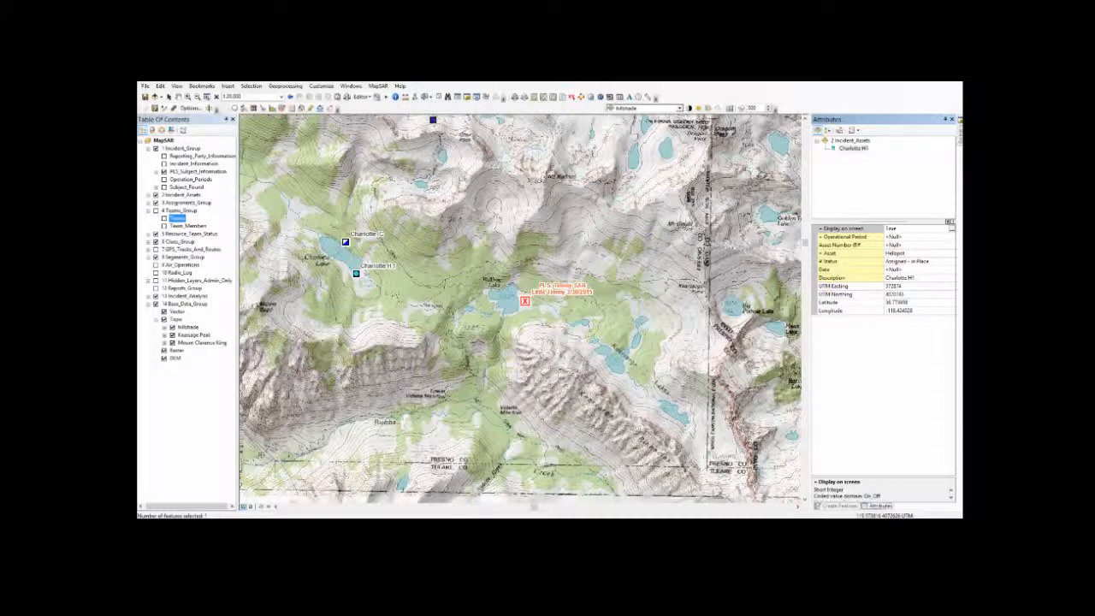
click(146, 98)
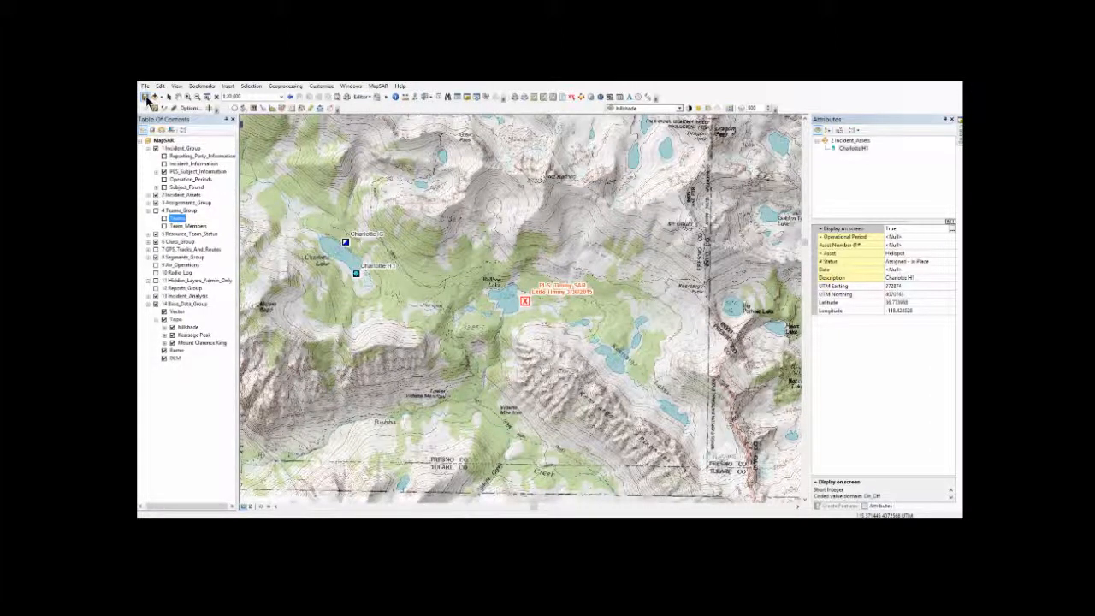
Stop the current edit session and start a new one on the incident's MapSAR file geodatabase
click(363, 98)
click(373, 110)
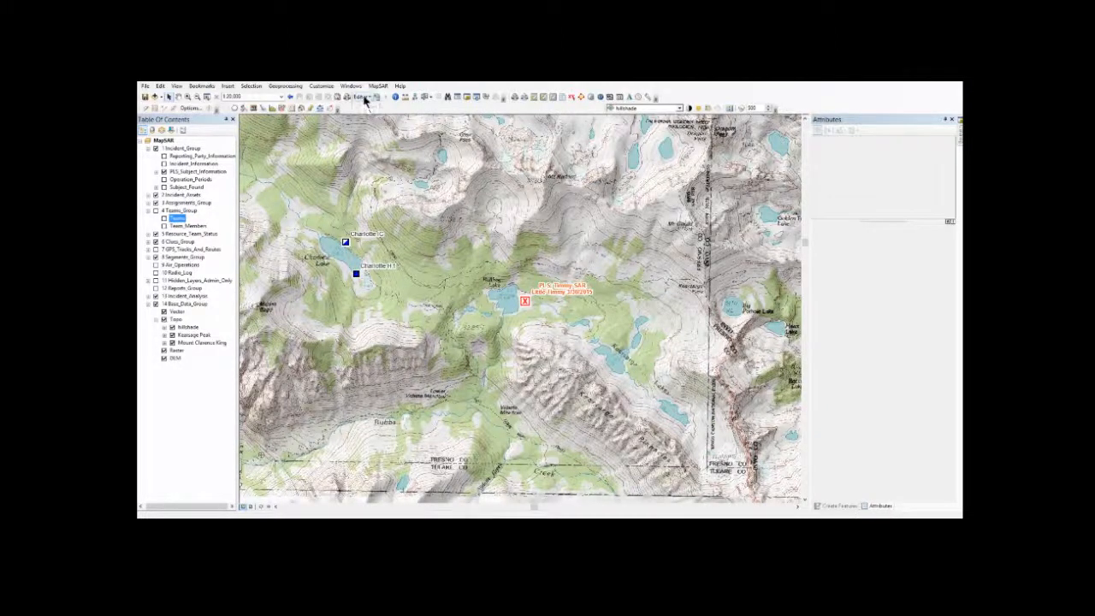
click(361, 96)
click(371, 109)
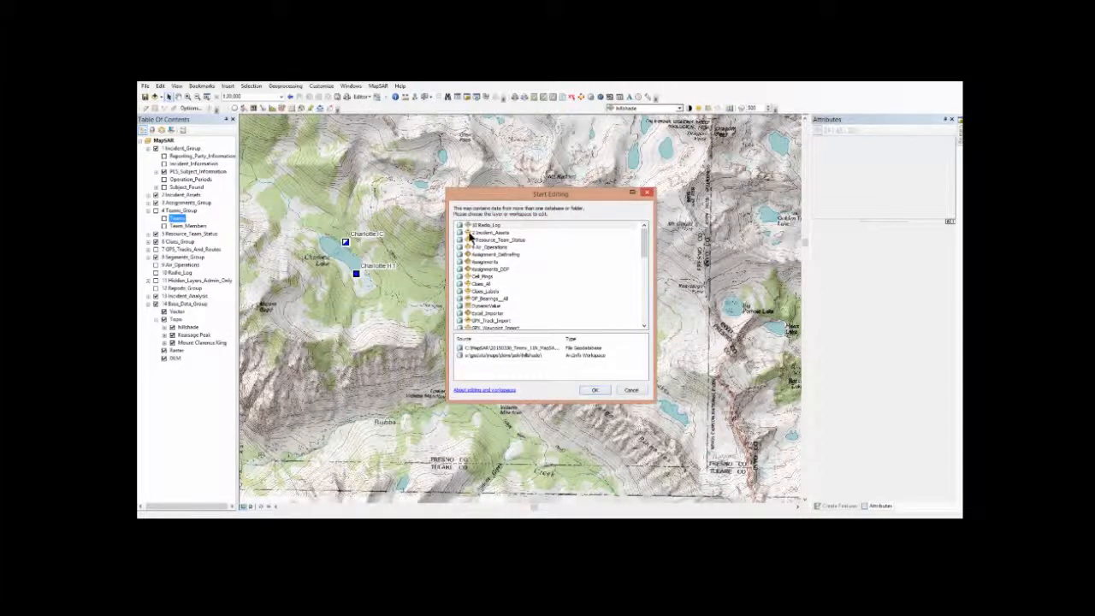
click(584, 349)
click(597, 391)
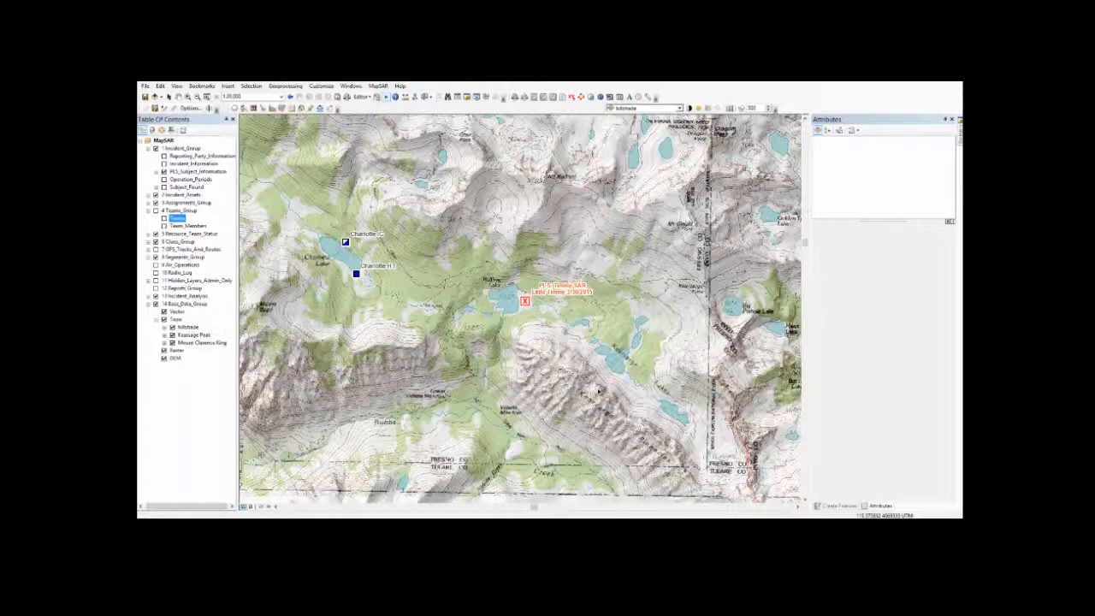
Keep the Create Features window docked open instead of Attributes and choose a template that offers polygon construction tools
click(946, 125)
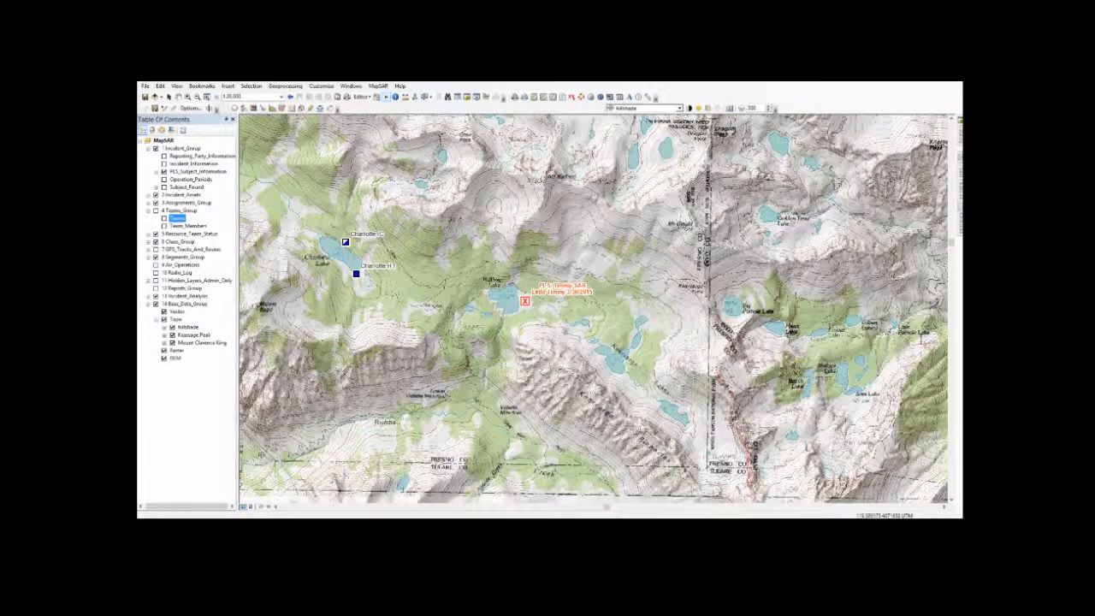
mouse_move(959, 183)
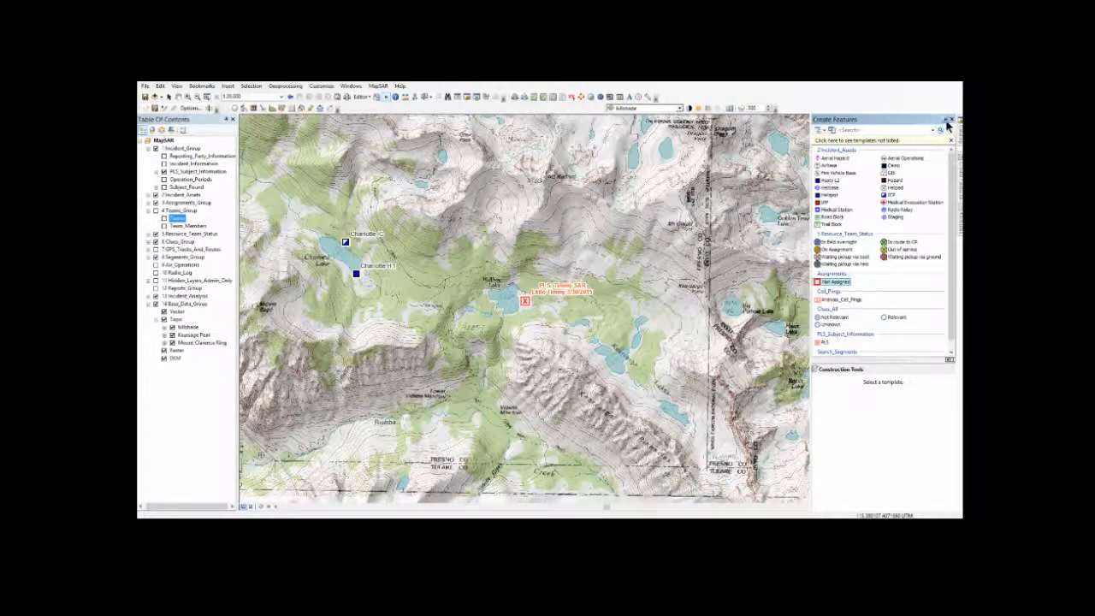
click(947, 122)
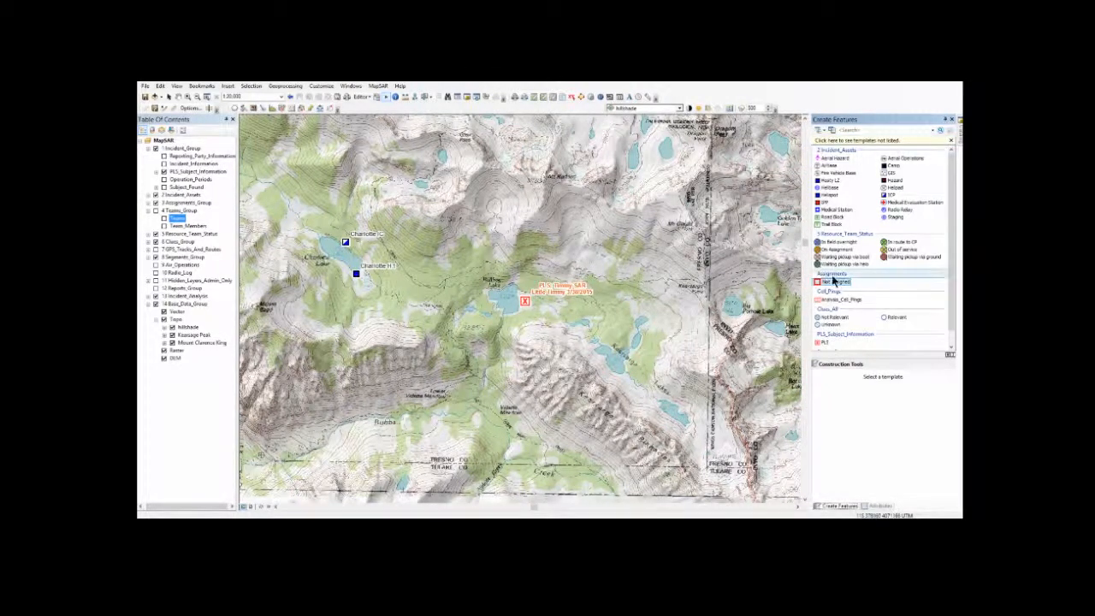
scroll(830, 281, down, 1)
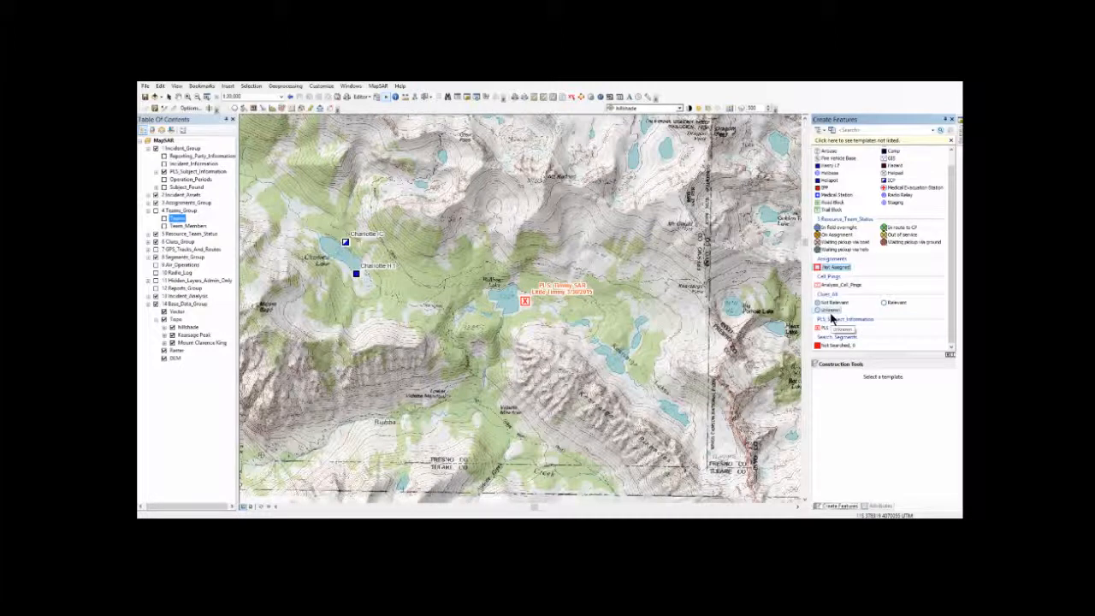
click(830, 313)
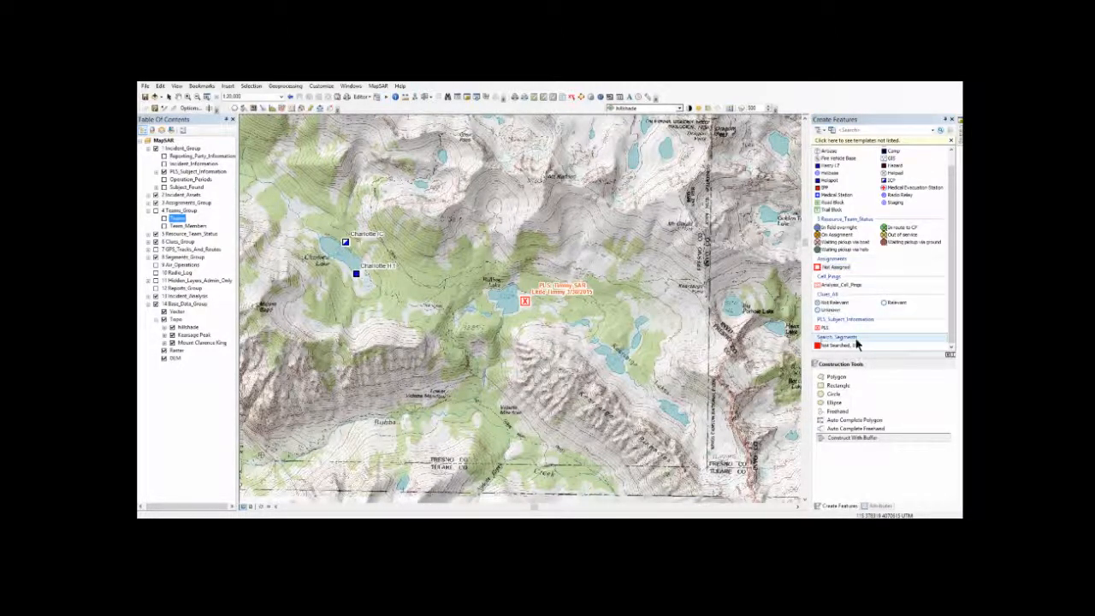
Create a Not Assigned assignment with Construct With Buffer along the trail from around the lake beside the PLS southeast past the next lakes
click(832, 269)
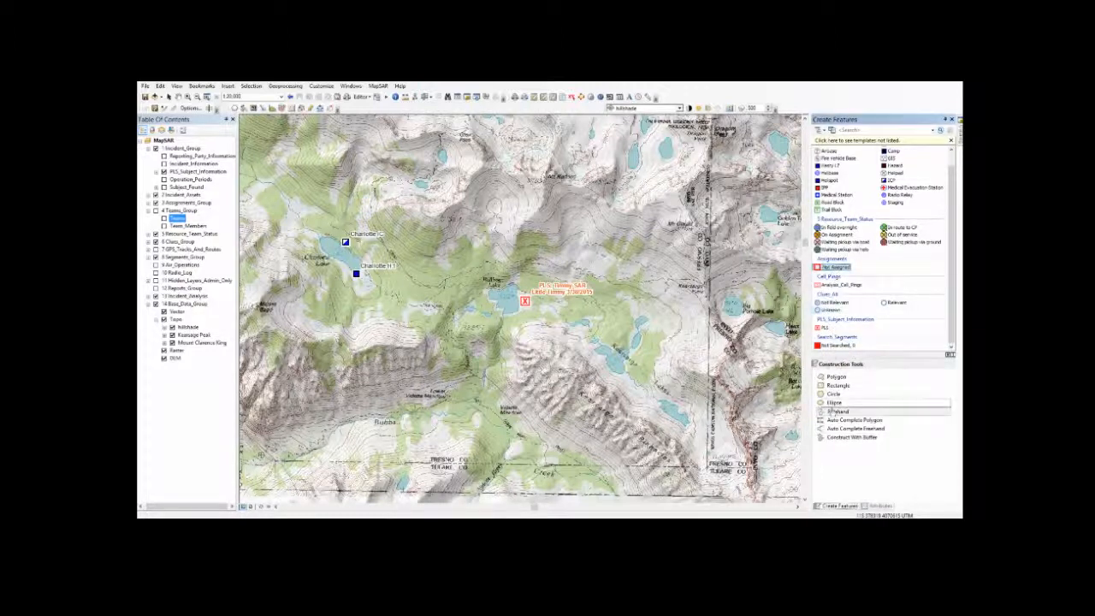
click(836, 438)
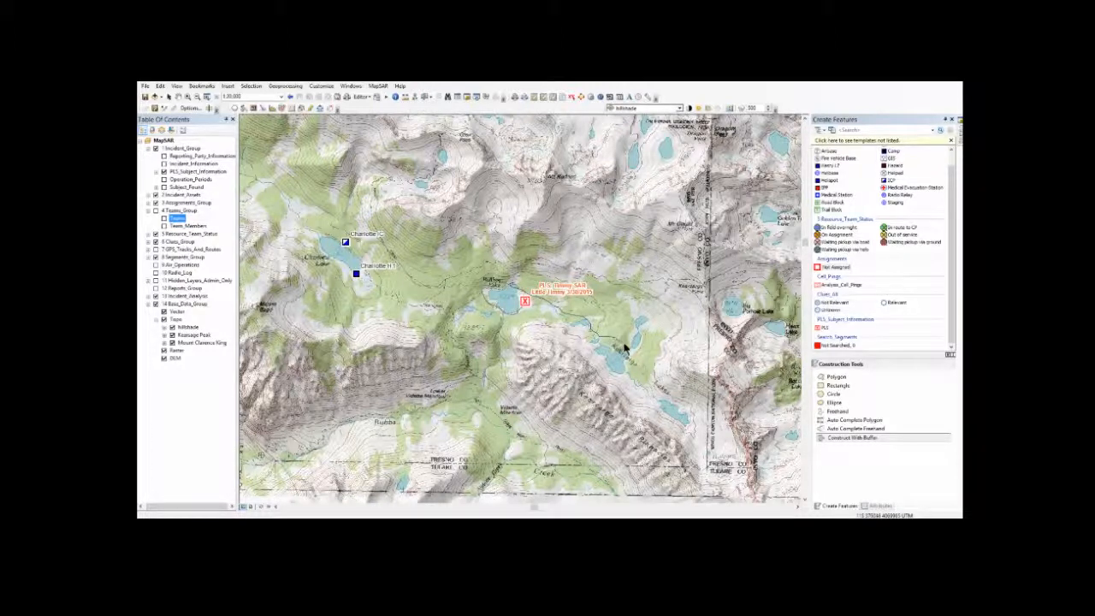
click(659, 397)
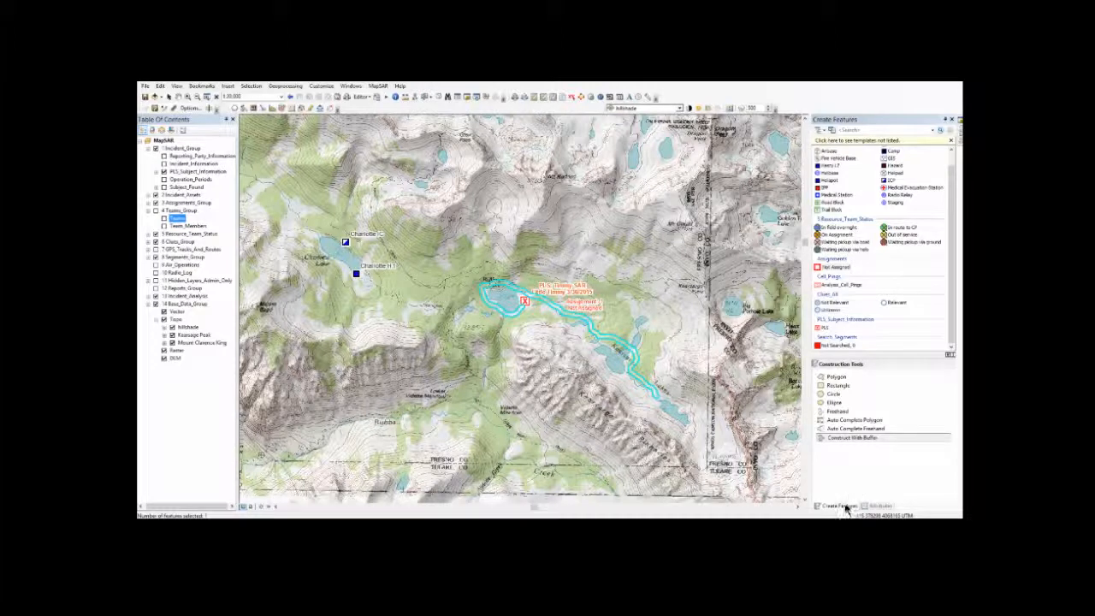
Set the first assignment's operational period to 1, its status to Assigned and its team to Team 1
click(879, 506)
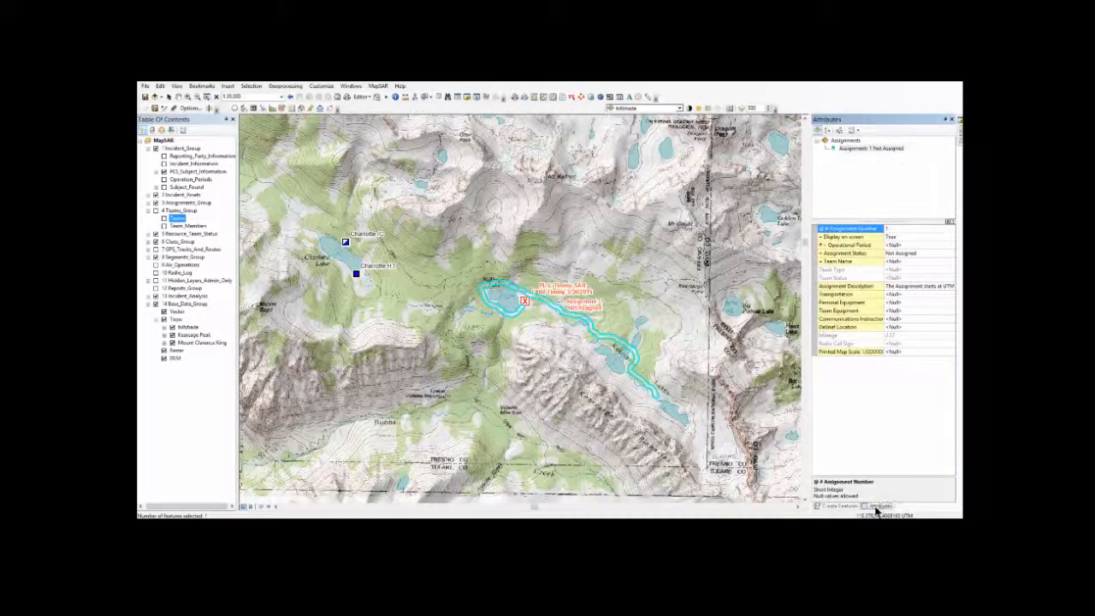
click(901, 249)
click(894, 262)
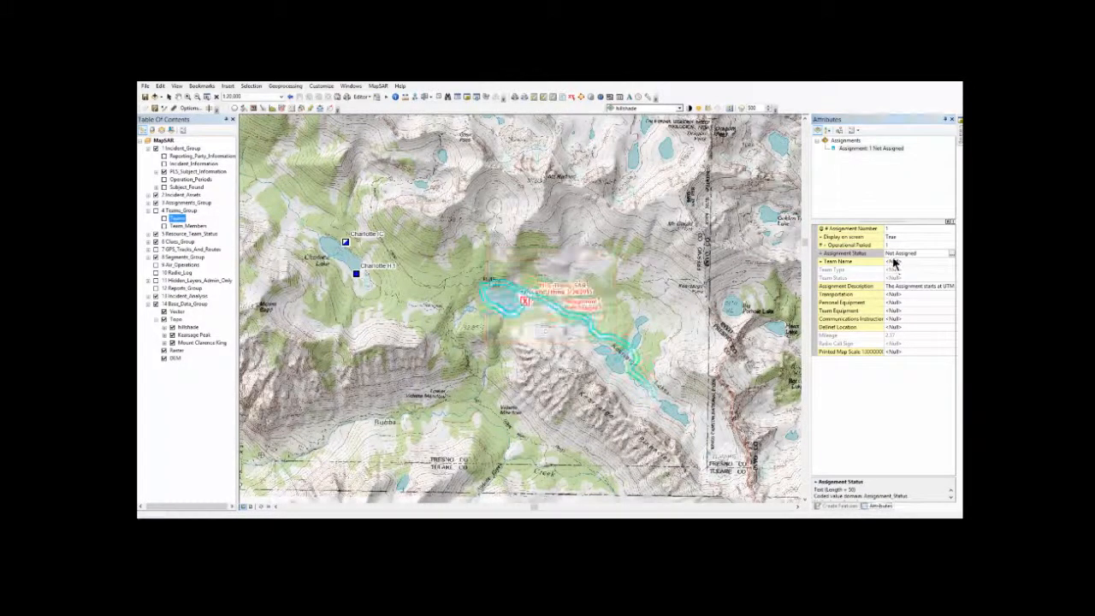
click(952, 254)
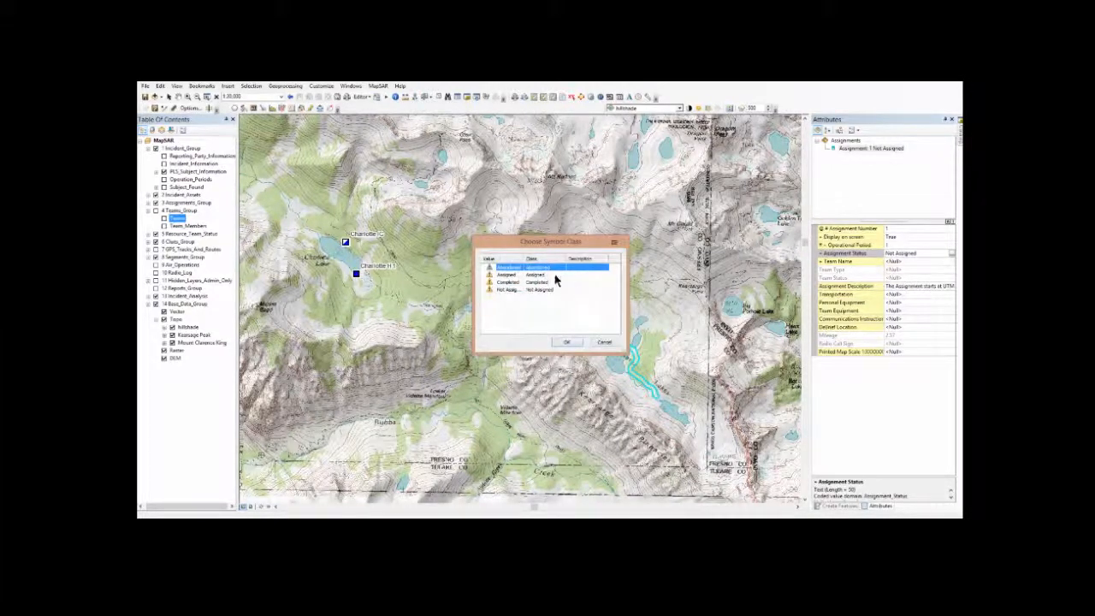
click(570, 340)
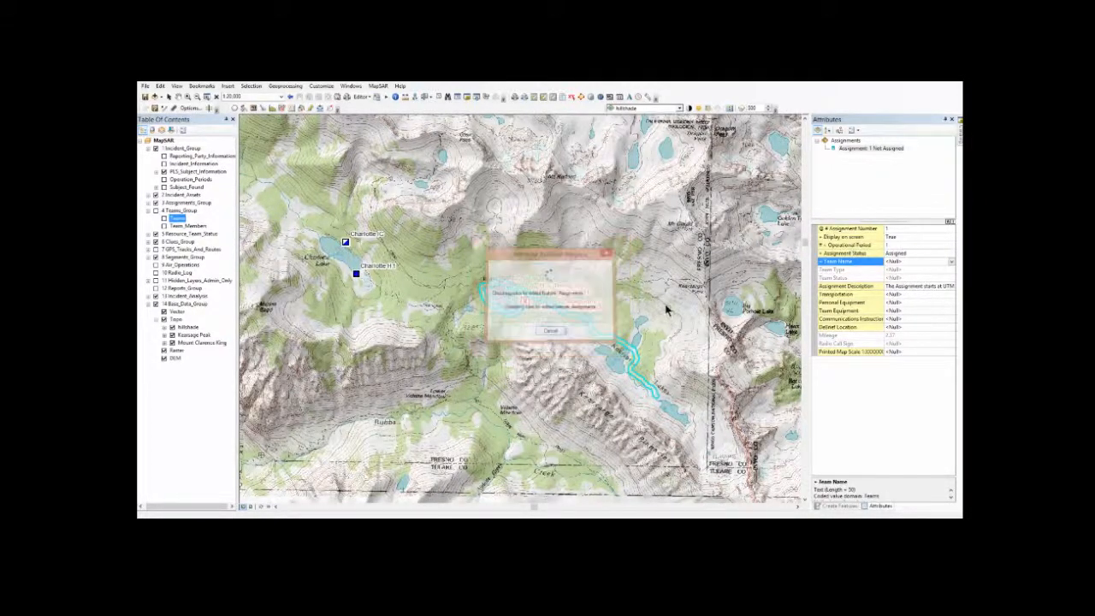
click(951, 264)
click(896, 278)
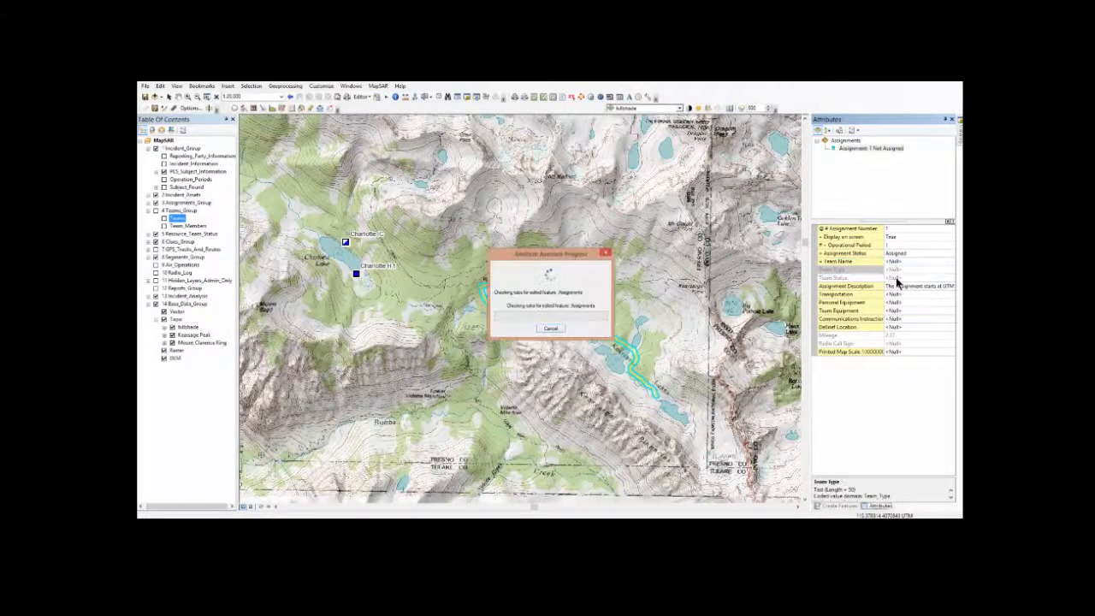
Replace the first assignment's description with search instructions that mention Bullfrog Lake
click(888, 287)
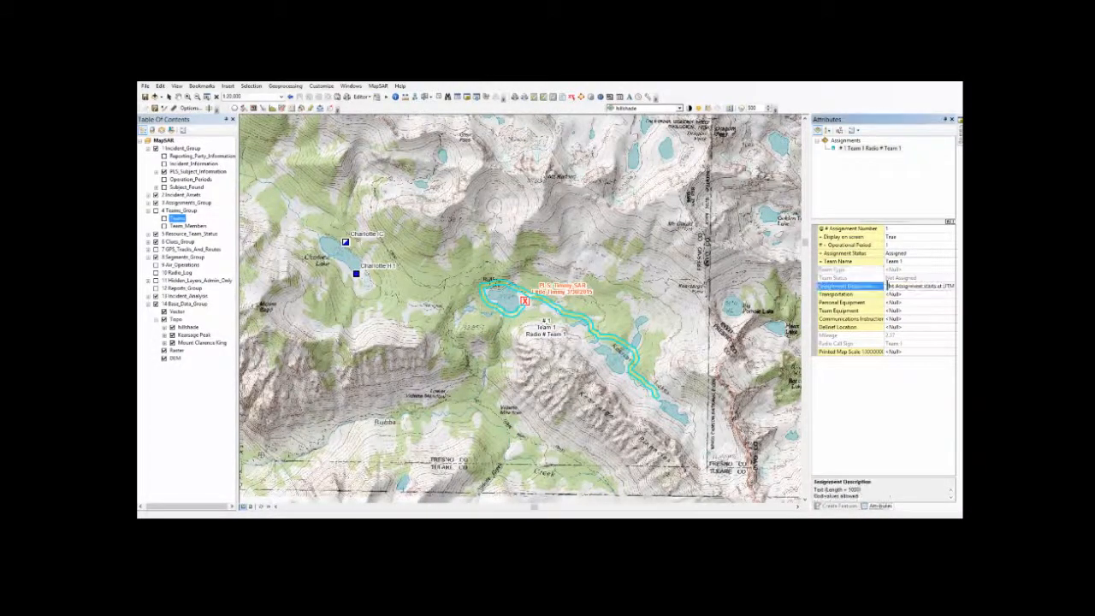
drag(886, 287, 951, 284)
text(se)
text(Bullfro)
text(g Lake)
Create a second buffered assignment along the east-west loop trail just north of the PLS and open its attributes
click(847, 506)
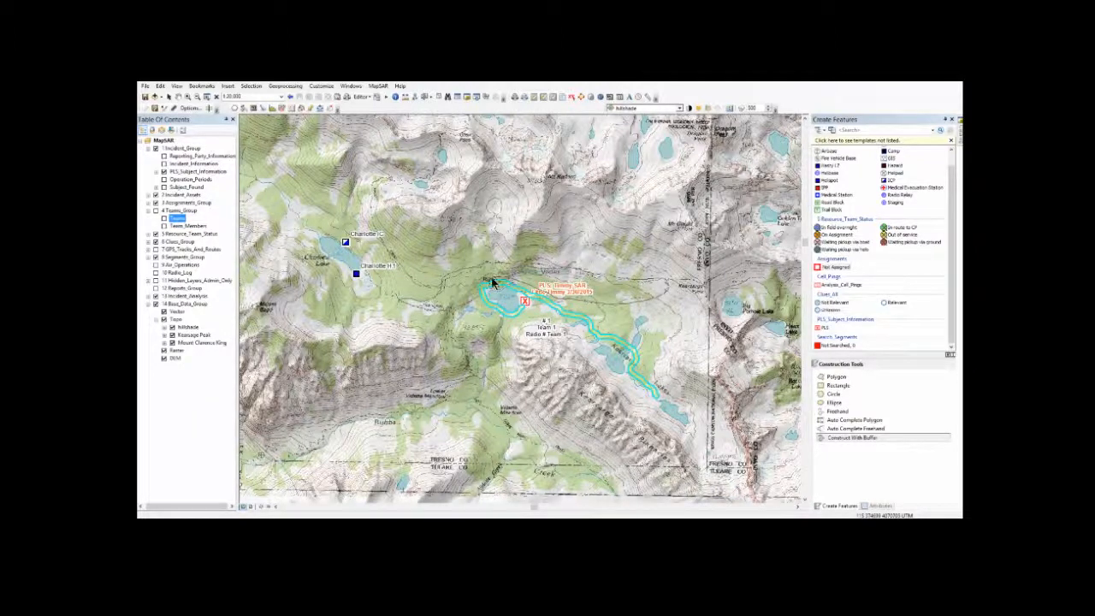
click(479, 322)
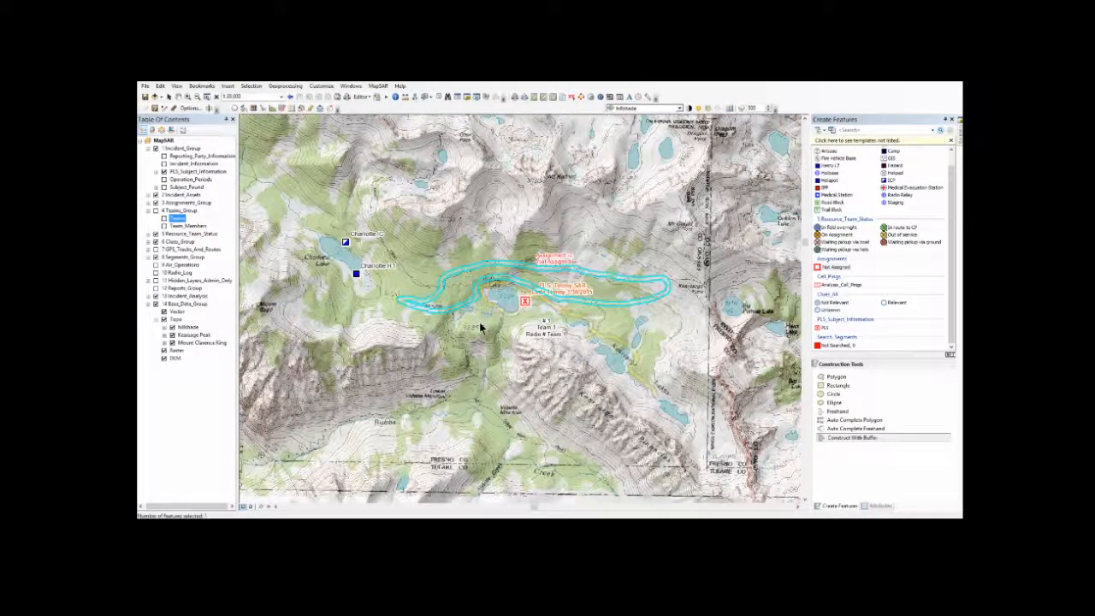
click(880, 506)
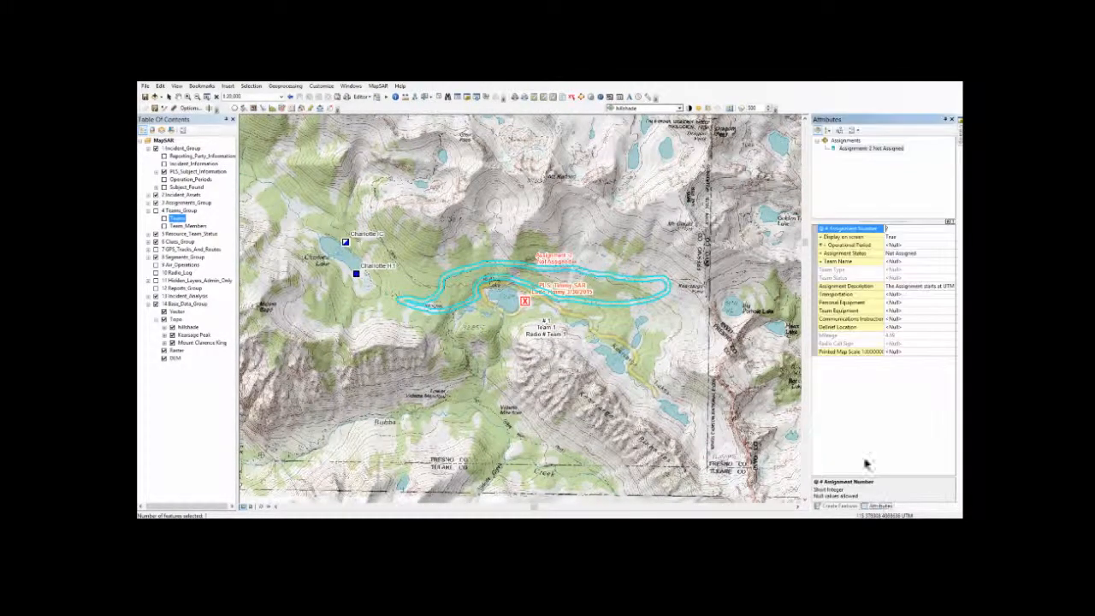
Set the second assignment's status to Assigned, its team to Team 2 and its description to "Search loop trail from PLS"
click(908, 254)
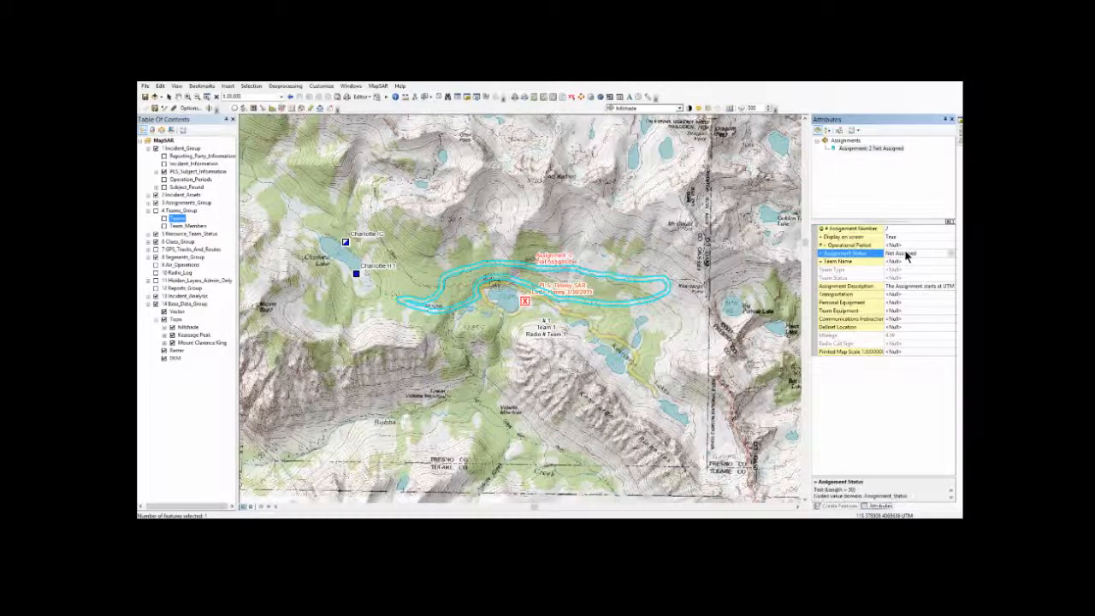
click(952, 257)
click(545, 274)
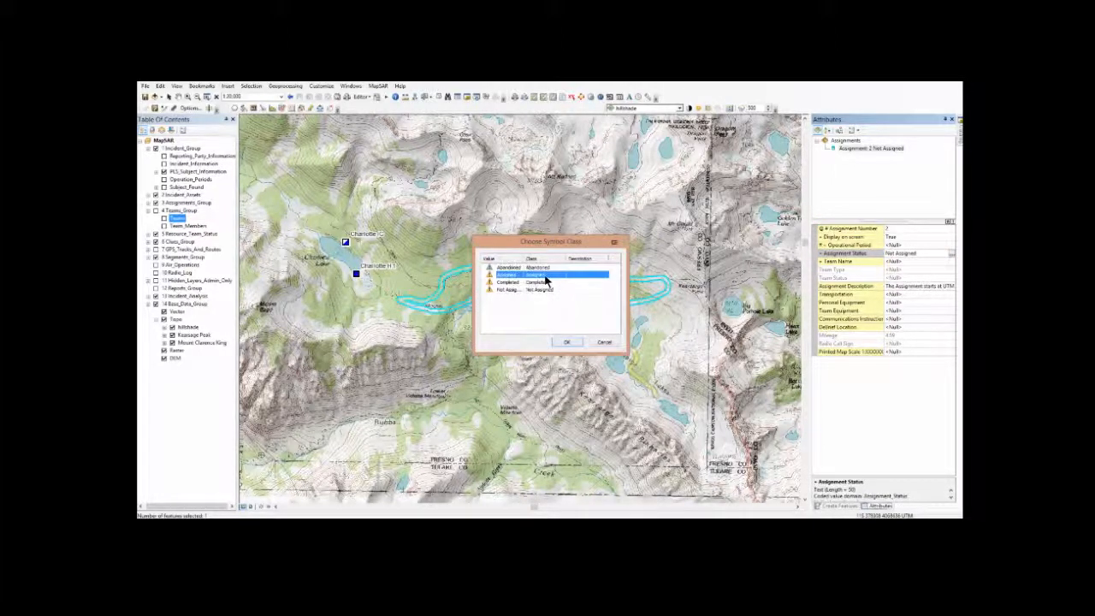
click(567, 341)
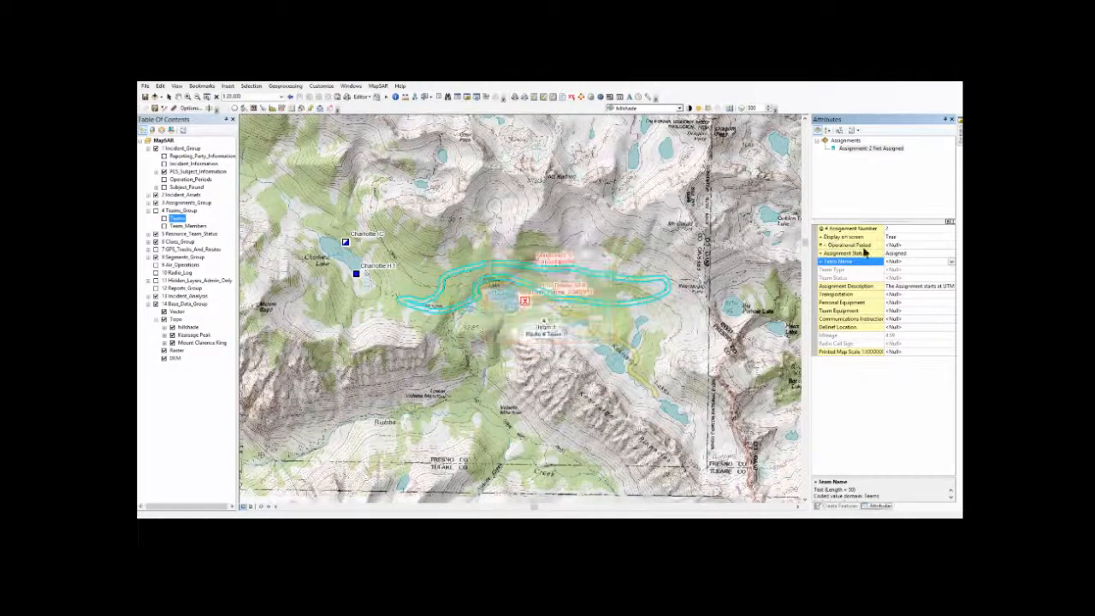
click(952, 265)
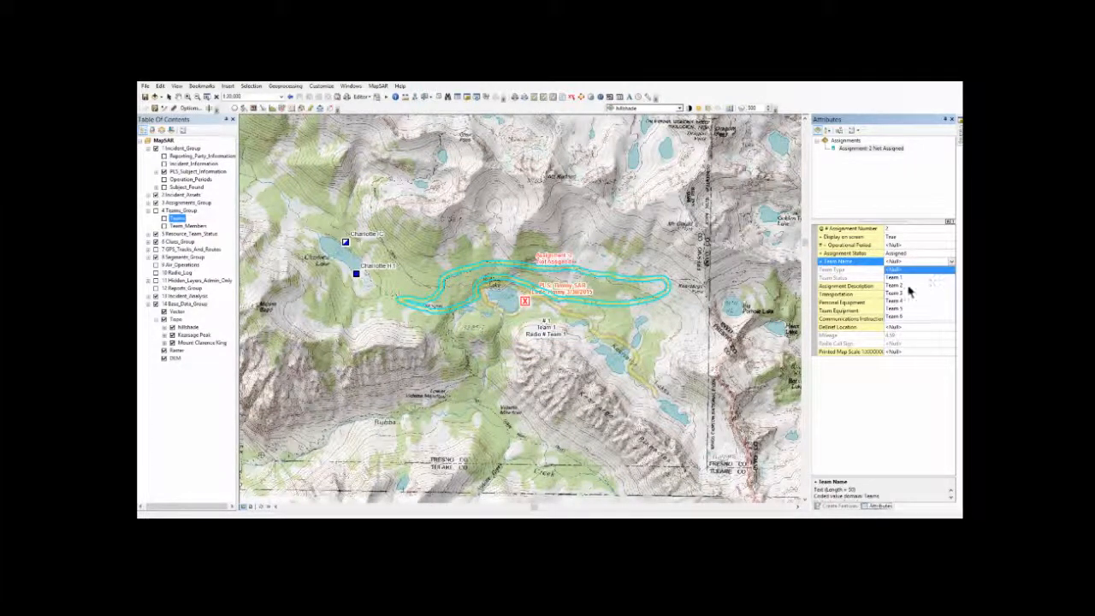
click(911, 292)
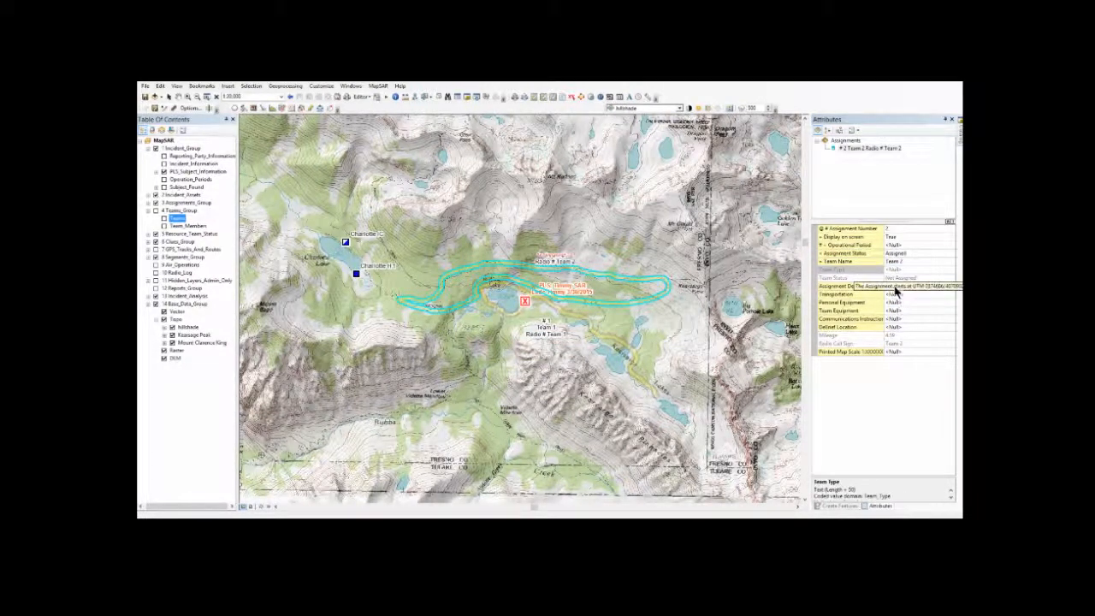
click(890, 287)
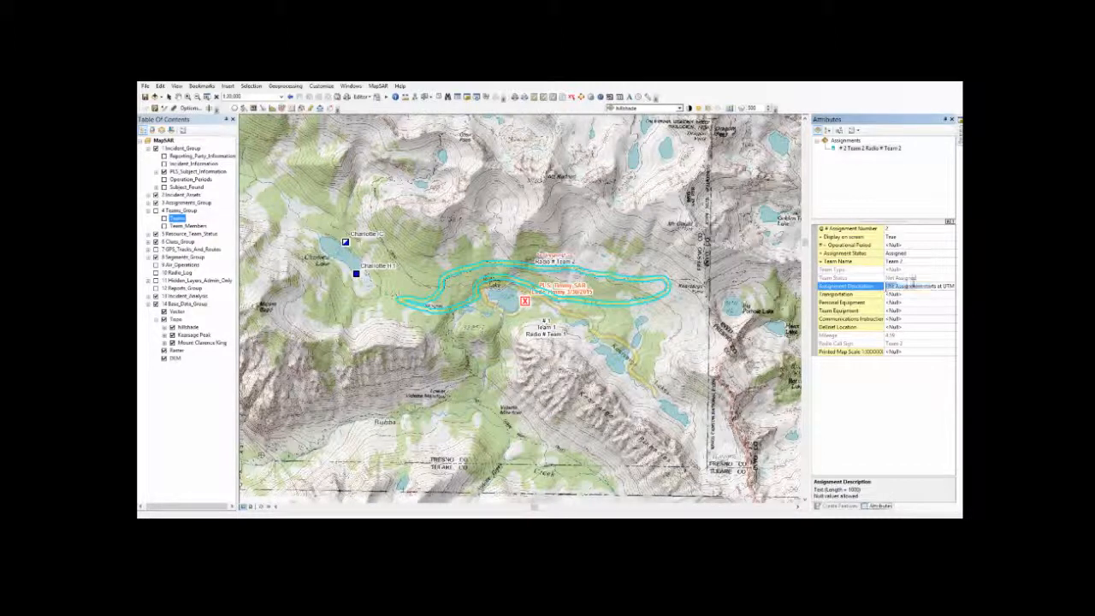
text(Search loop trail from PLS)
Draw a third assignment area with Auto Complete Freehand, extending south and east of the PLS from the second assignment's edge
click(840, 505)
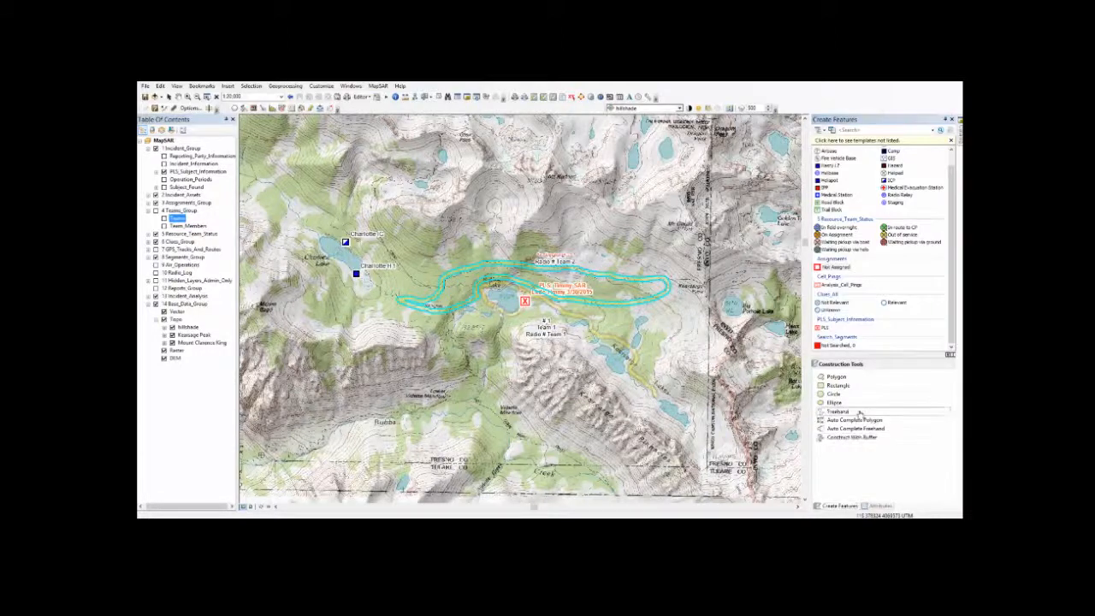
click(857, 413)
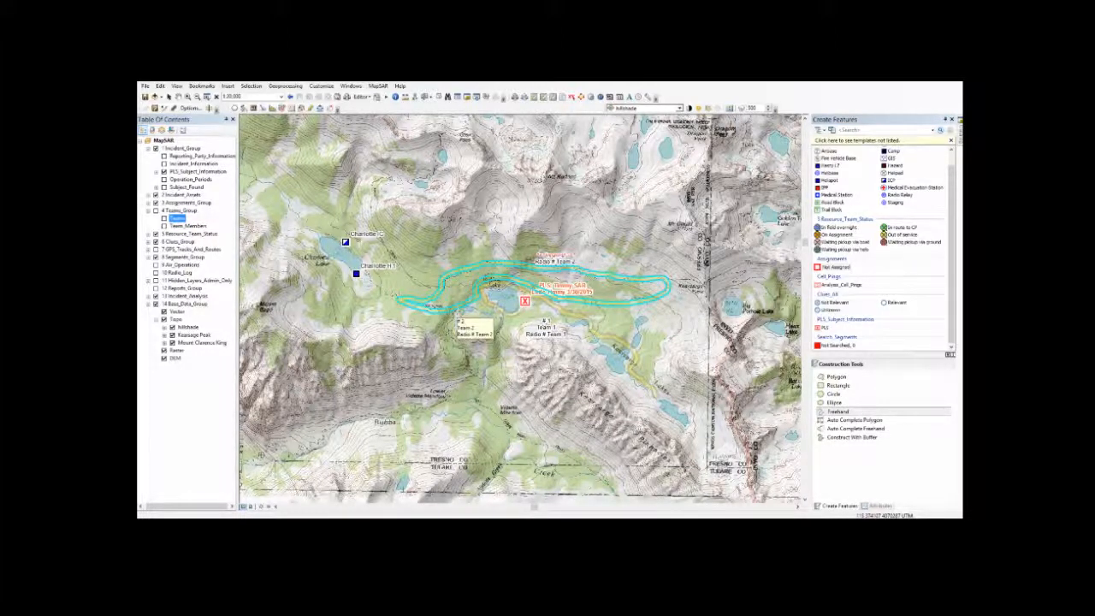
click(843, 428)
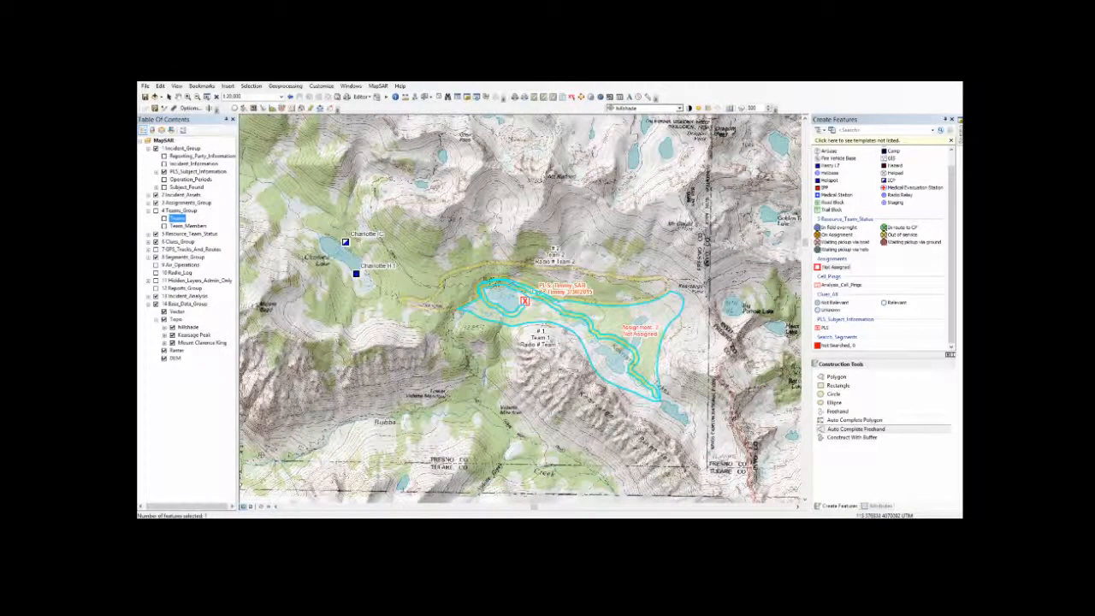
Set the third assignment's operational period to 1, its status to Assigned and its team to Team 3
click(878, 506)
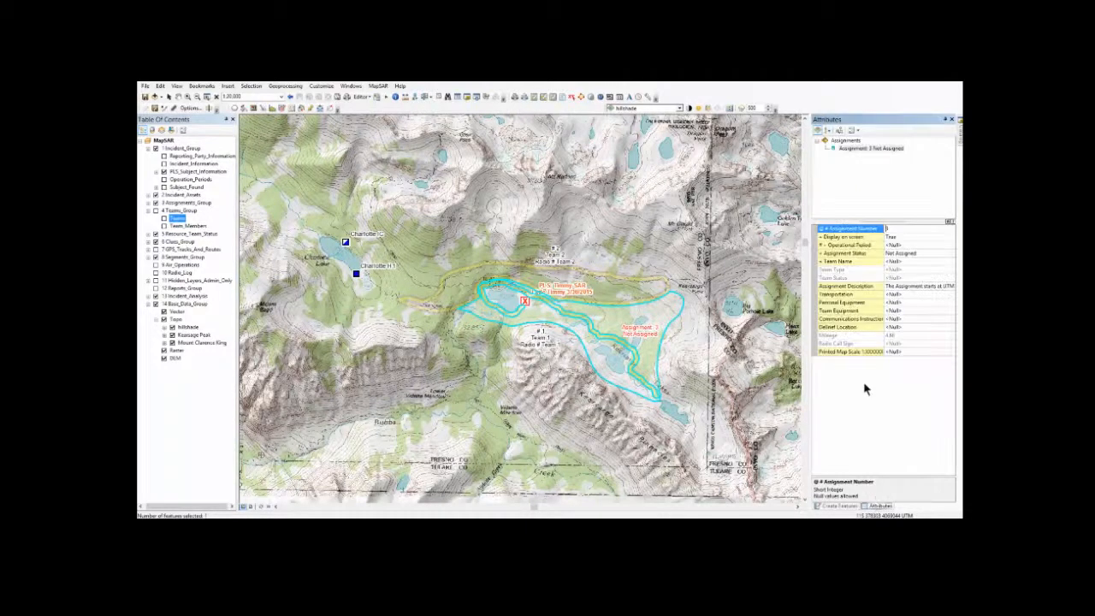
click(906, 247)
click(906, 261)
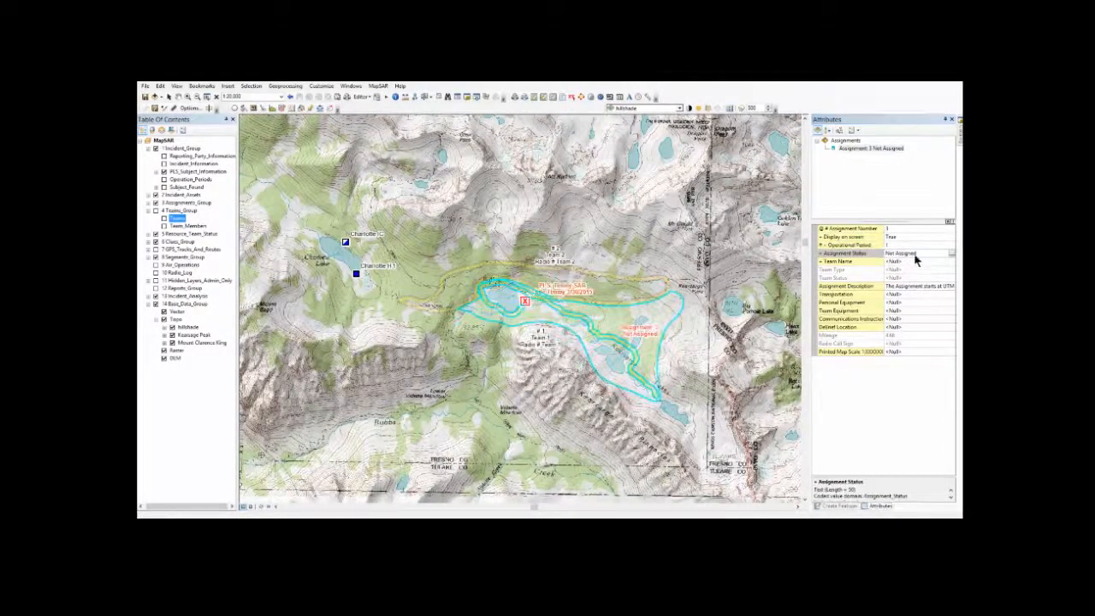
click(953, 253)
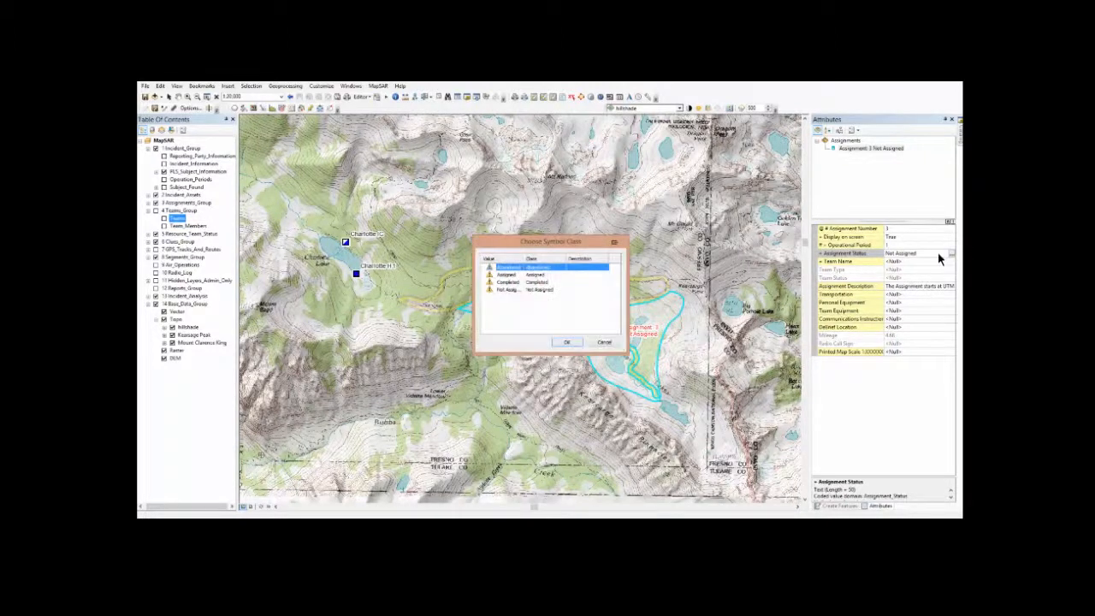
click(536, 275)
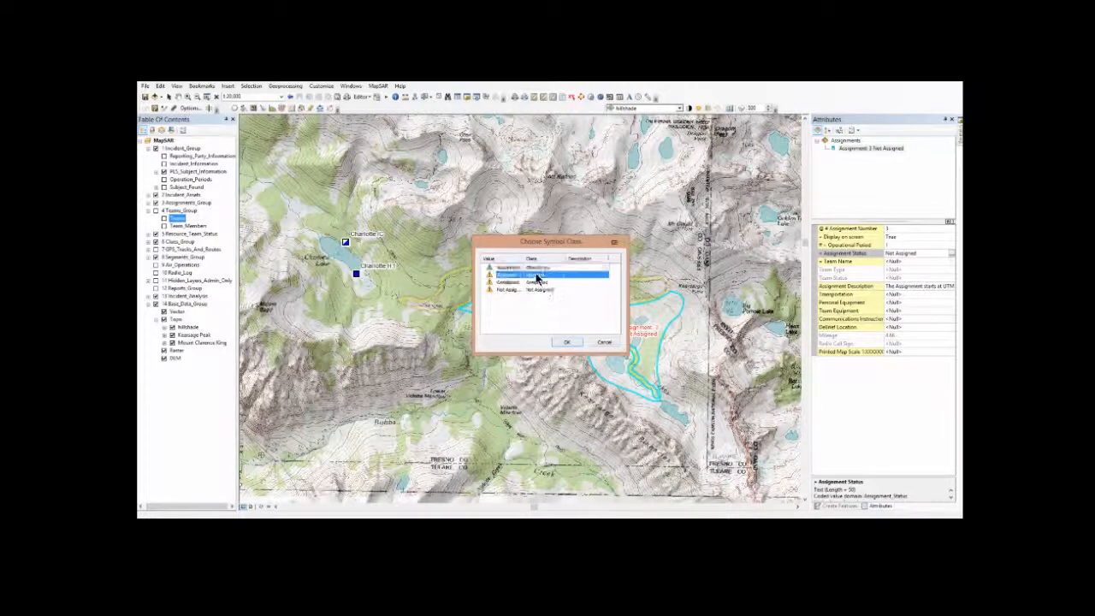
click(567, 342)
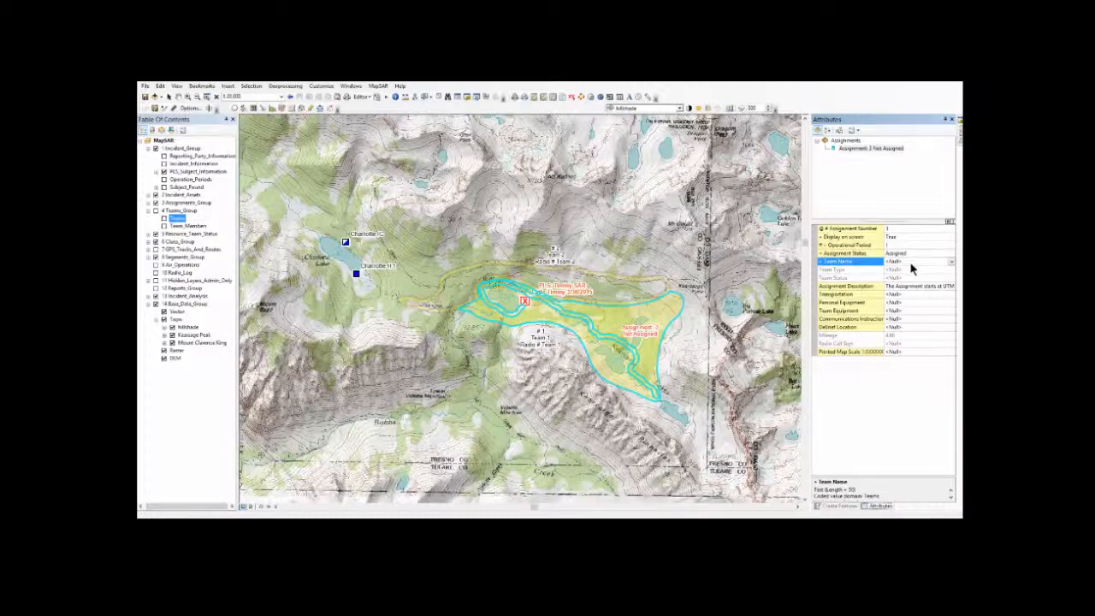
click(953, 263)
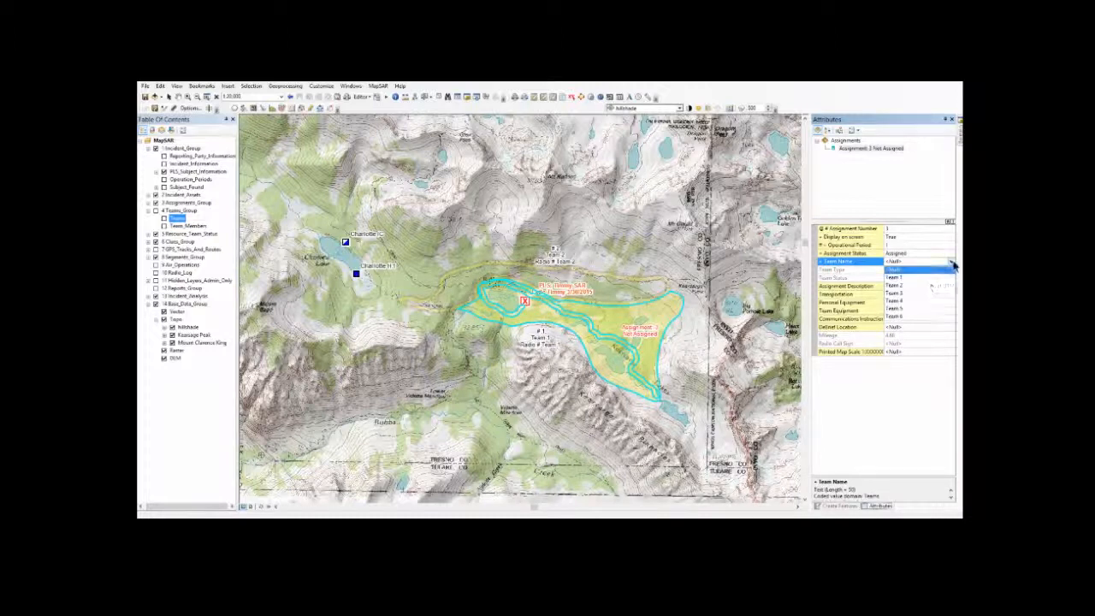
click(907, 293)
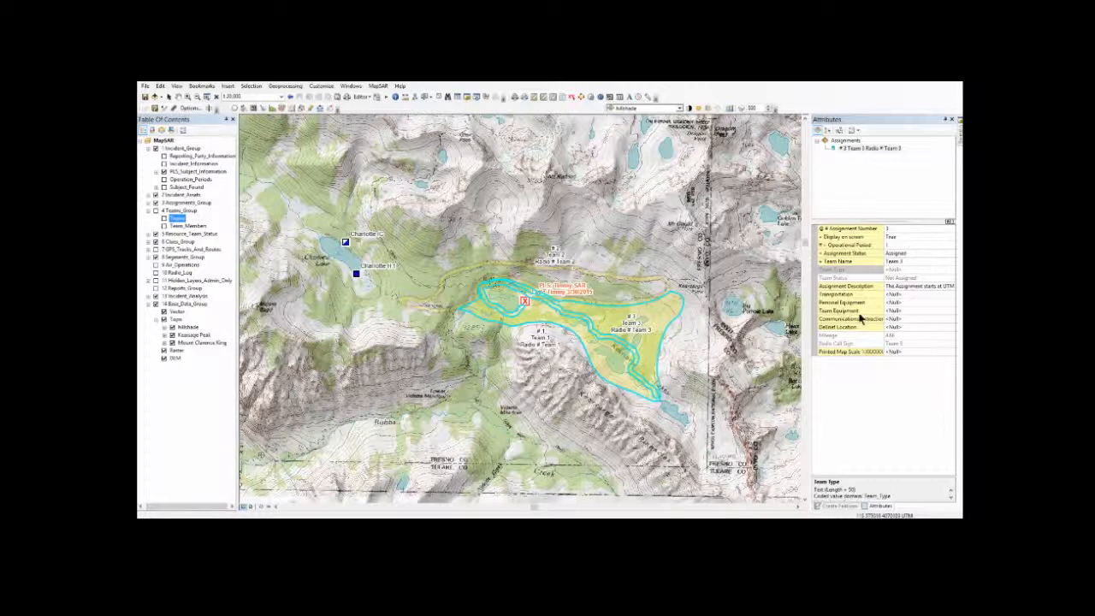
Draw a fourth assignment area with Auto Complete Freehand, adjoining the third area and reaching south past the meadows southwest of the PLS
click(840, 507)
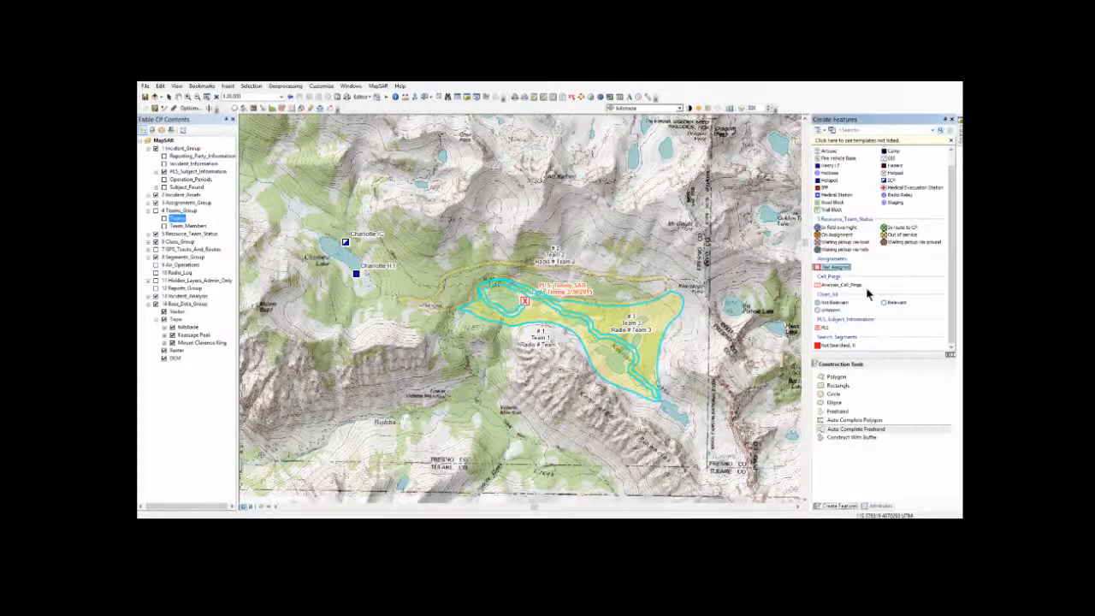
click(839, 412)
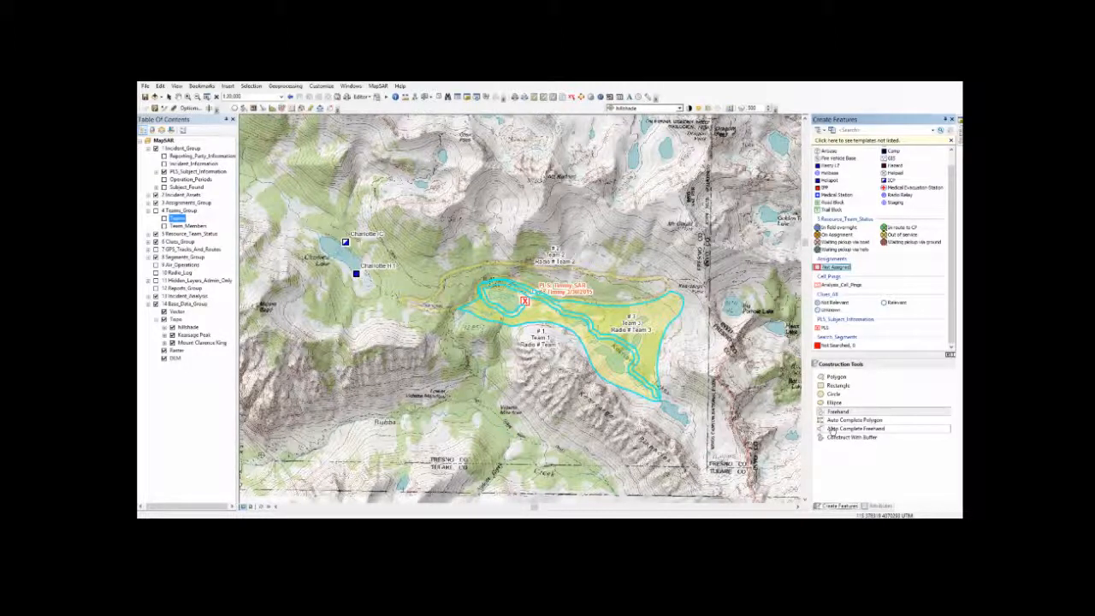
click(830, 429)
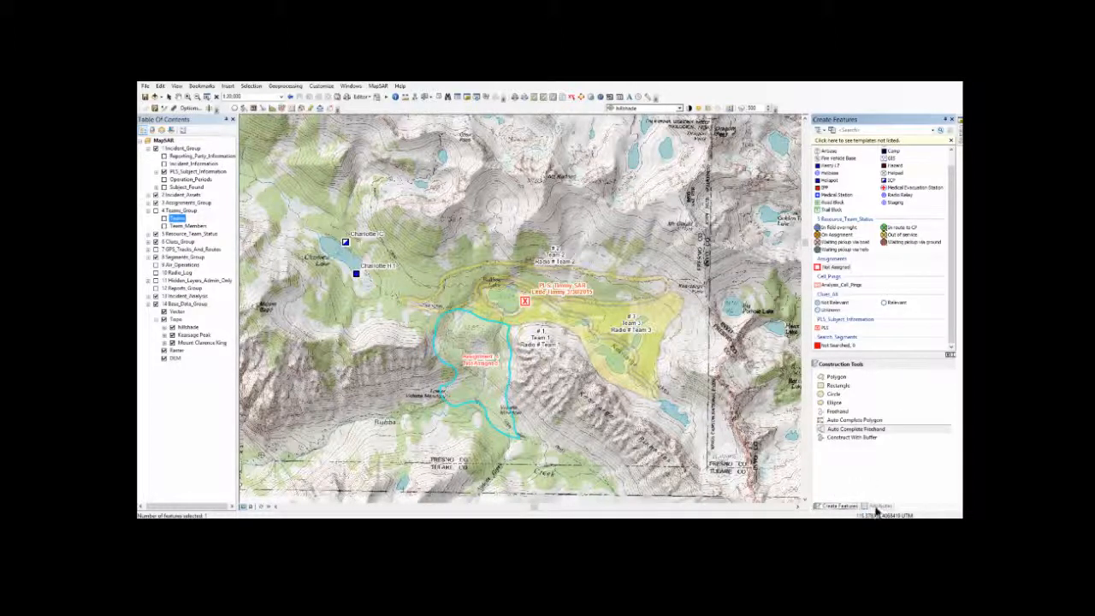
Set the fourth assignment's operational period to 1, its status to Assigned and its team to Team 4
click(878, 508)
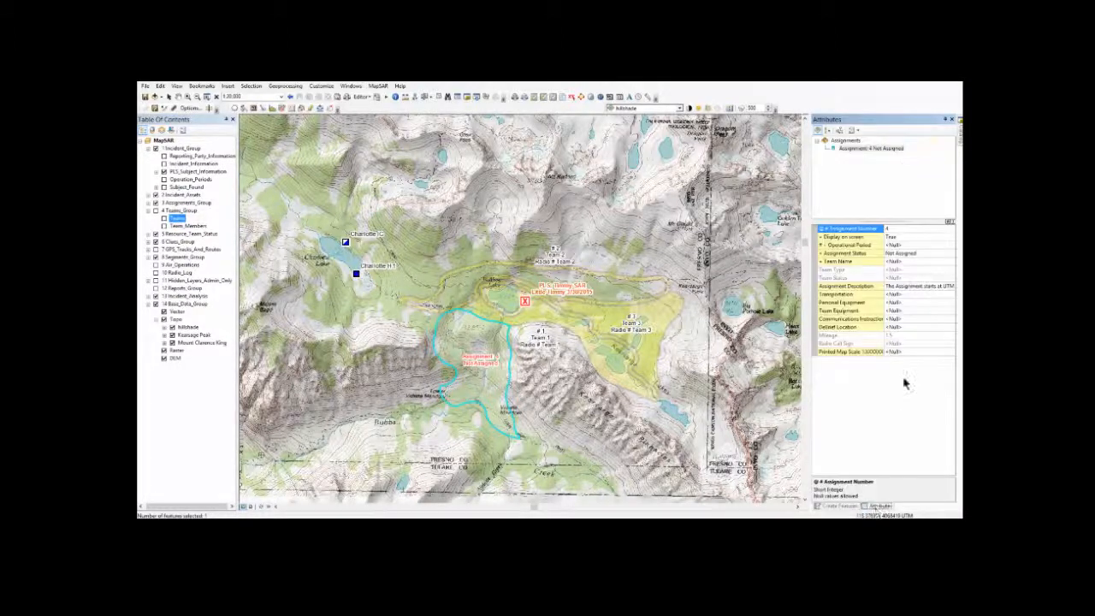
click(911, 247)
click(892, 262)
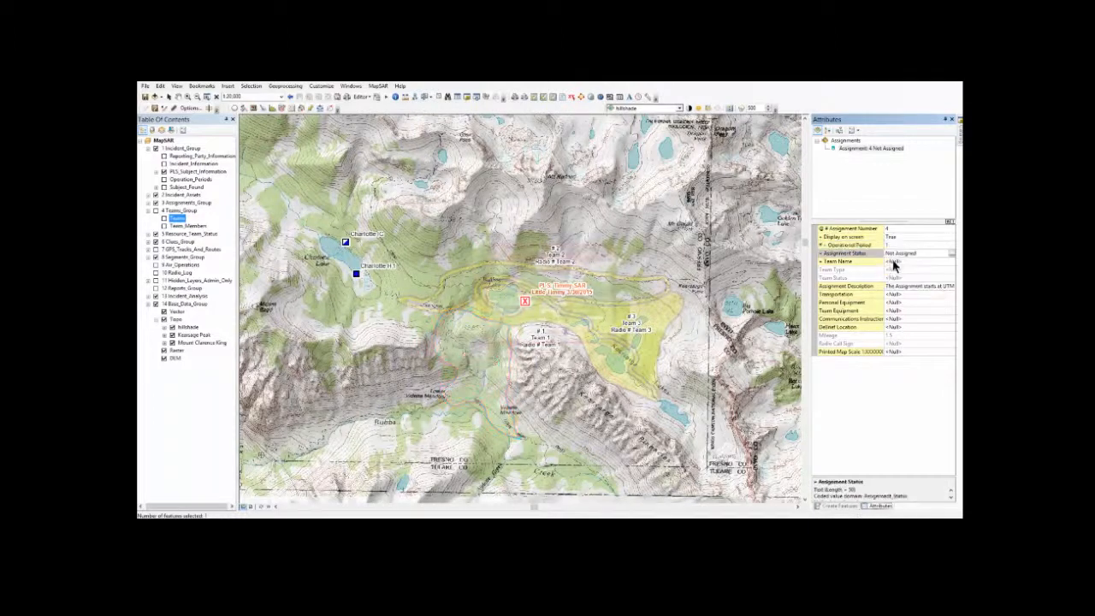
click(905, 255)
click(952, 256)
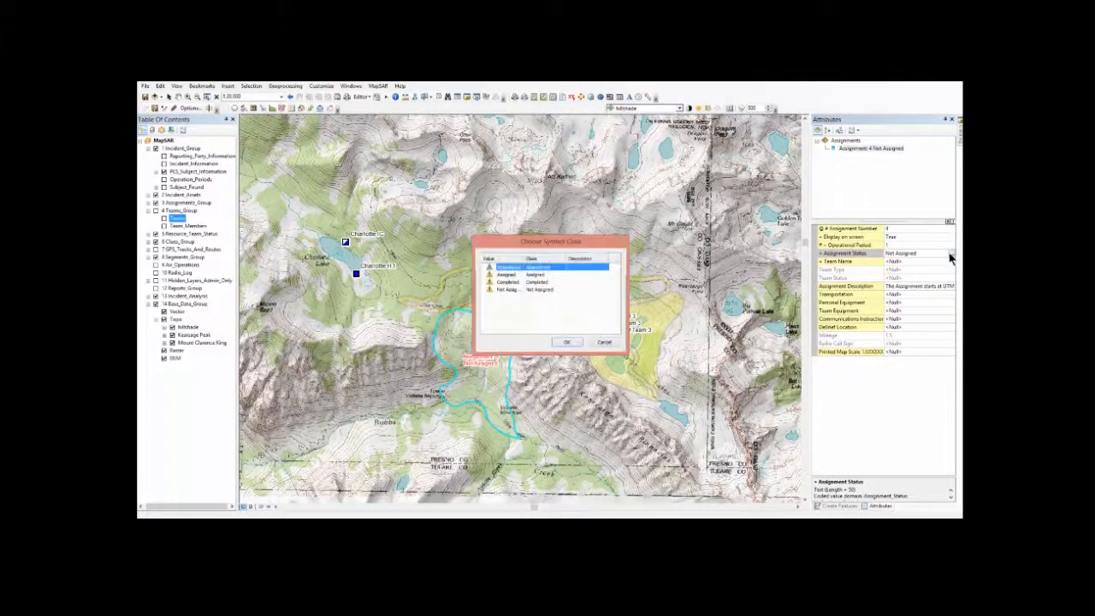
click(544, 275)
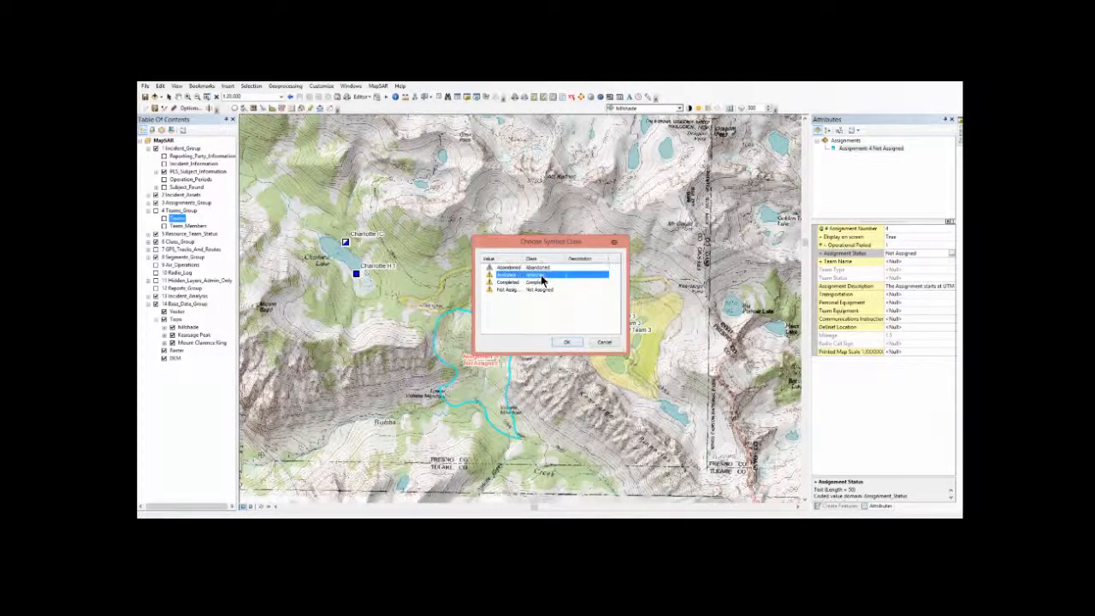
click(569, 341)
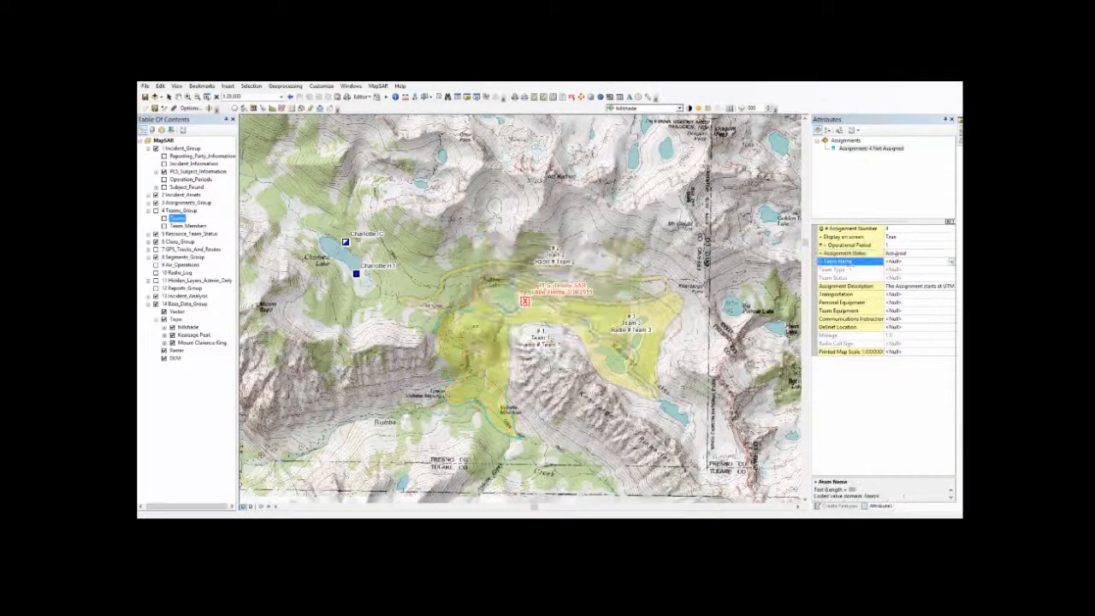
click(951, 262)
click(908, 305)
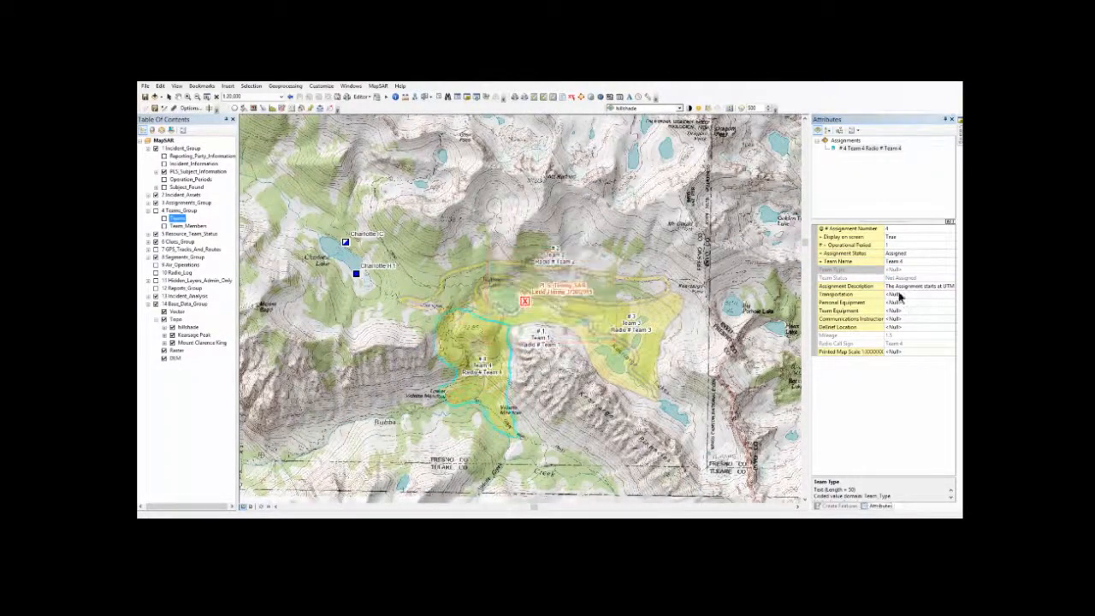
Replace the fourth assignment's description with a search from Bullfrog down to Vidette Meadow and return
click(894, 291)
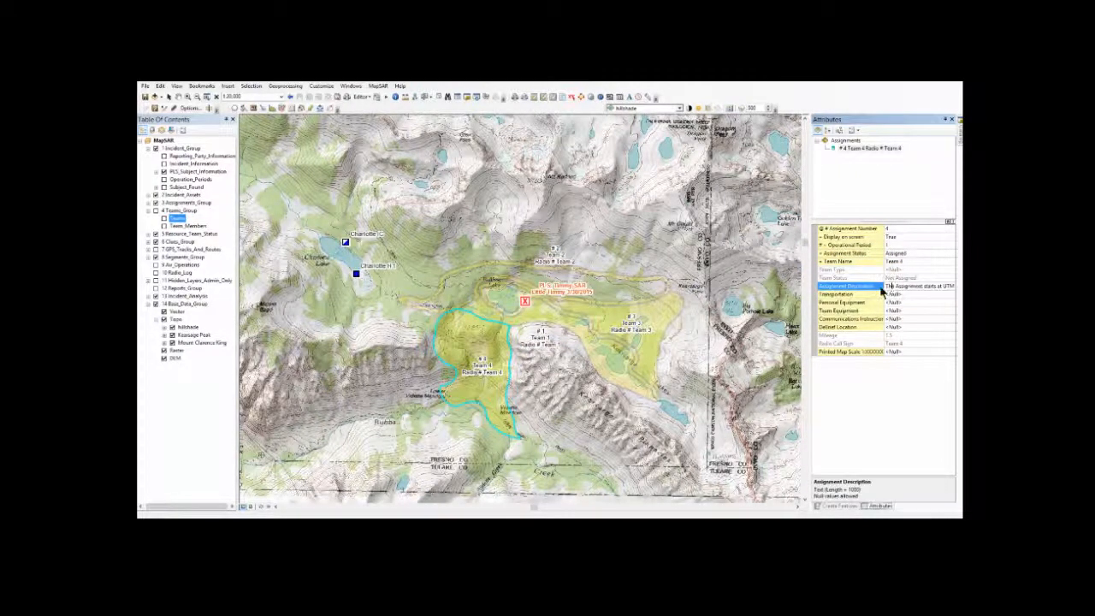
click(894, 287)
text(S)
text(lfrog)
text( down to)
text( Vidette)
text( Meadow and Re)
text(turn)
End the editing session and hide the Create Features pane
click(835, 505)
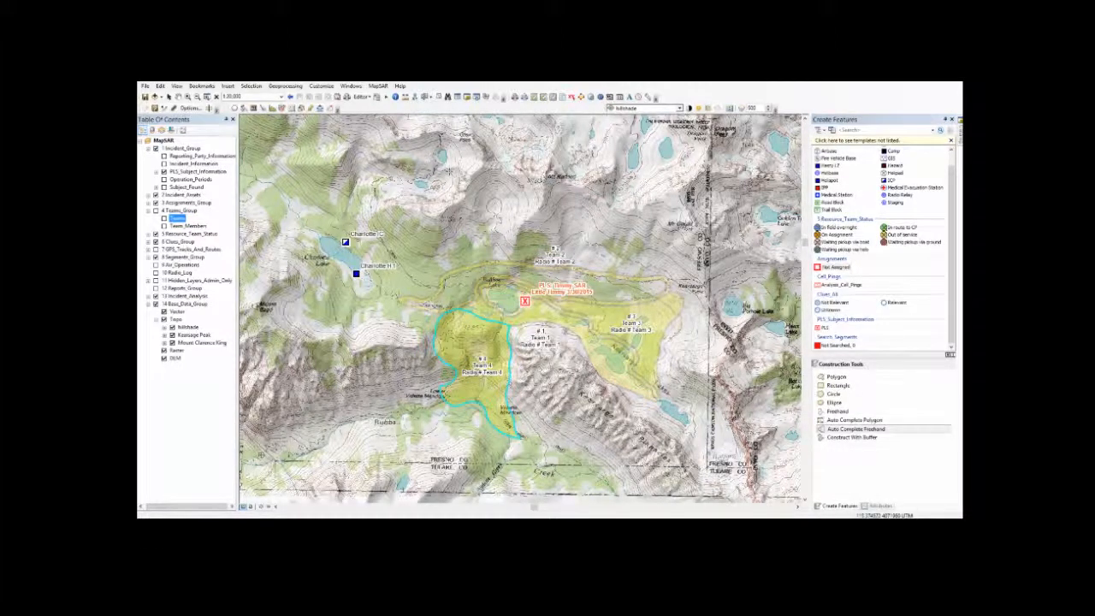
click(347, 97)
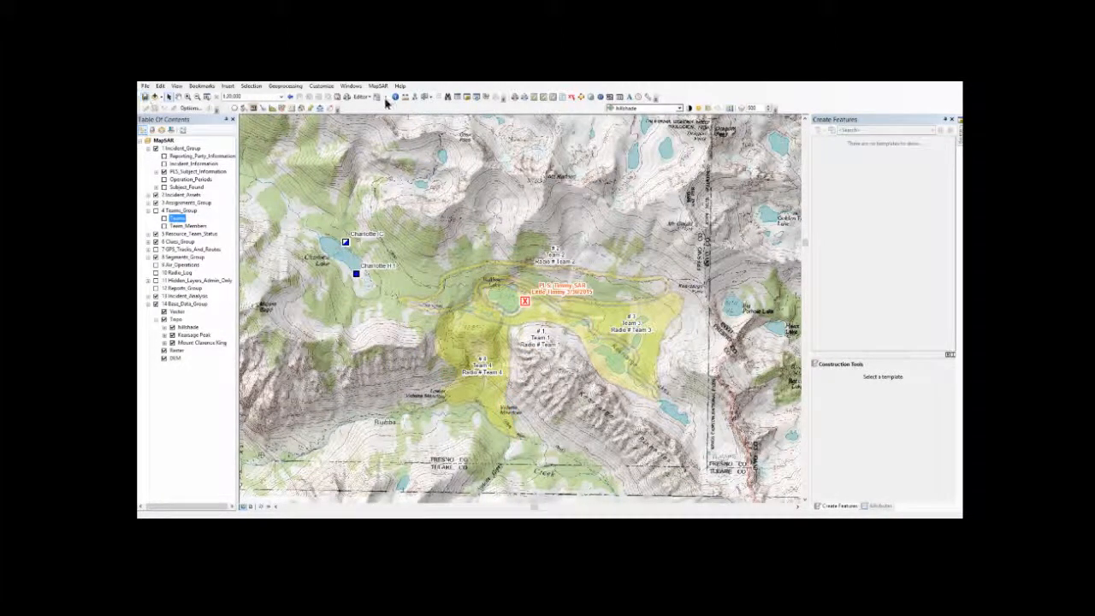
click(946, 120)
click(947, 121)
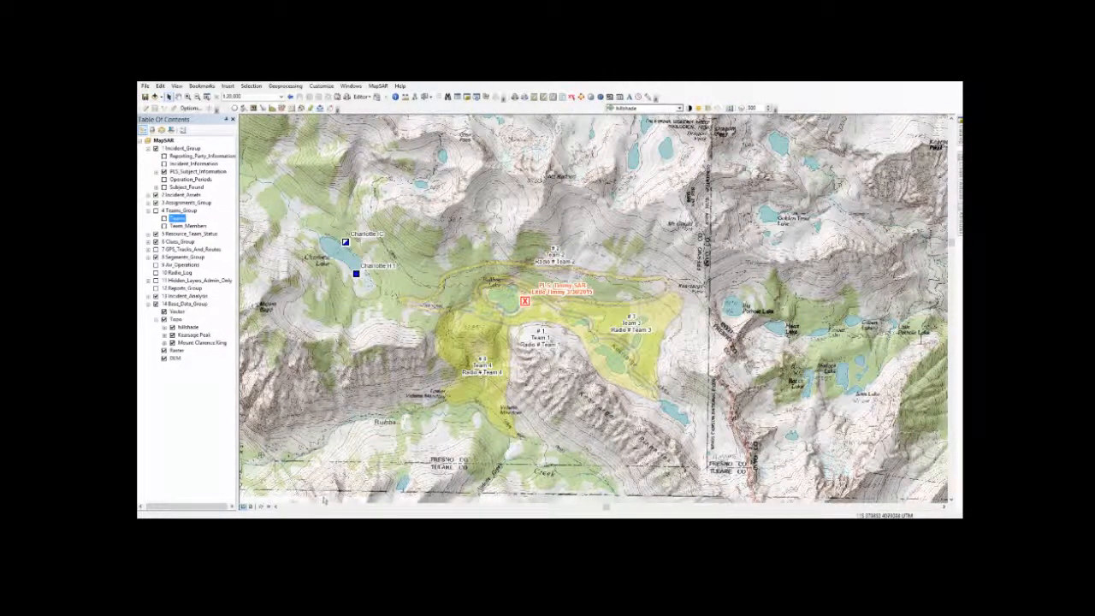
Switch the map to layout view and dock the floating Layout toolbar with the other toolbars
click(252, 508)
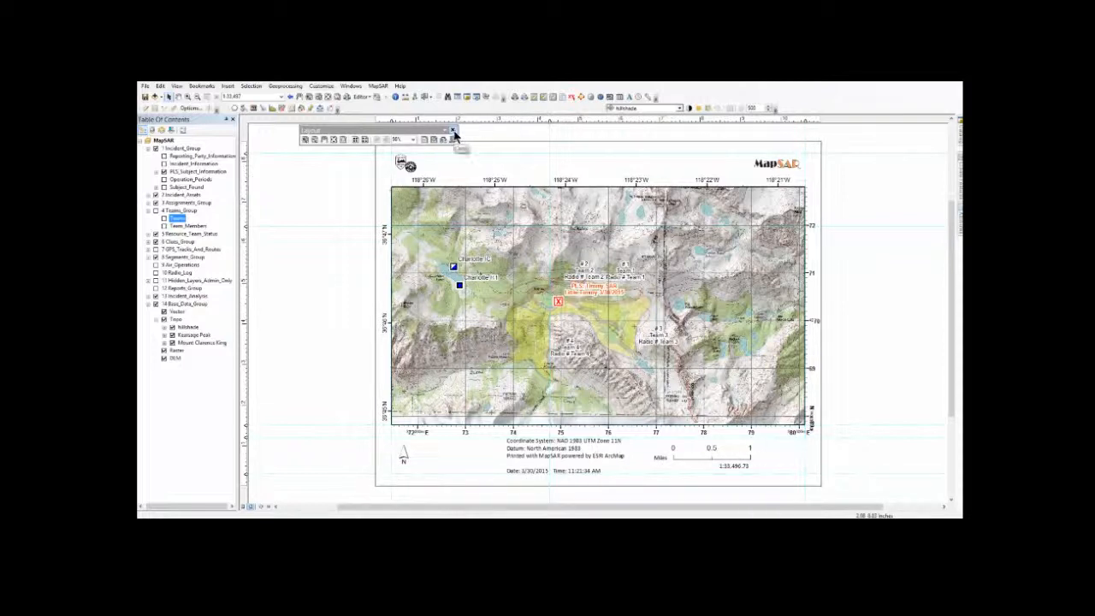
drag(419, 132, 737, 130)
drag(629, 127, 566, 109)
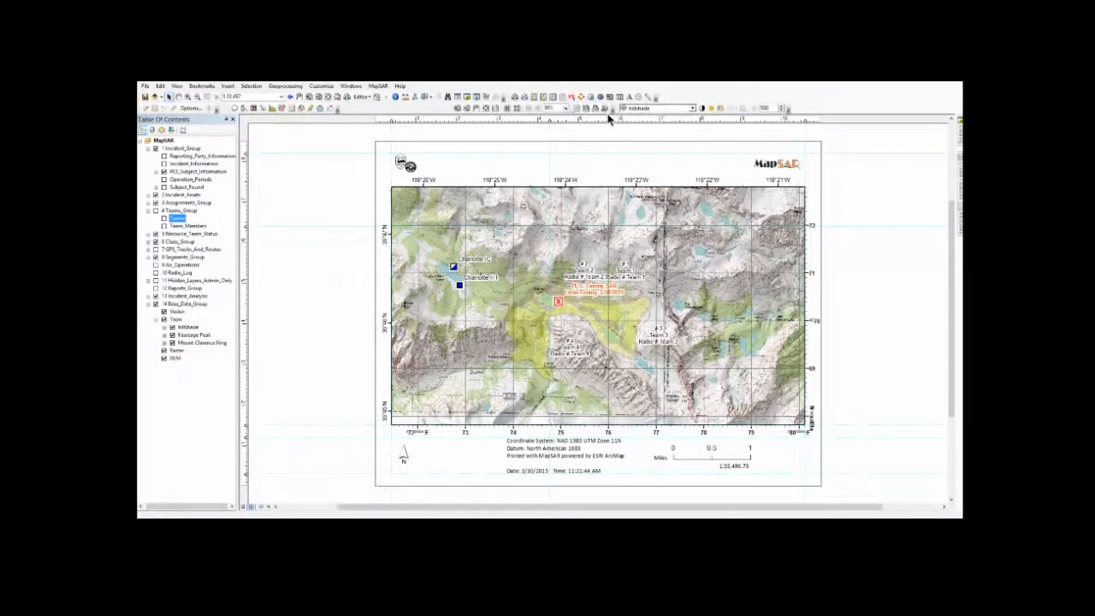
Start Make Assignment Maps and browse for its map template in the incident's Map_Templates\Team_Assignment_Maps folder on C:
click(544, 98)
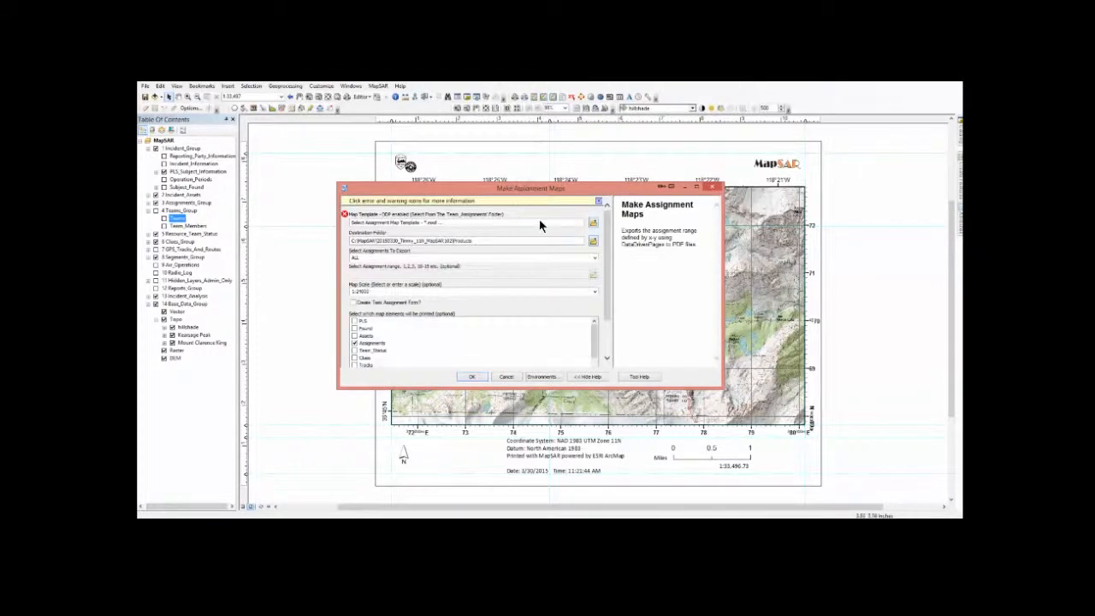
click(593, 222)
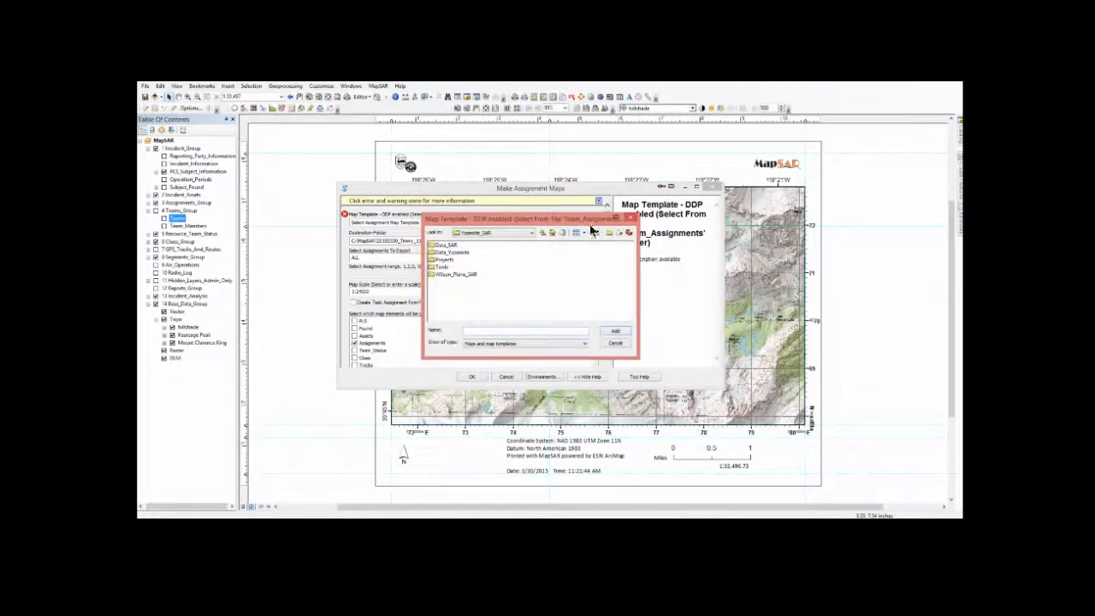
click(532, 233)
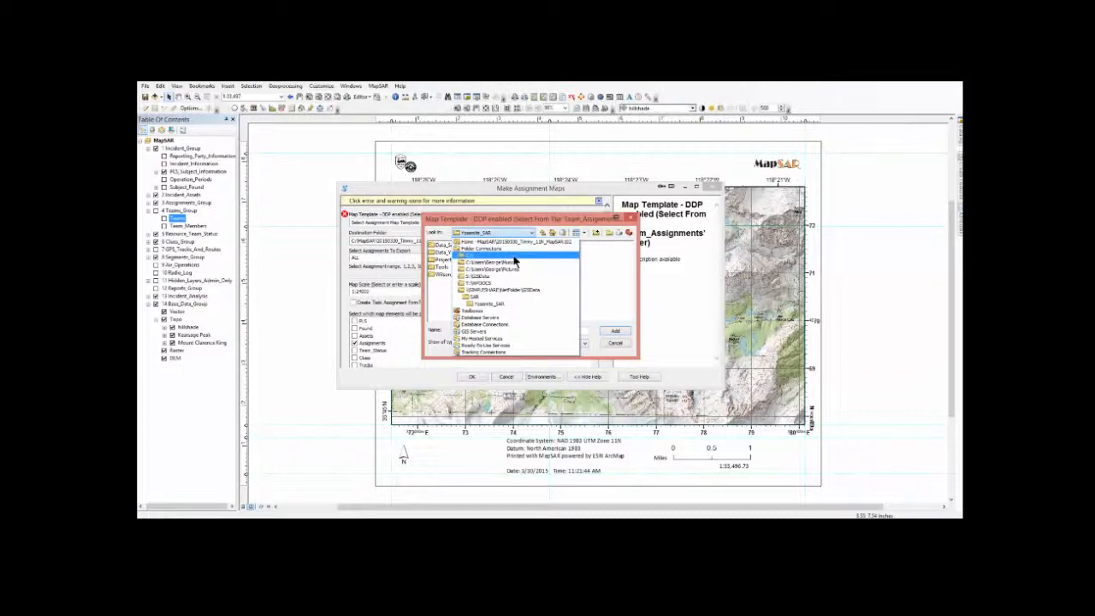
click(513, 257)
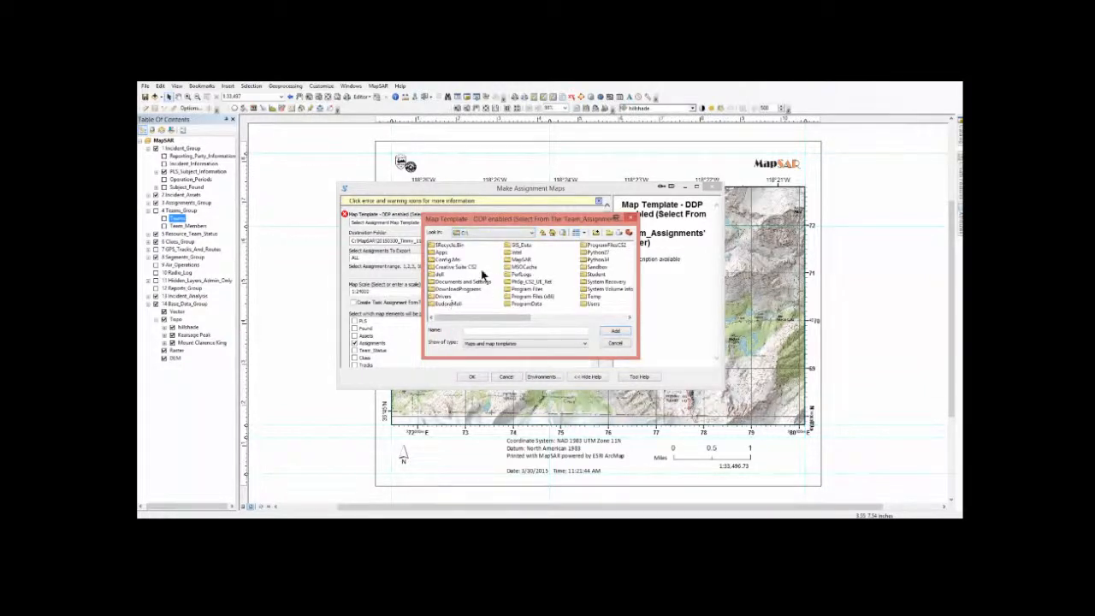
click(510, 260)
double_click(510, 260)
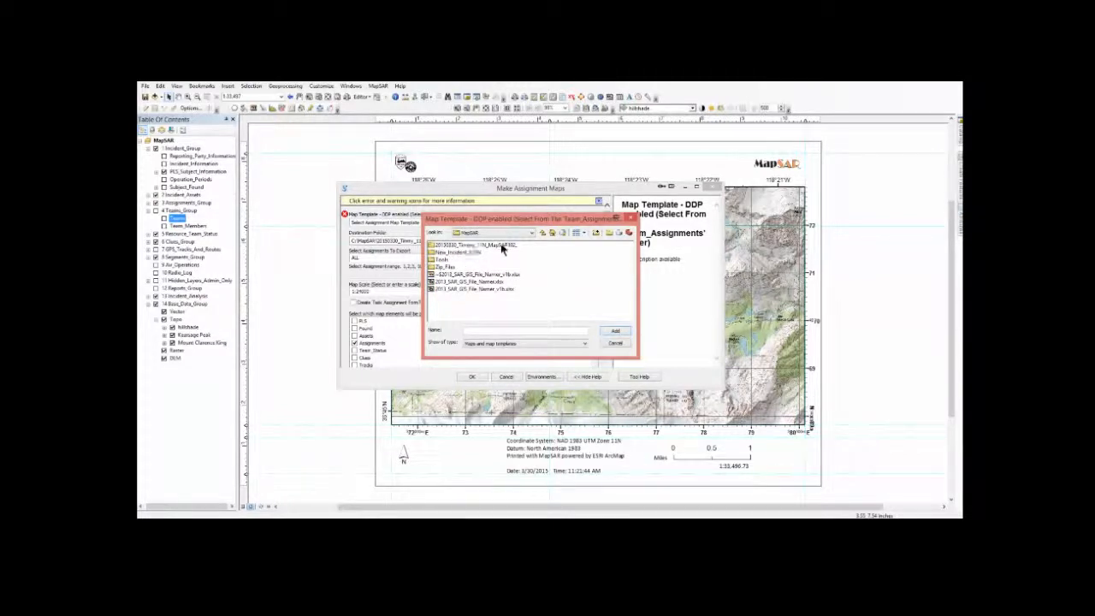
double_click(431, 247)
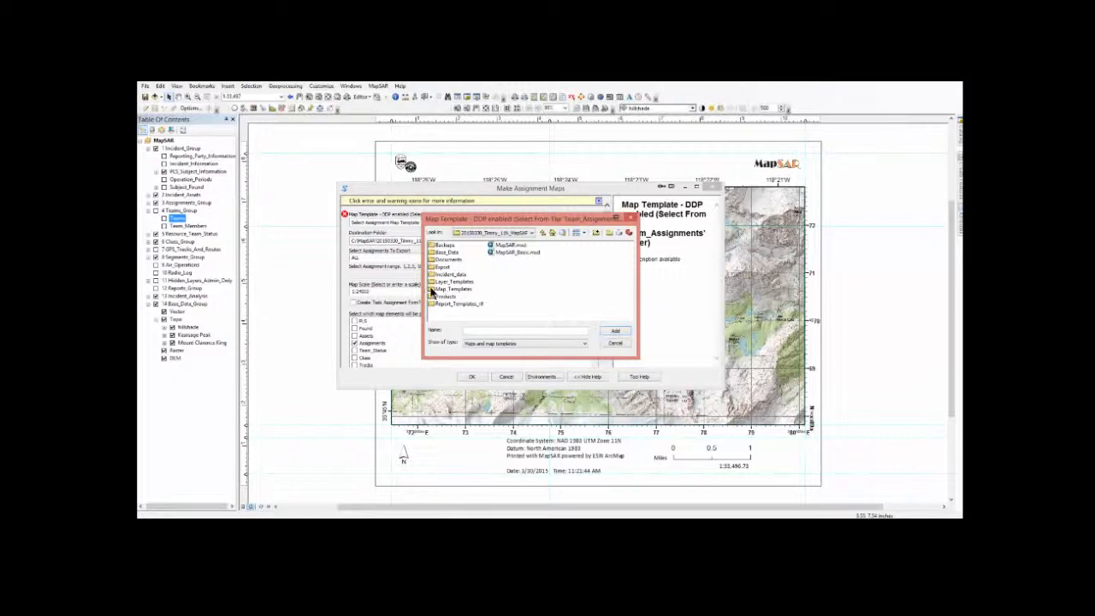
double_click(439, 289)
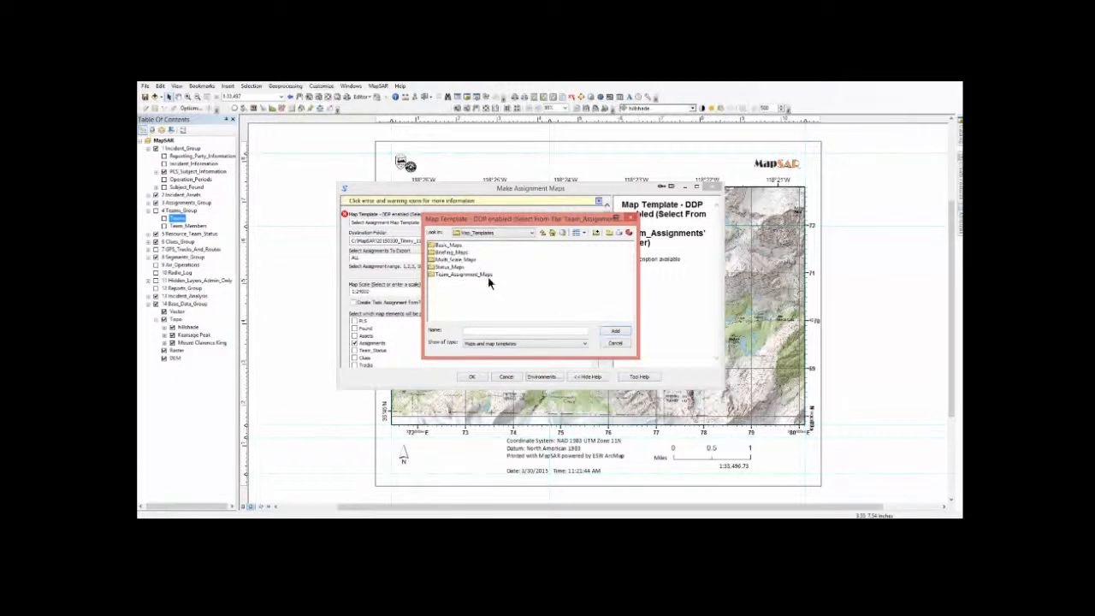
double_click(430, 276)
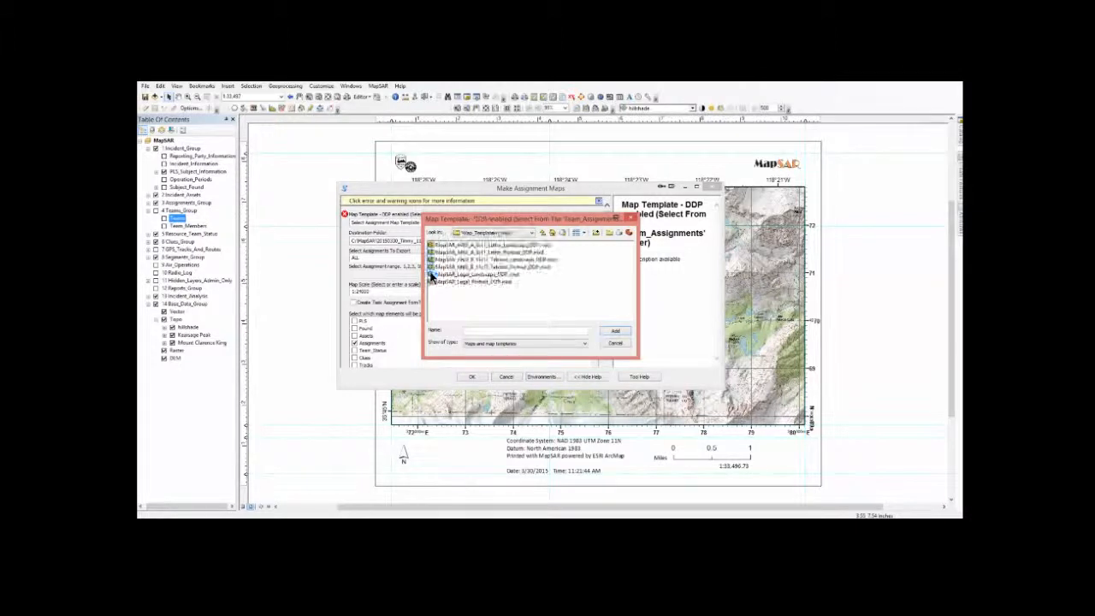
Use MapSAR_ANSI_A_8x11_Letter_Portrait_DDP.mxd from the Team_Assignment_Maps folder as the map template
click(531, 232)
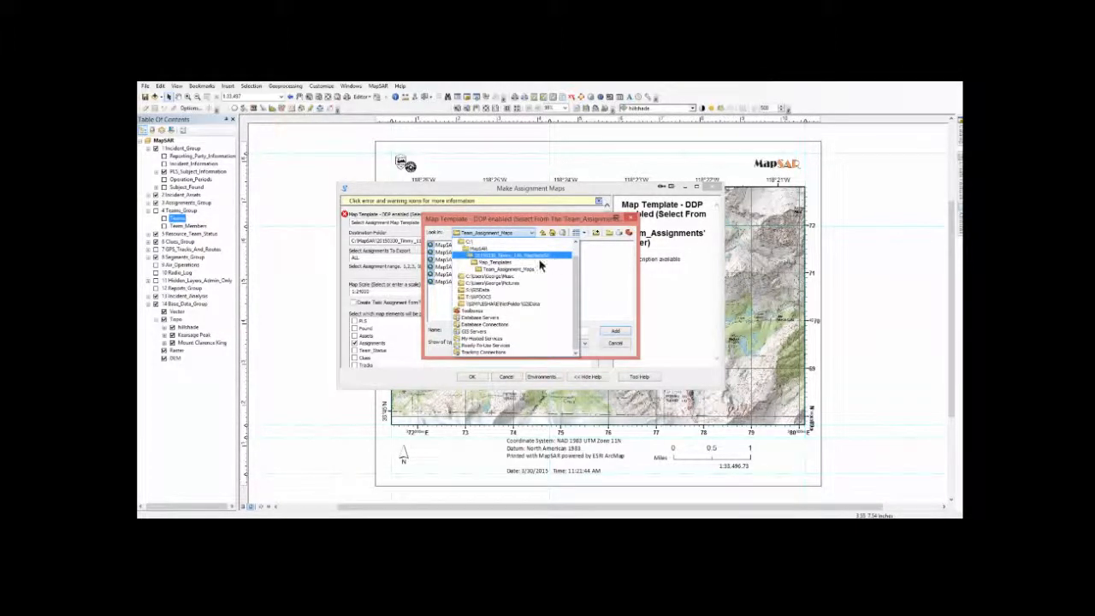
click(523, 272)
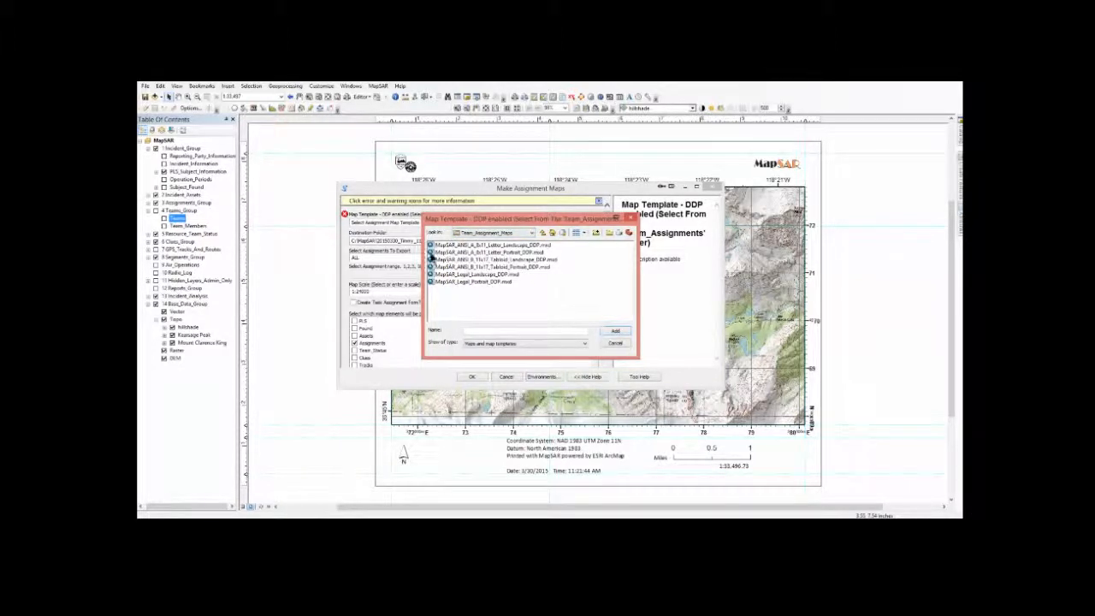
click(433, 254)
click(612, 333)
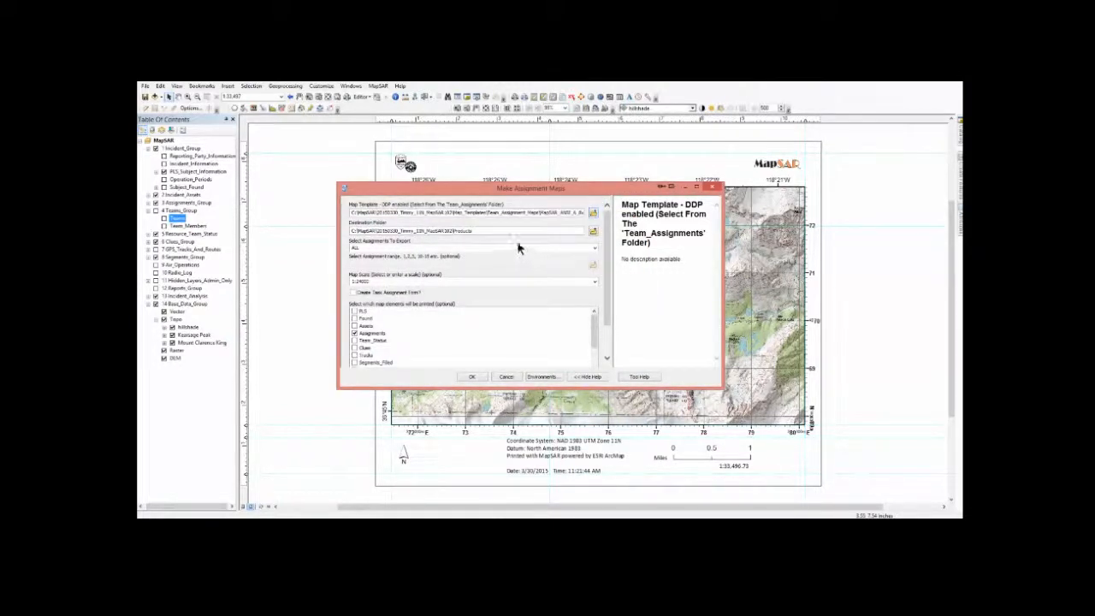
Create a folder named OP1 inside the incident's Products folder and set it as the destination for the assignment maps
click(593, 232)
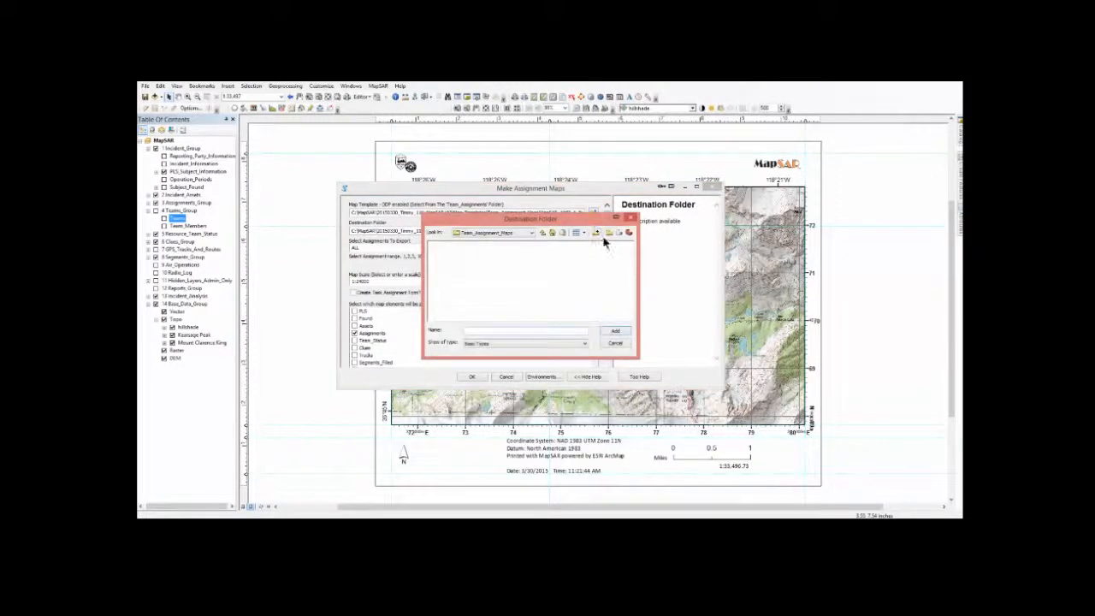
click(532, 233)
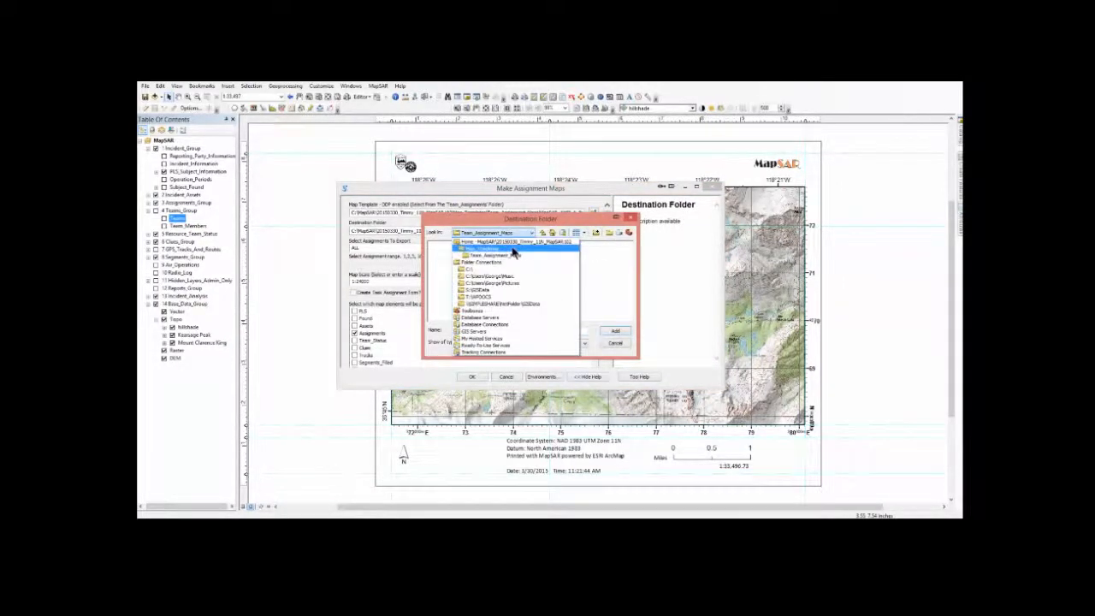
click(510, 242)
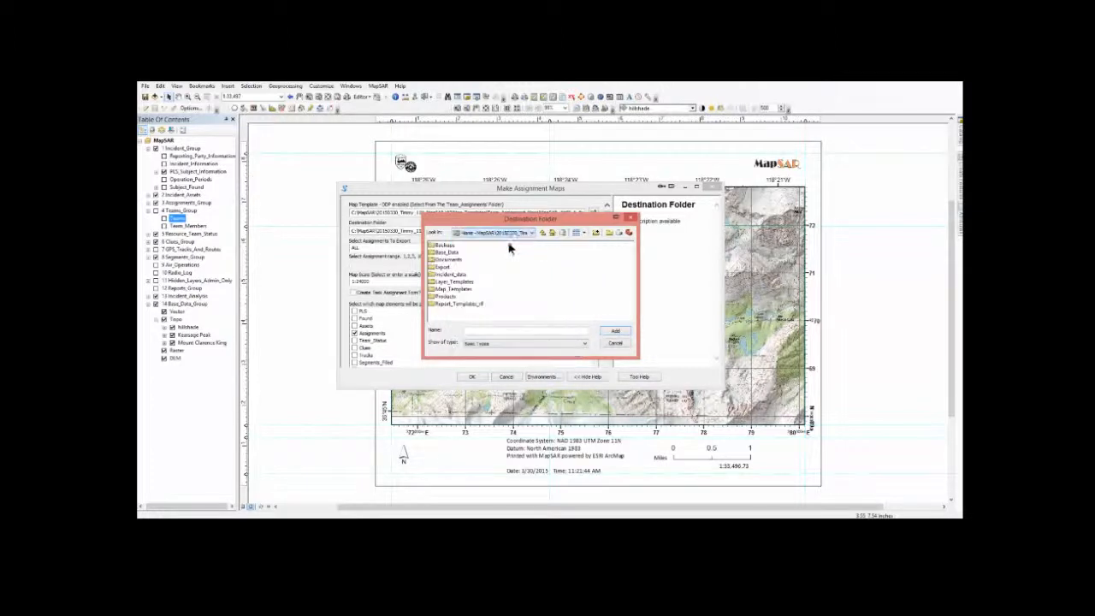
double_click(438, 296)
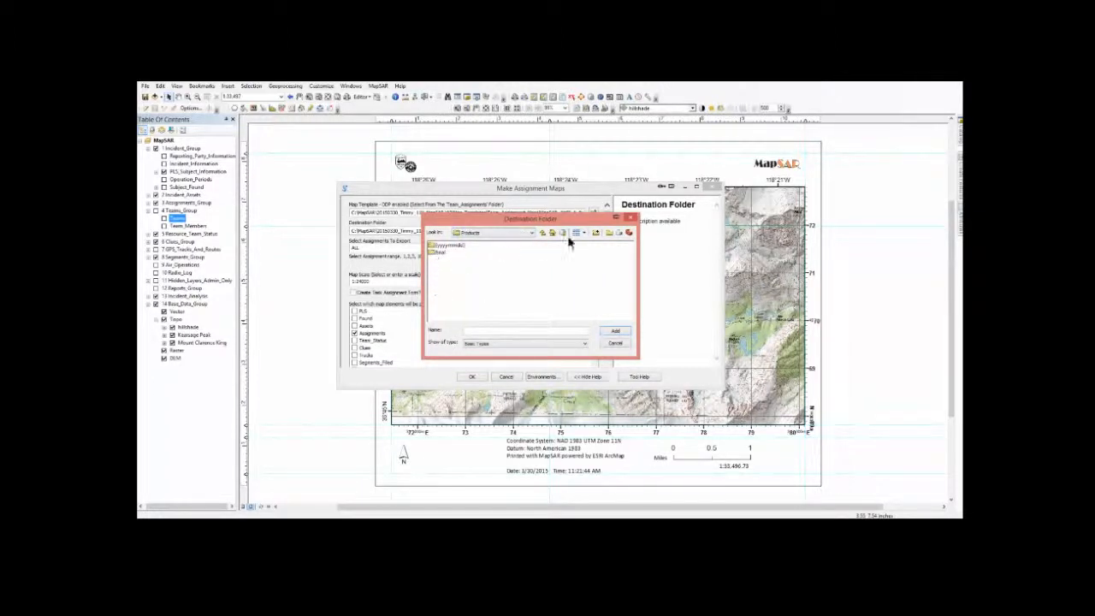
click(609, 234)
text(2)
text(P1)
key(Return)
click(438, 261)
click(615, 332)
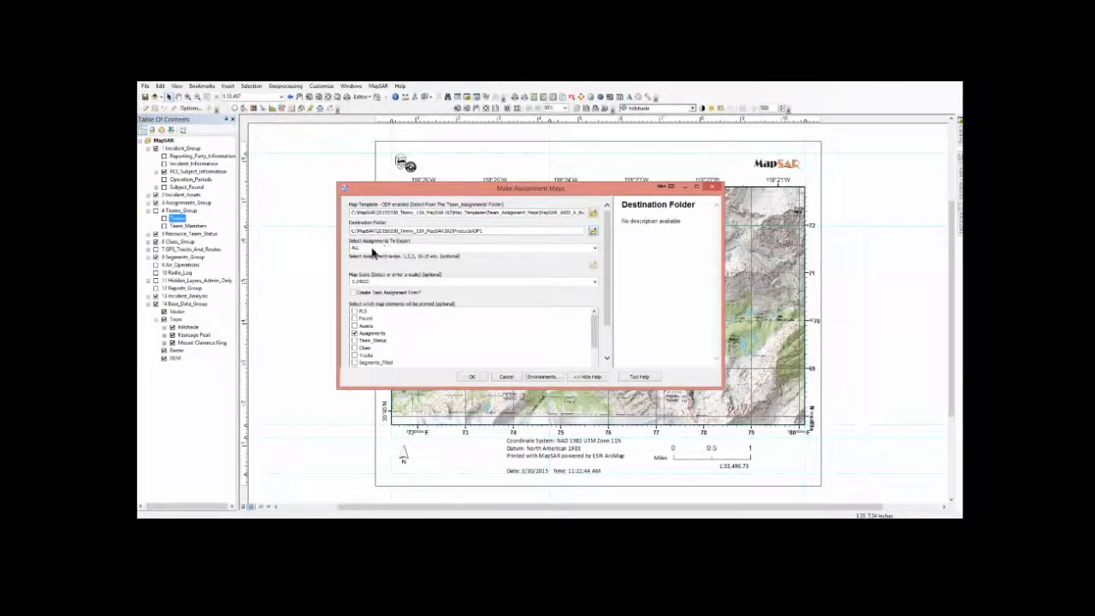
Export the maps for all assignments with PLS and Assets included alongside Assignments, and close the completed run's report
click(594, 249)
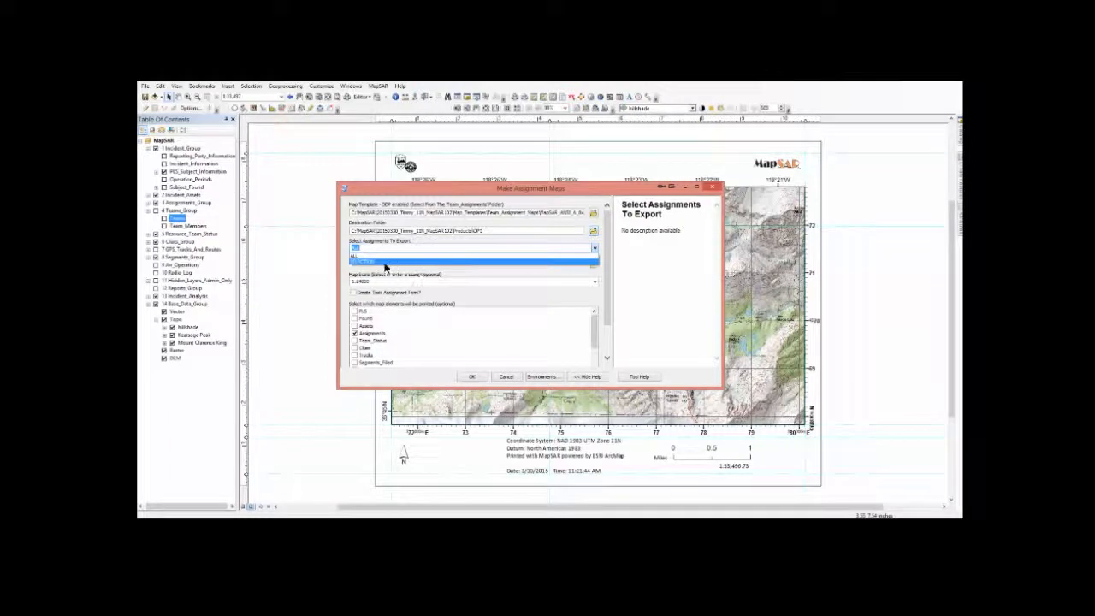
click(354, 255)
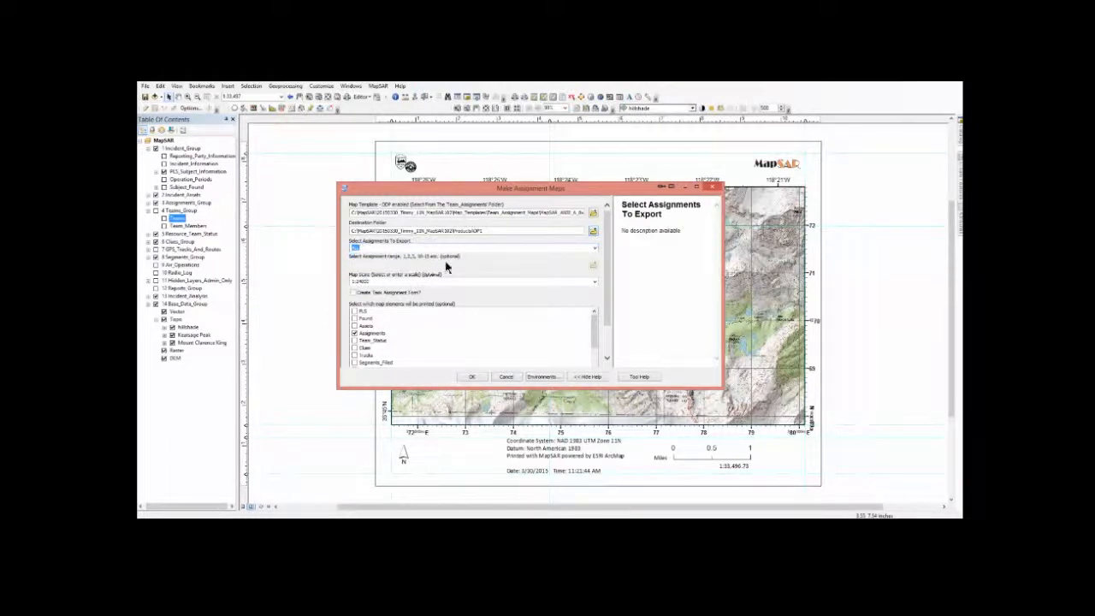
click(355, 312)
click(355, 326)
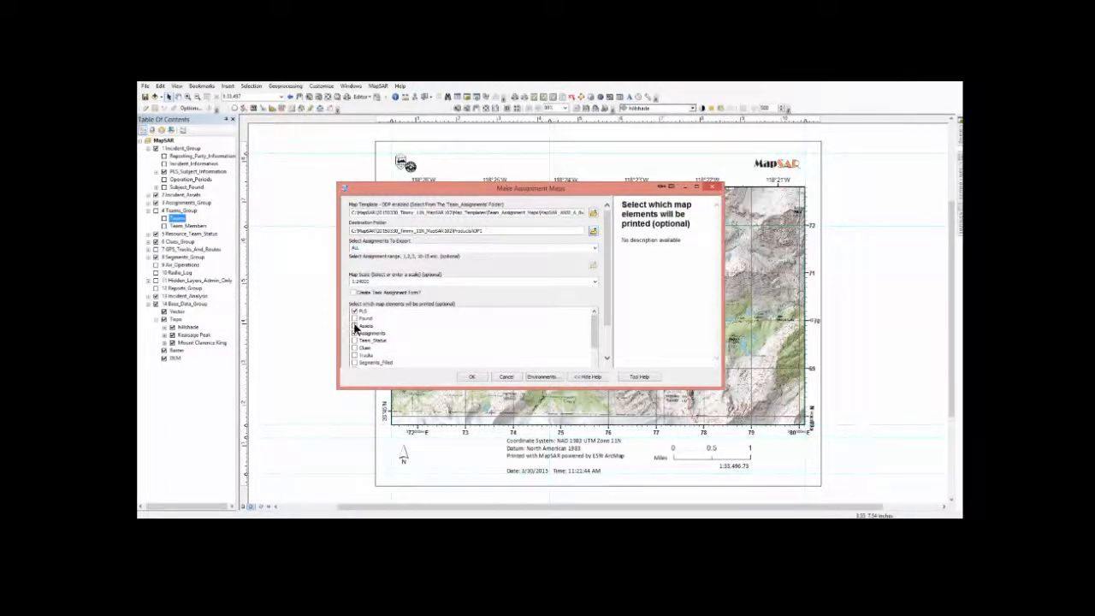
scroll(379, 338, down, 2)
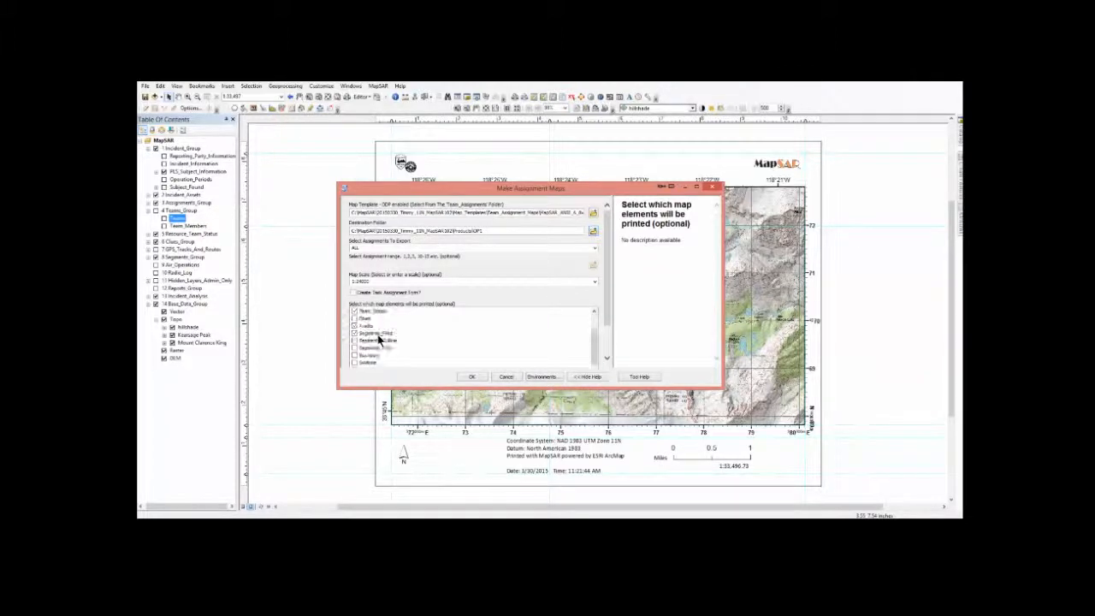
scroll(362, 344, up, 2)
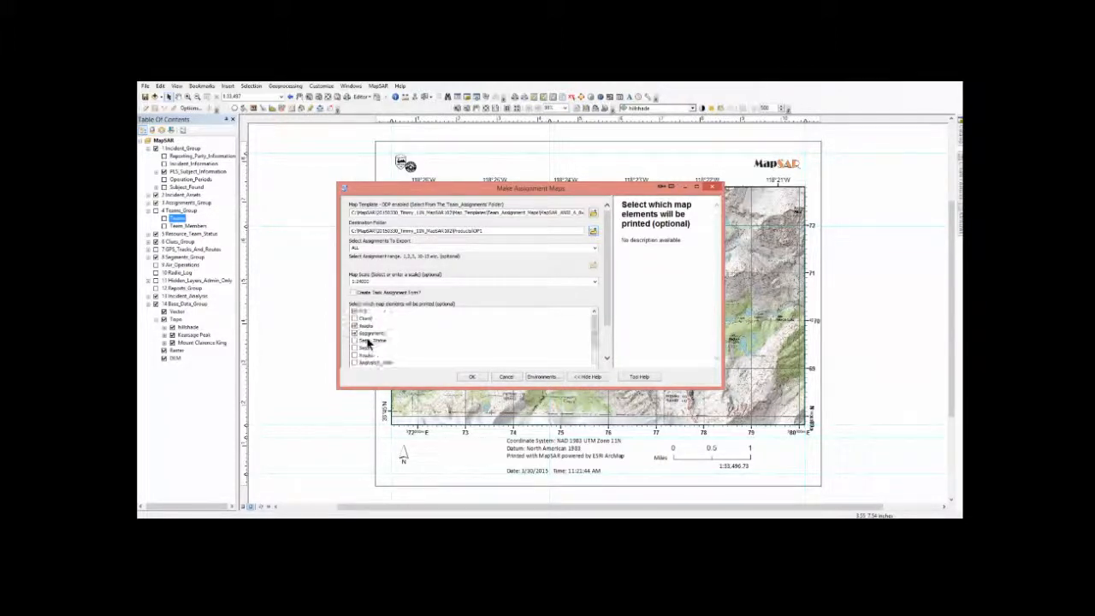
click(475, 377)
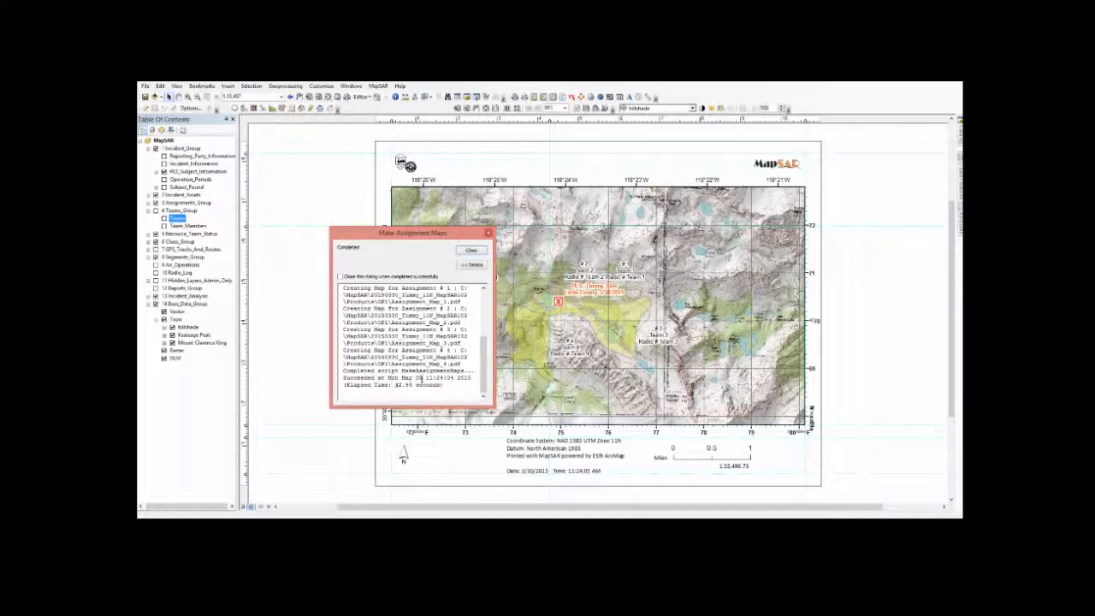
click(472, 251)
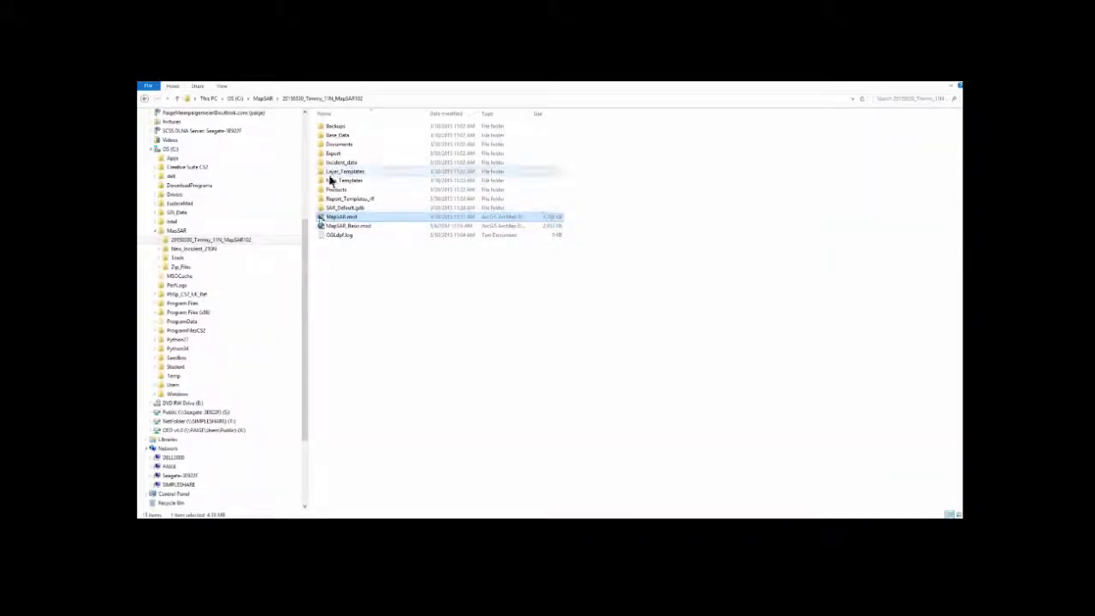
Open Team_Assignment_Map_1.pdf from the OP1 folder inside the incident's Products folder
double_click(325, 190)
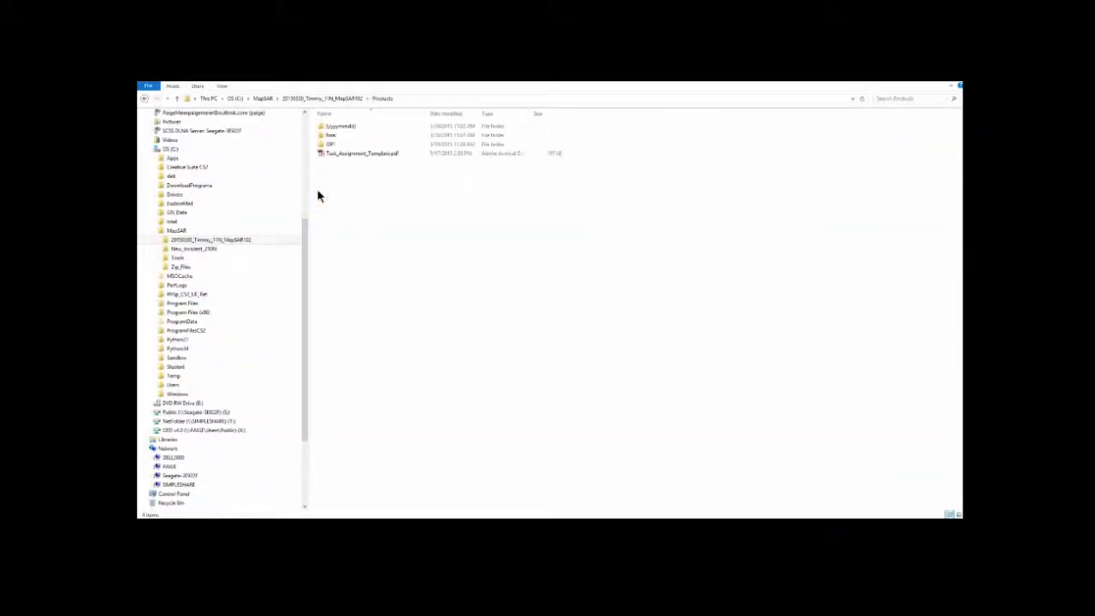
double_click(323, 145)
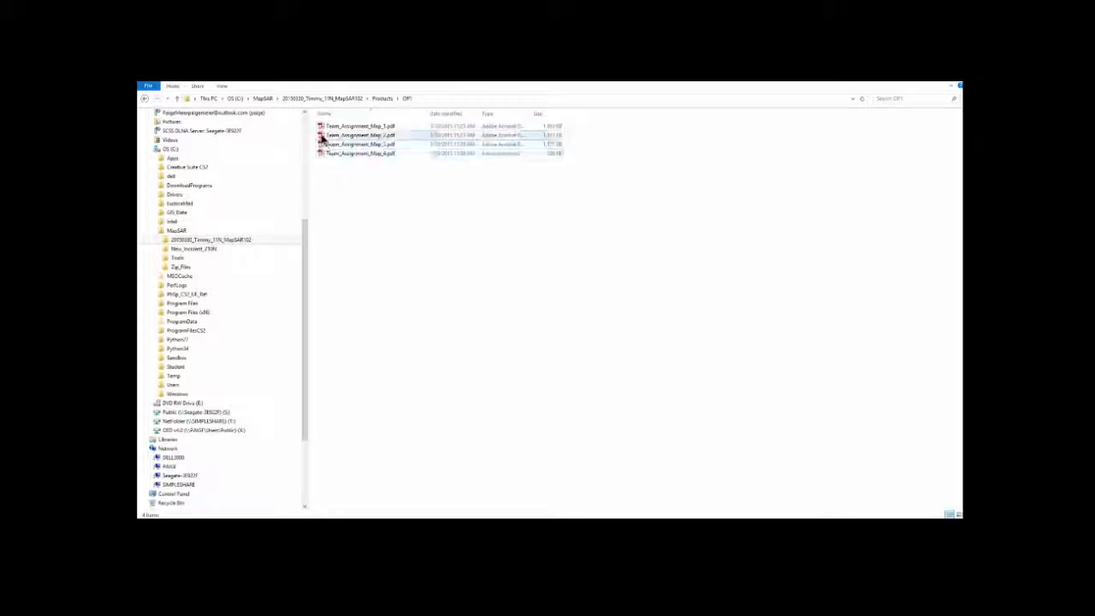
click(322, 128)
double_click(322, 128)
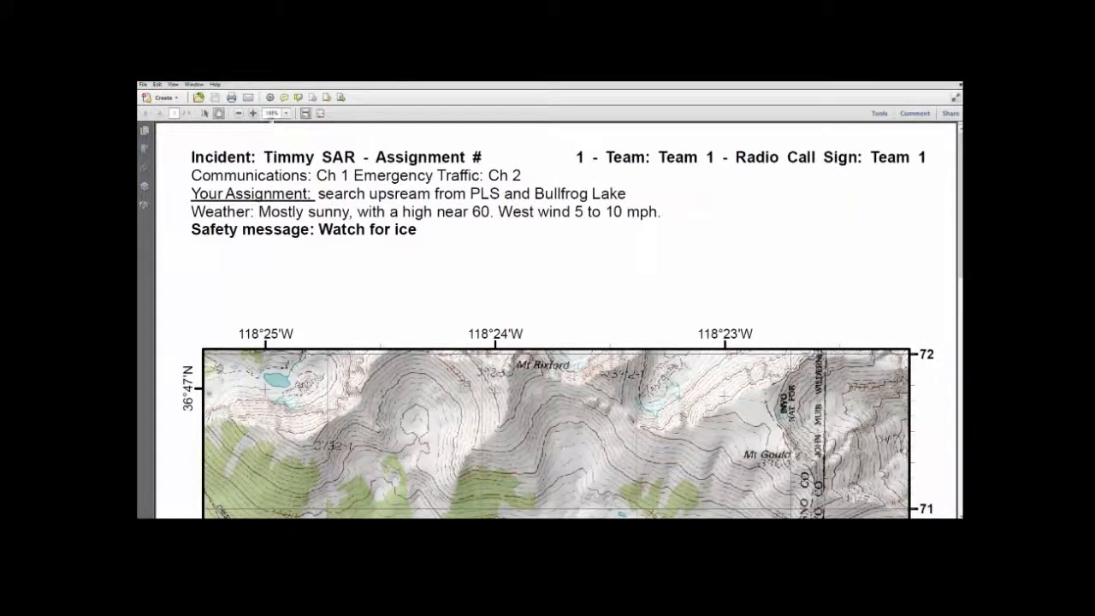
Examine Team 1's assignment map at 100% zoom, from the header briefing through the mapped route to the scale and declination footer
click(239, 114)
click(239, 114)
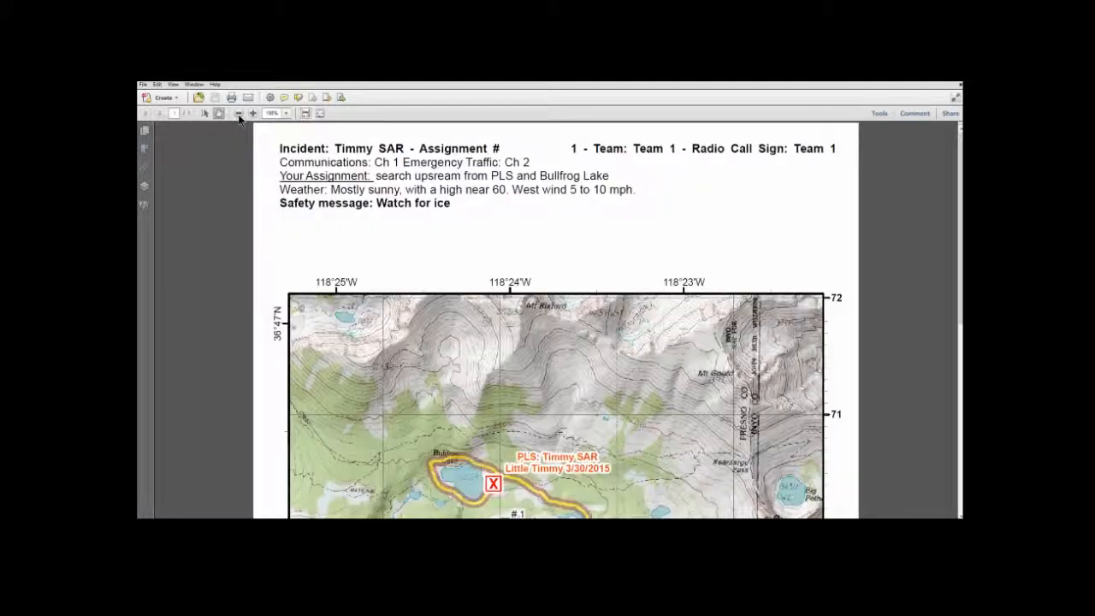
click(239, 114)
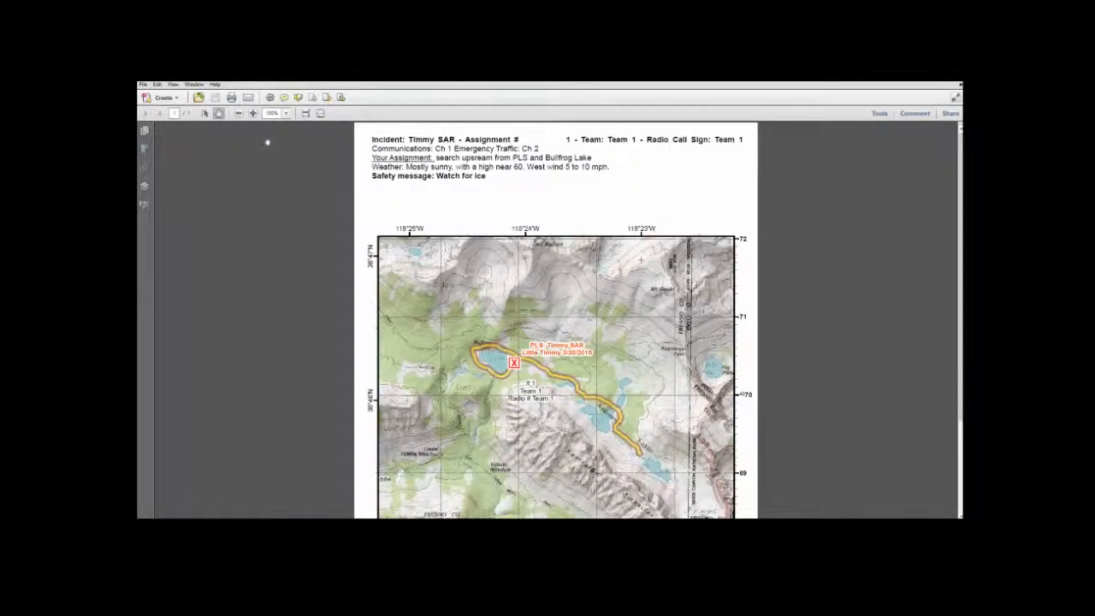
scroll(557, 343, down, 2)
scroll(514, 338, down, 1)
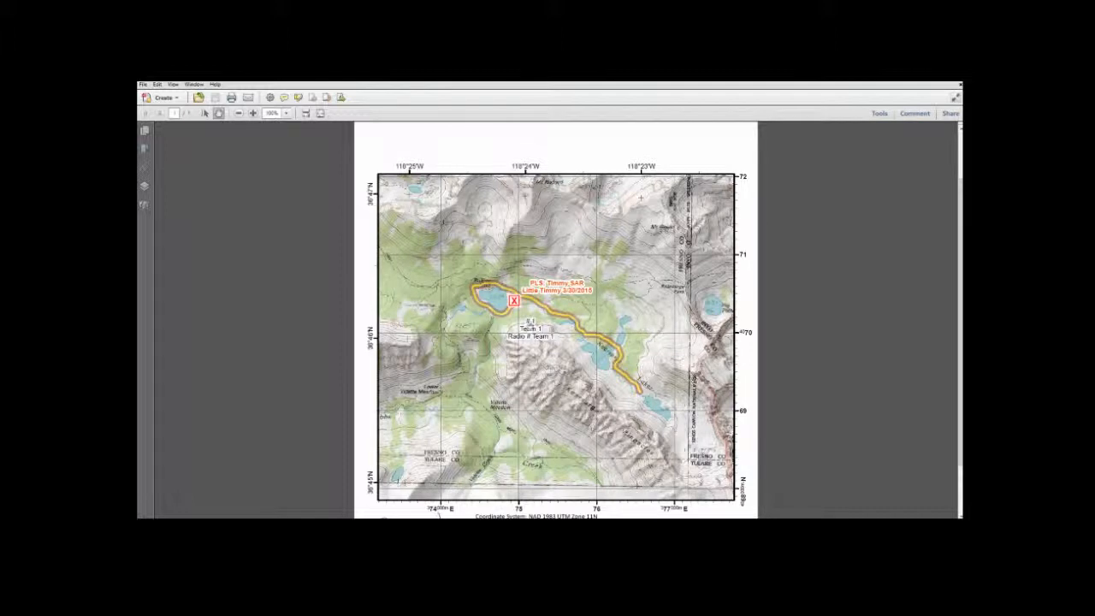
scroll(531, 309, up, 2)
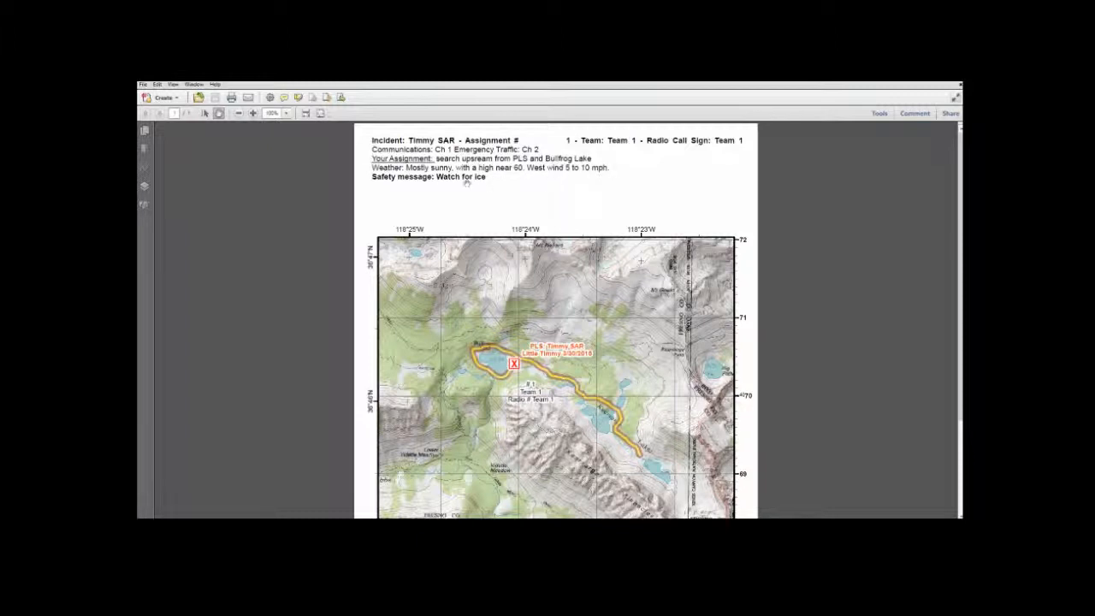
scroll(490, 189, down, 1)
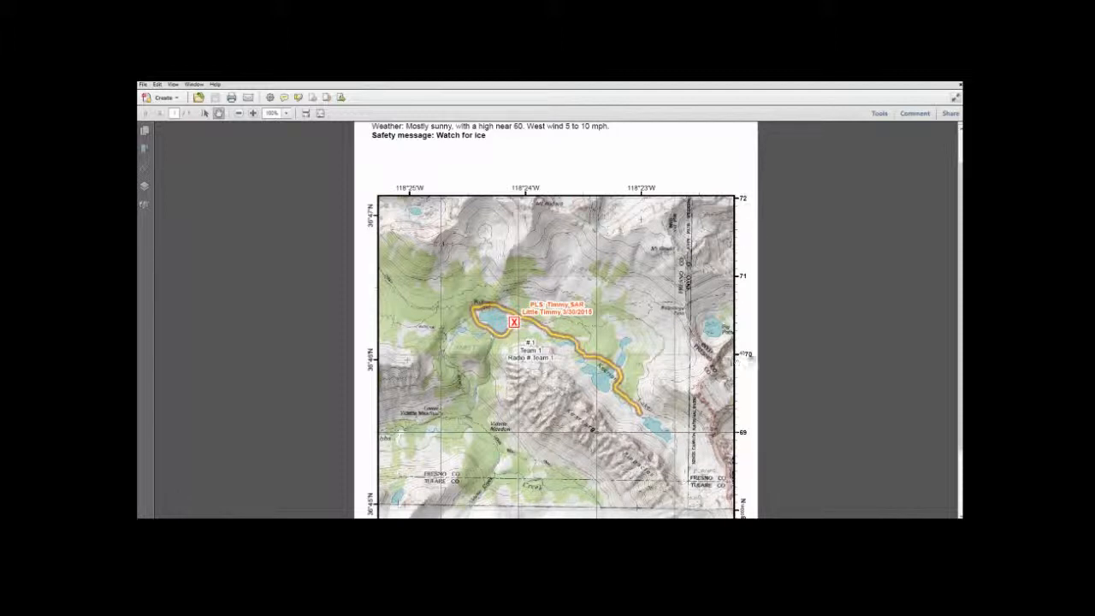
scroll(748, 359, down, 2)
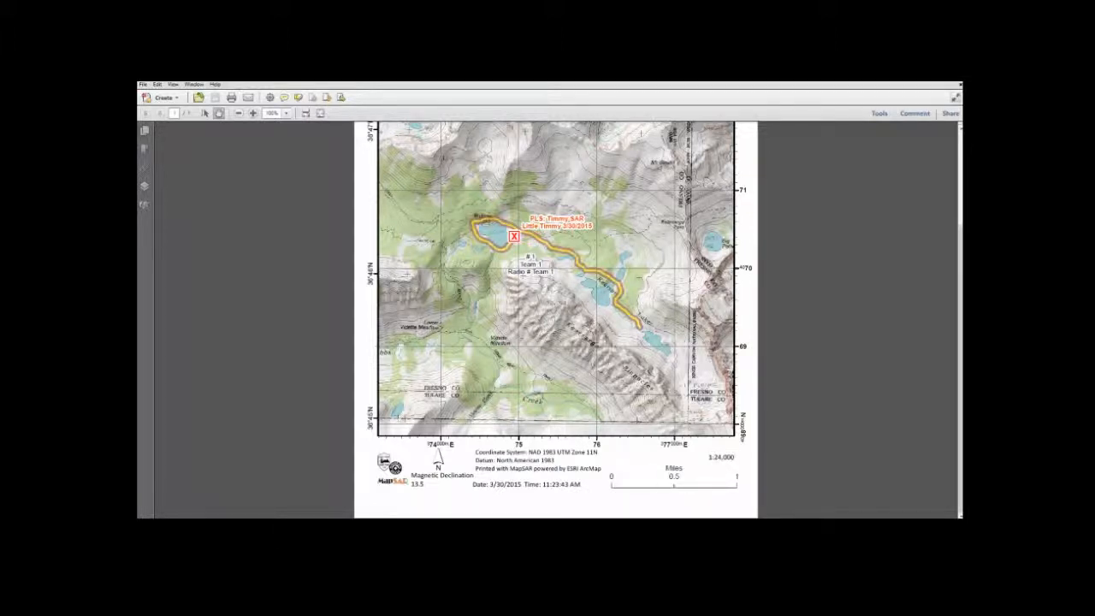
Open Team_Assignment_Map_4.pdf from the OP1 folder and examine its search area and footer at 100%, then the whole page at 75%
click(179, 526)
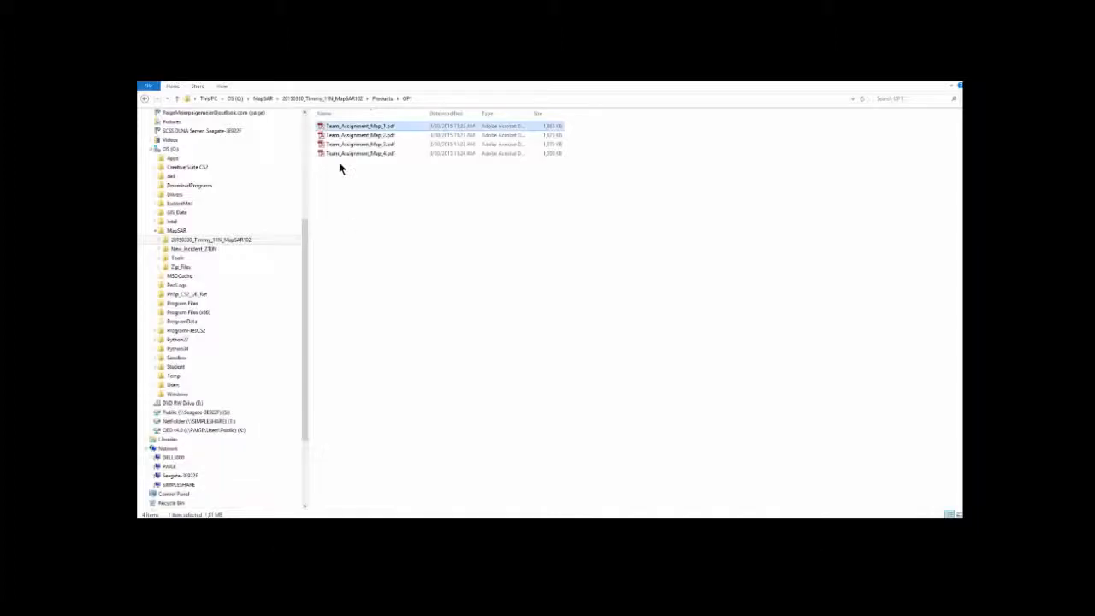
double_click(340, 153)
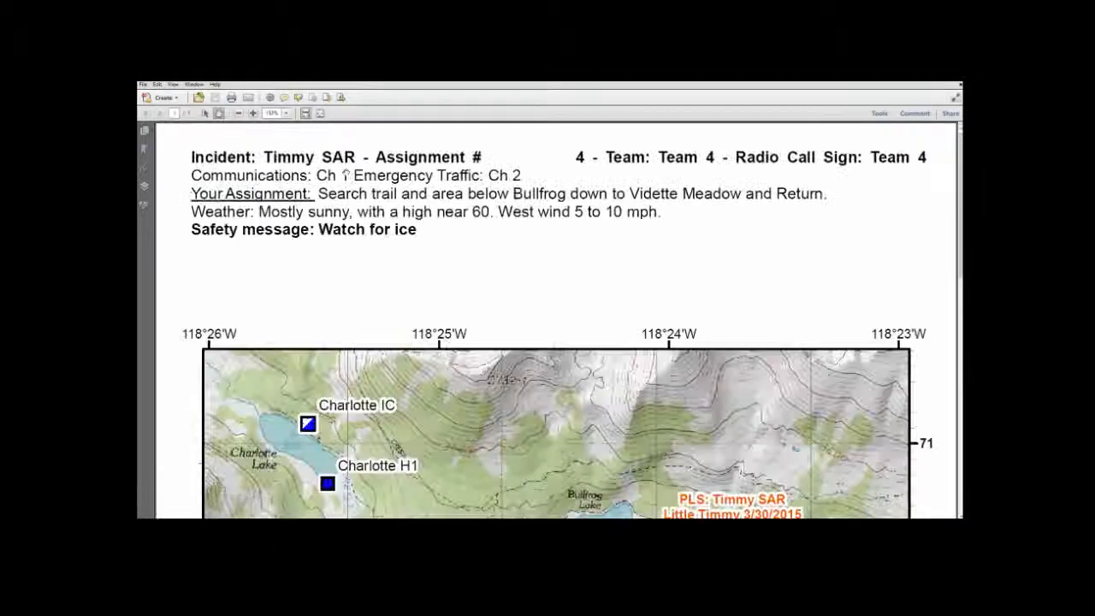
click(285, 112)
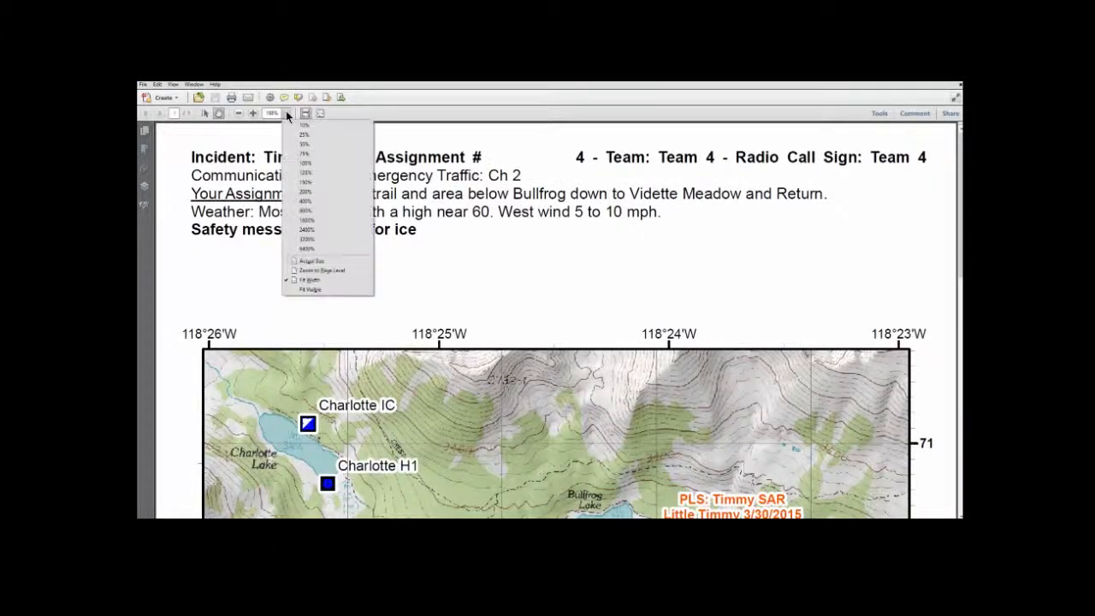
click(309, 163)
scroll(321, 204, down, 2)
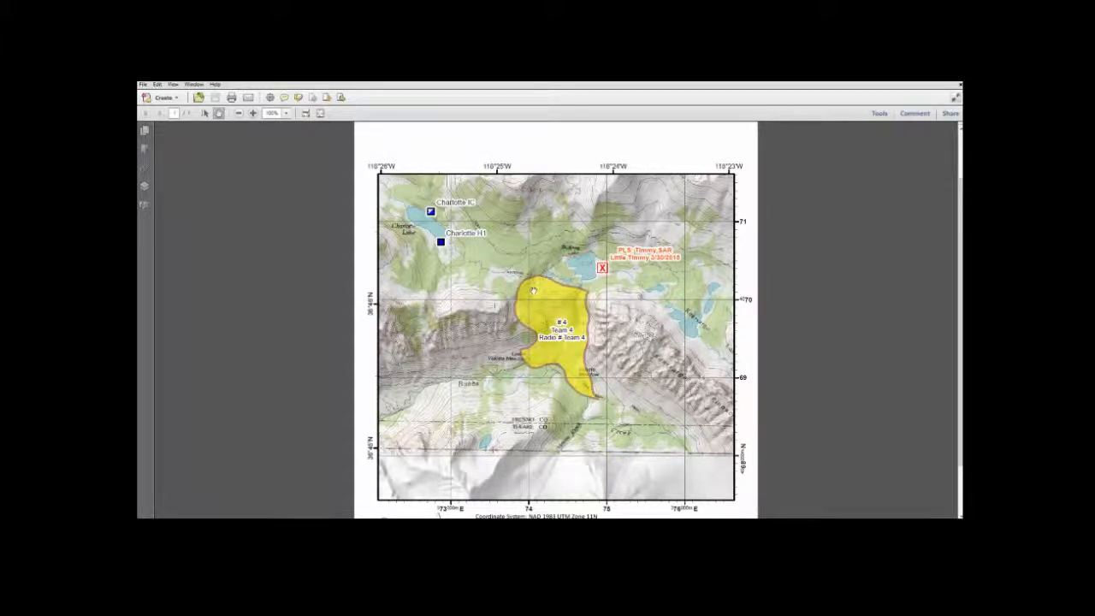
scroll(533, 291, down, 2)
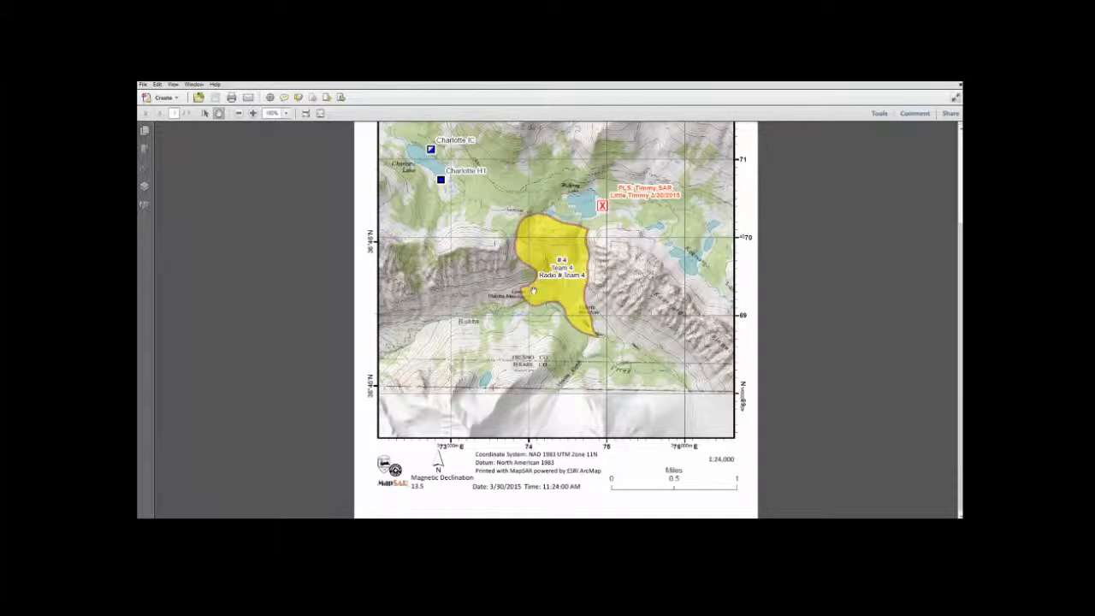
click(238, 114)
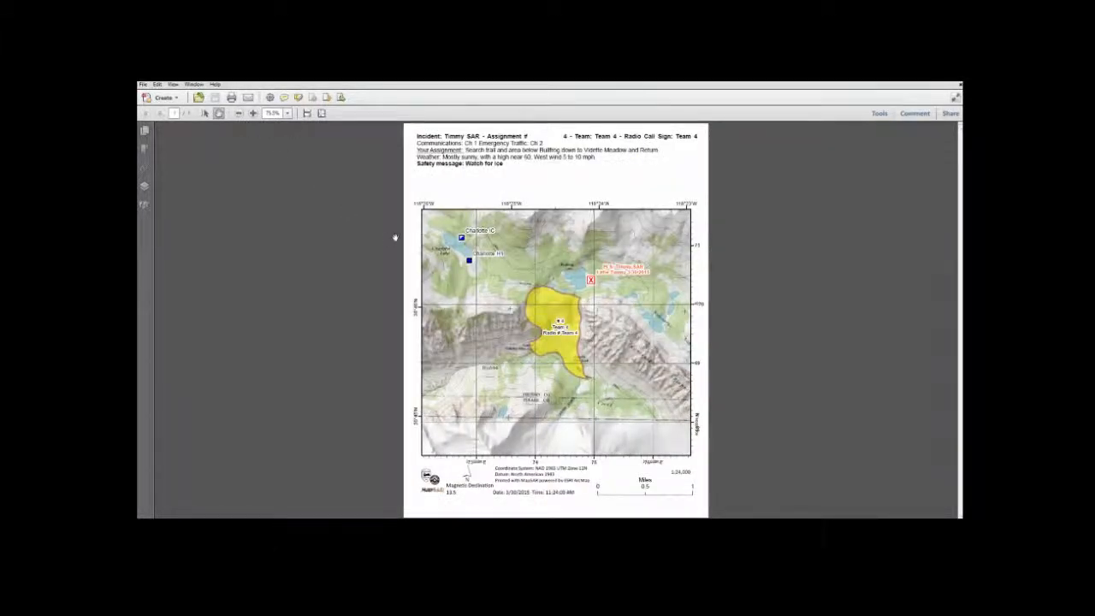